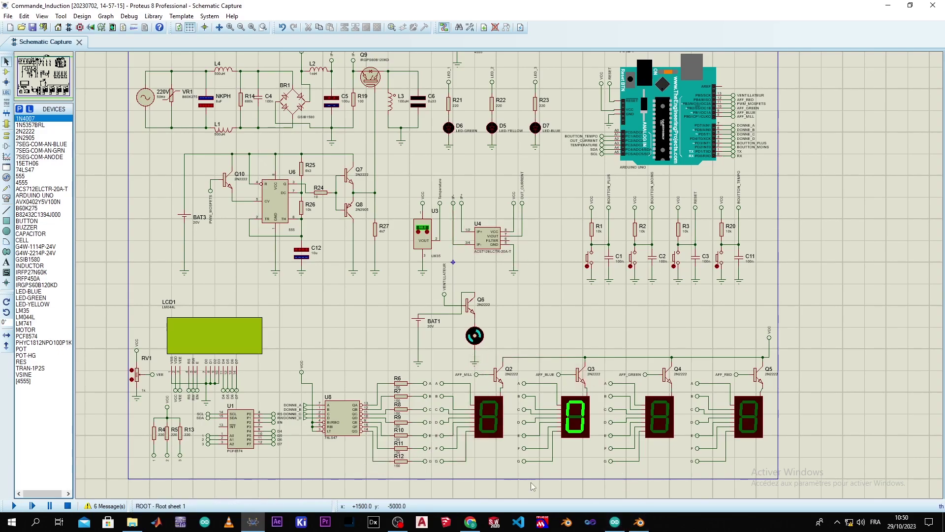
Switch to Chrome and look through the image results for electronic boards of induction hobs.
left_click(471, 522)
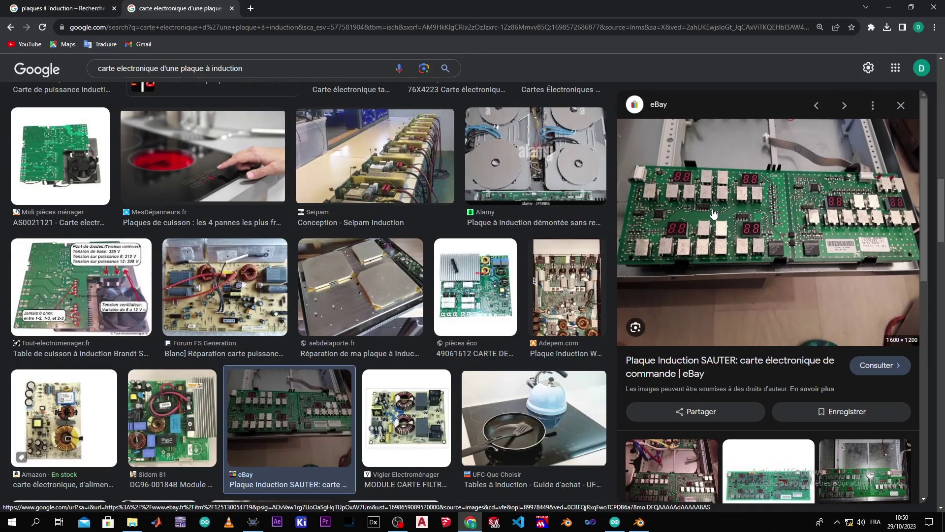
scroll(714, 213, "down", 1)
scroll(544, 438, "down", 1)
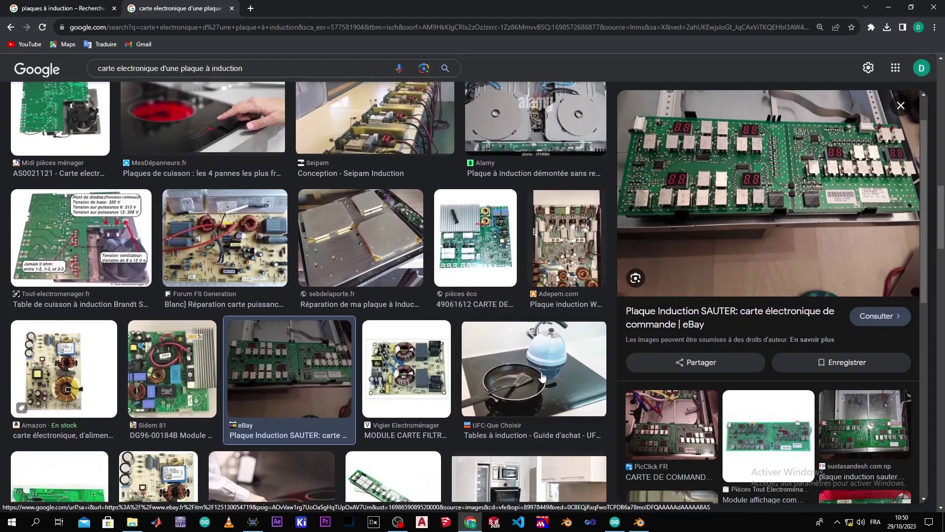
scroll(543, 377, "down", 1)
scroll(539, 356, "down", 1)
scroll(539, 357, "down", 4)
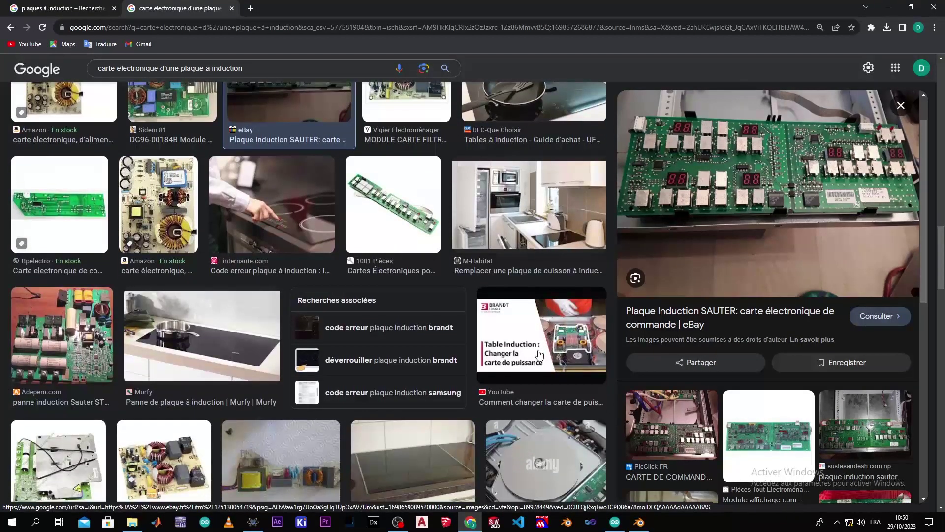
scroll(540, 354, "down", 1)
scroll(540, 353, "up", 3)
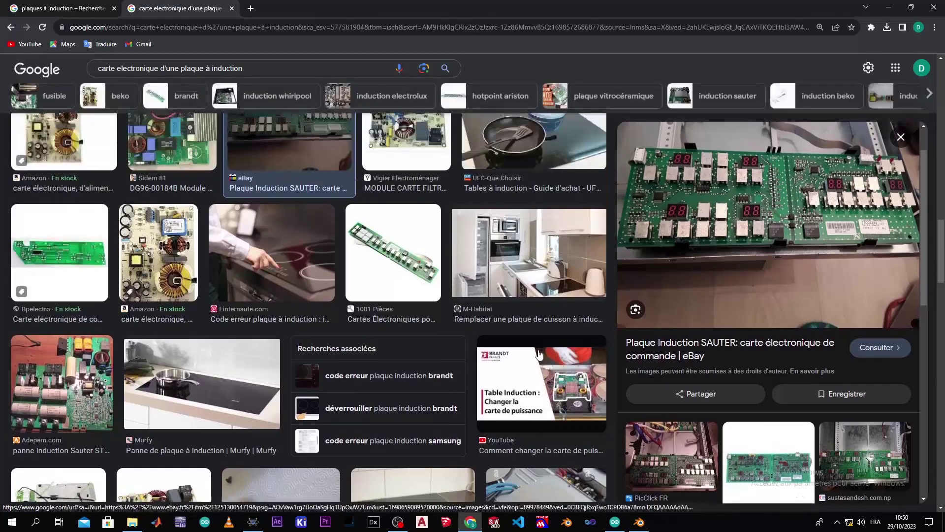
scroll(540, 354, "up", 2)
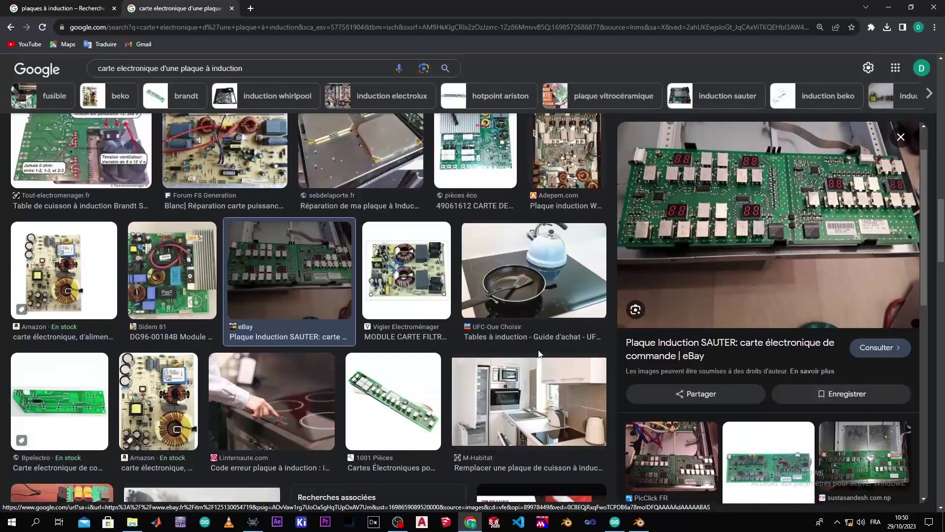
scroll(539, 354, "up", 2)
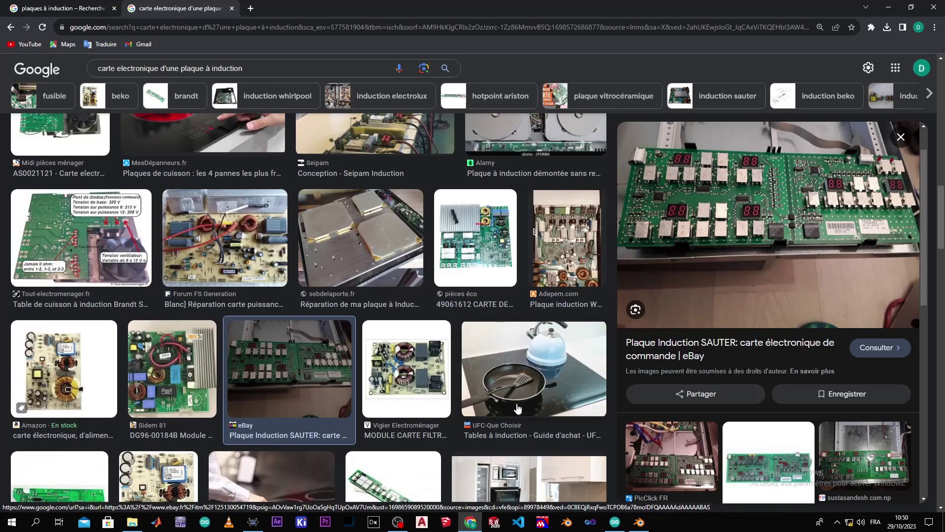
scroll(495, 343, "up", 2)
scroll(495, 344, "up", 5)
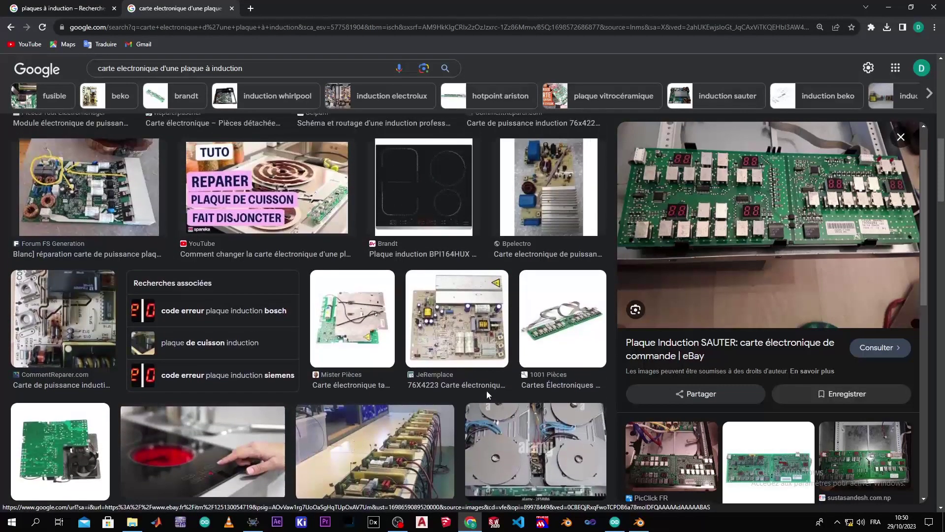
scroll(489, 393, "up", 2)
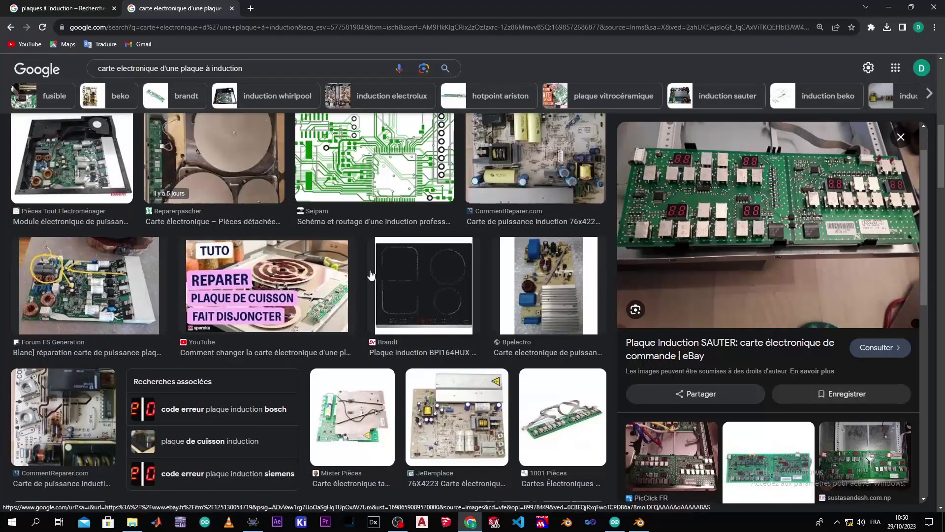
View the "plaques à induction" image results, and return to the images of induction hob circuit boards.
left_click(79, 7)
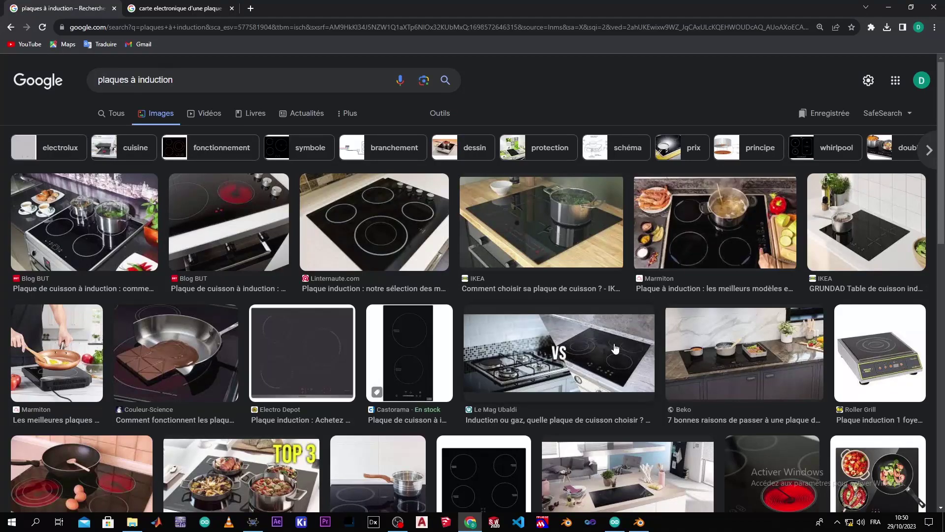
scroll(614, 348, "down", 2)
scroll(615, 349, "up", 2)
left_click(179, 10)
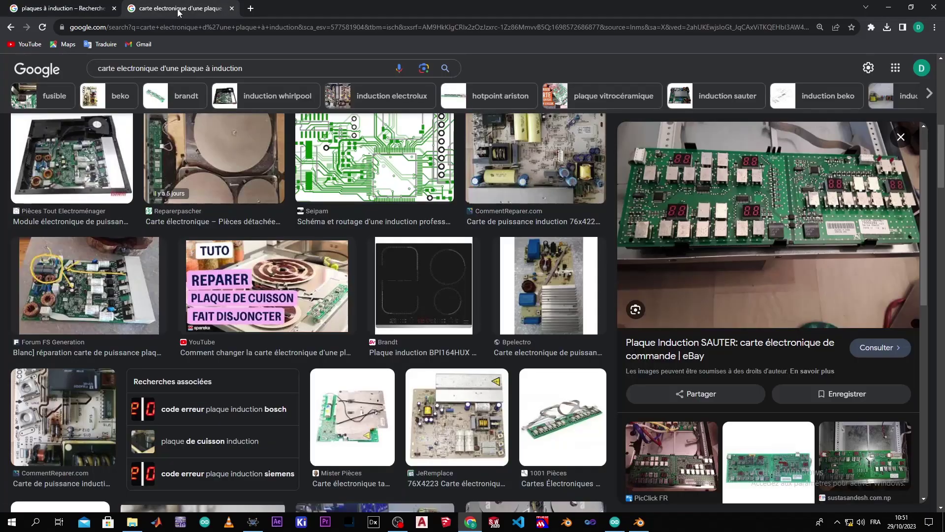
scroll(462, 216, "up", 2)
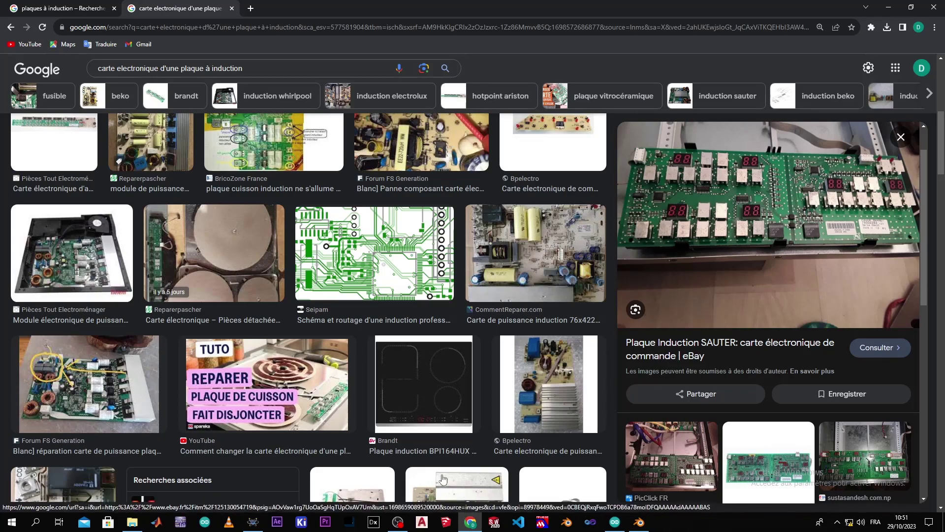
Switch to Proteus and examine inductor L3 next to transistor Q9 in the schematic.
left_click(254, 522)
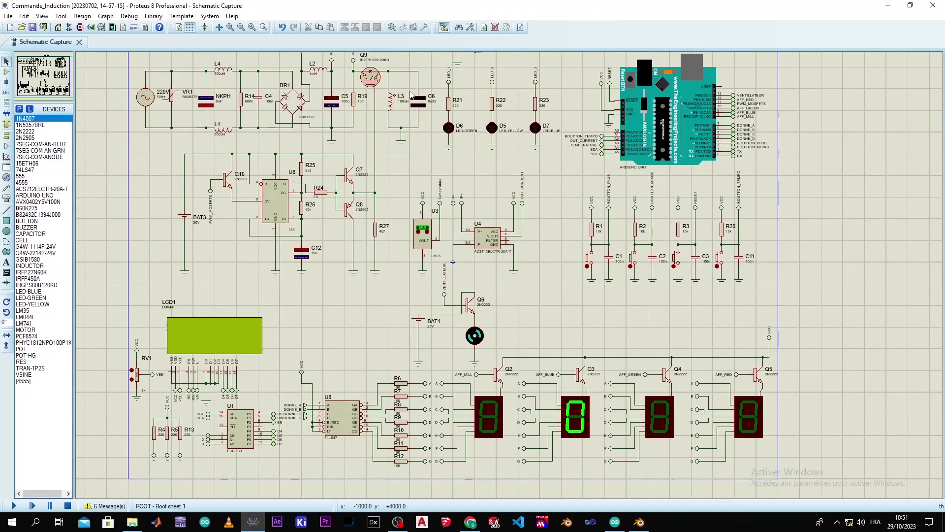
scroll(409, 90, "up", 3)
scroll(509, 275, "up", 1)
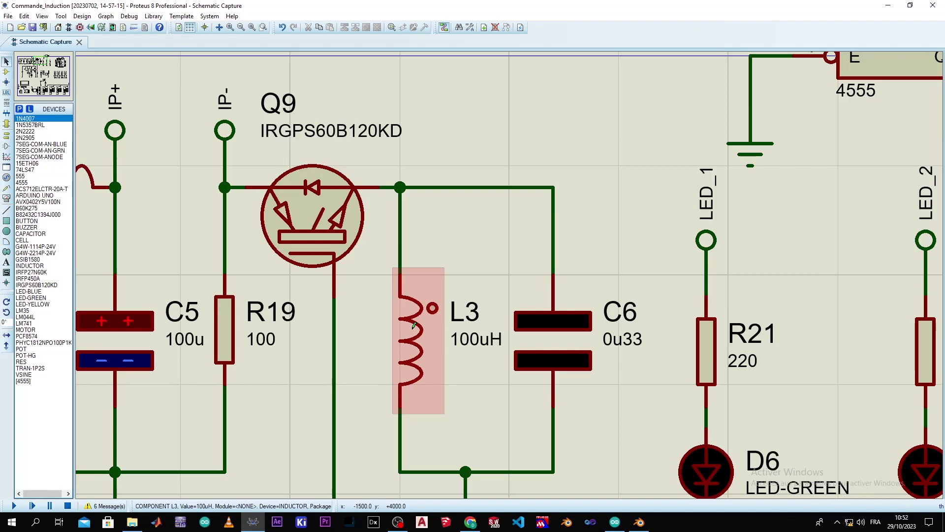
scroll(413, 325, "down", 2)
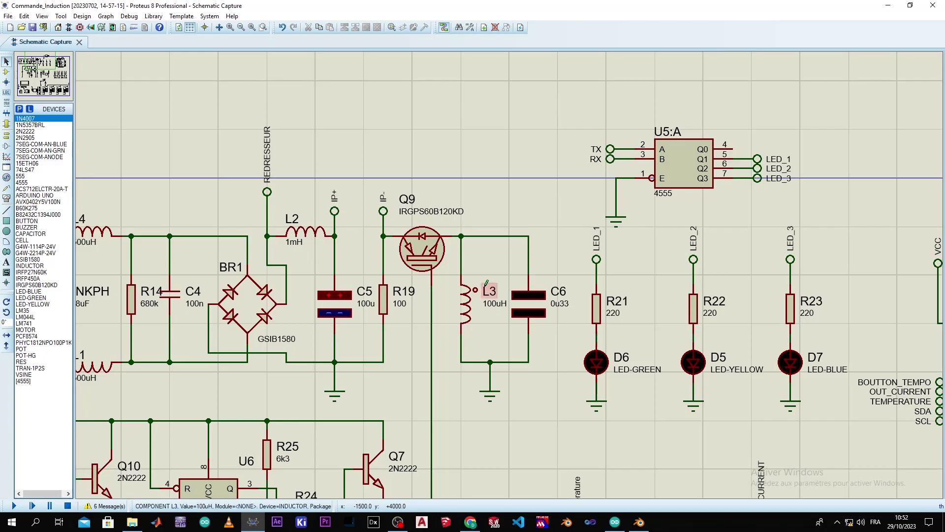
scroll(487, 283, "down", 1)
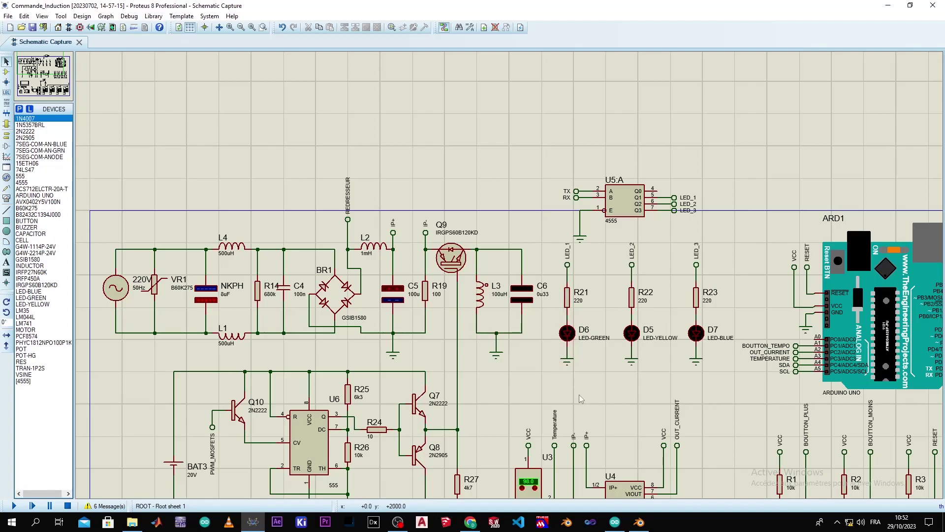
Review the whole schematic and examine the power stage from the 220V source through bridge BR1 to Q9 and L3.
scroll(537, 389, "down", 3)
scroll(573, 377, "up", 1)
scroll(510, 276, "down", 1)
scroll(510, 276, "up", 1)
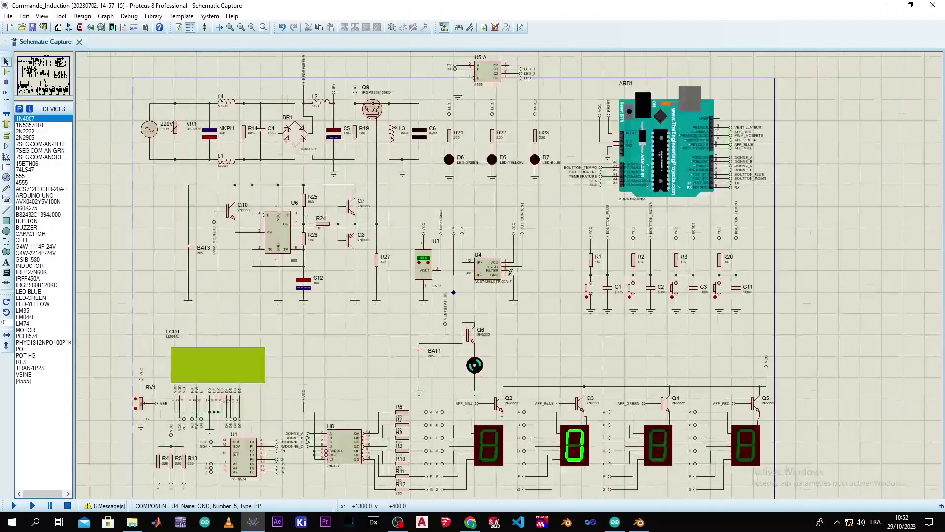
scroll(459, 186, "down", 1)
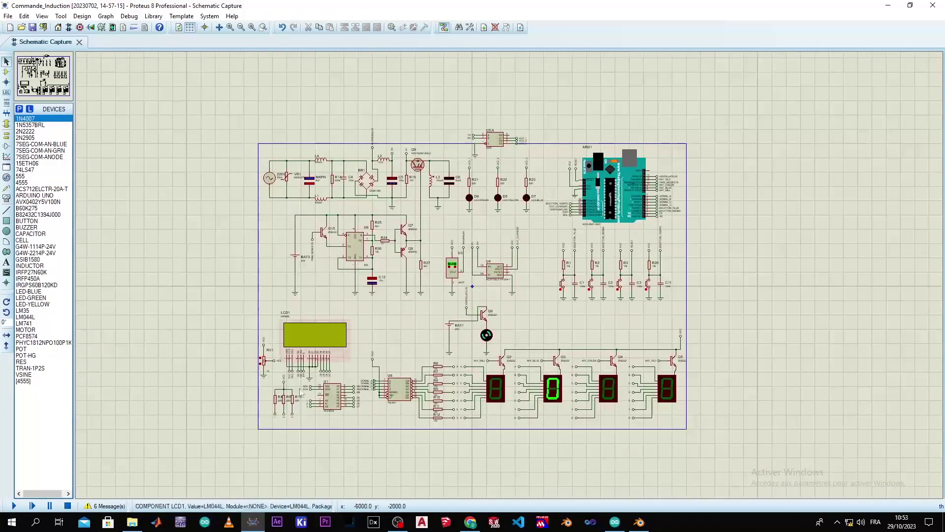
scroll(389, 238, "up", 4)
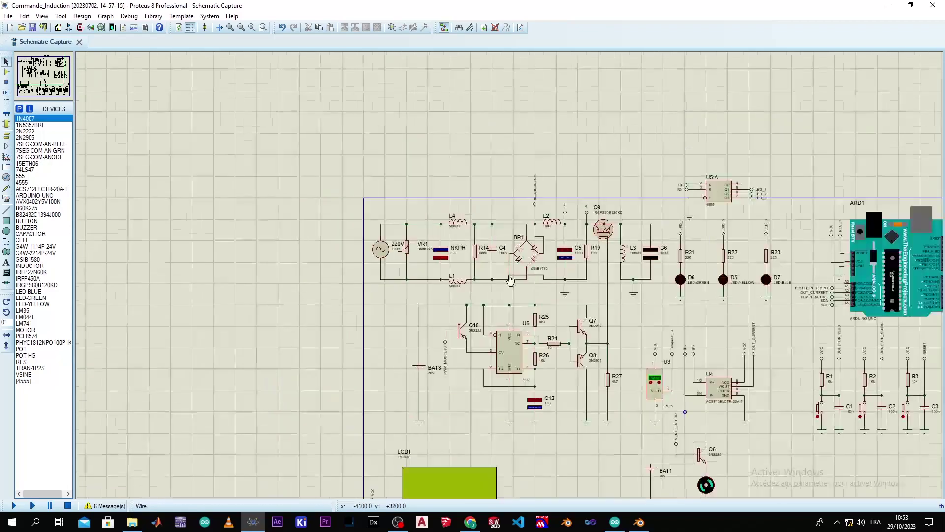
scroll(700, 216, "down", 1)
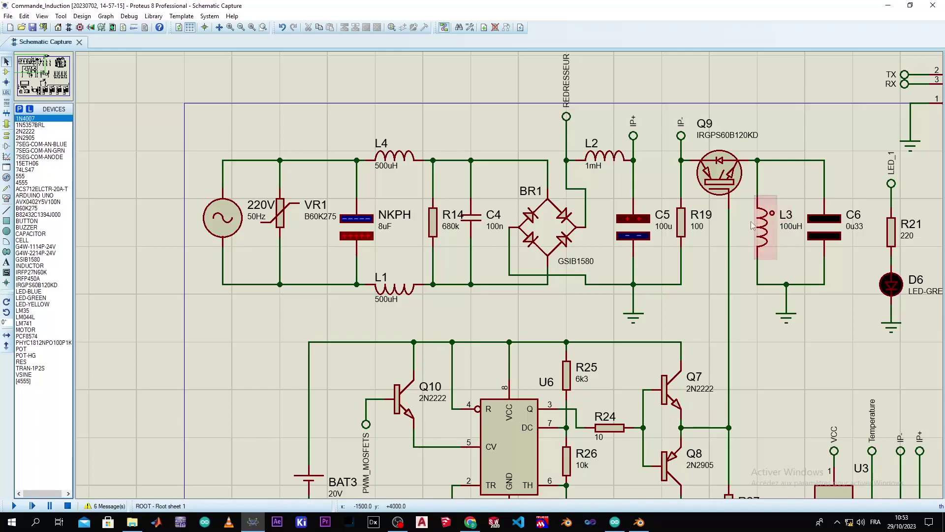
scroll(779, 204, "up", 1)
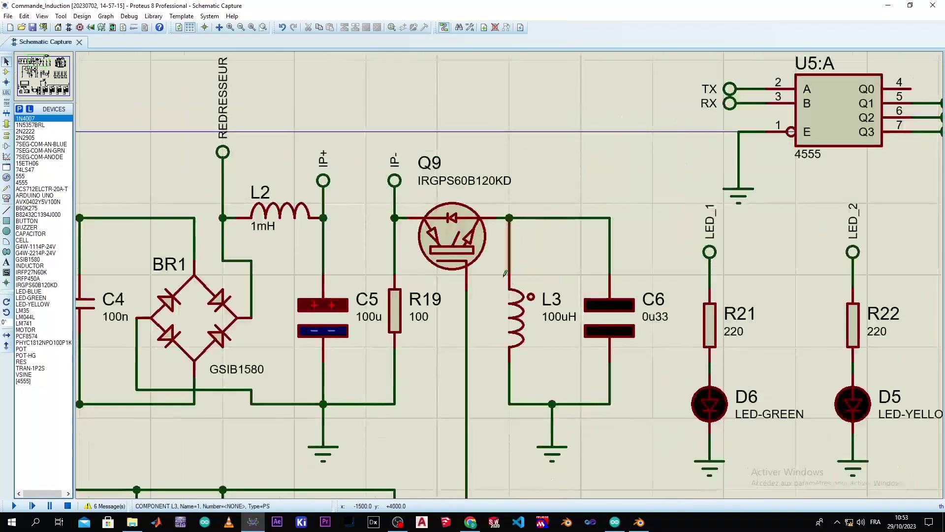
left_click_drag(494, 303, 699, 312)
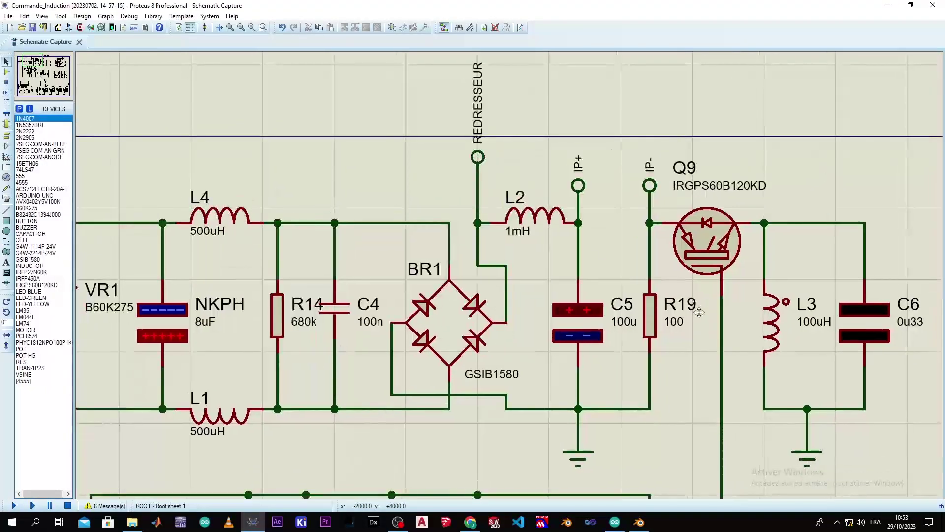
scroll(699, 313, "down", 1)
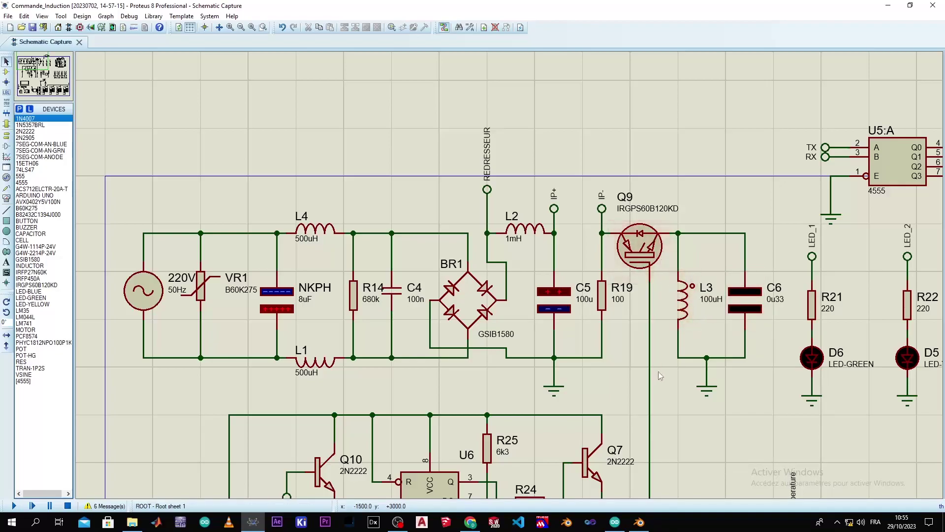
Highlight transistor Q9, clear the selection, and examine its drive circuit with the 555 timer U6, Q7 and Q8.
left_click(641, 252)
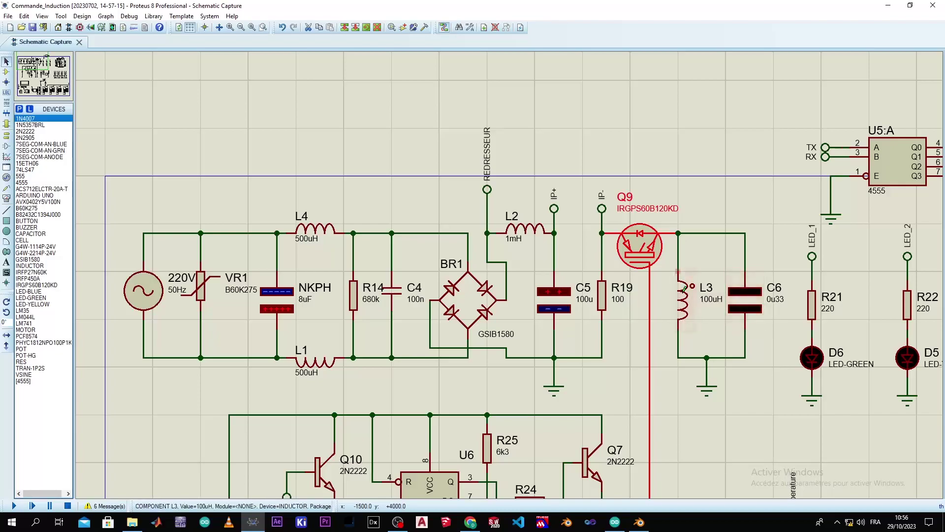
left_click(652, 332)
scroll(560, 358, "down", 2)
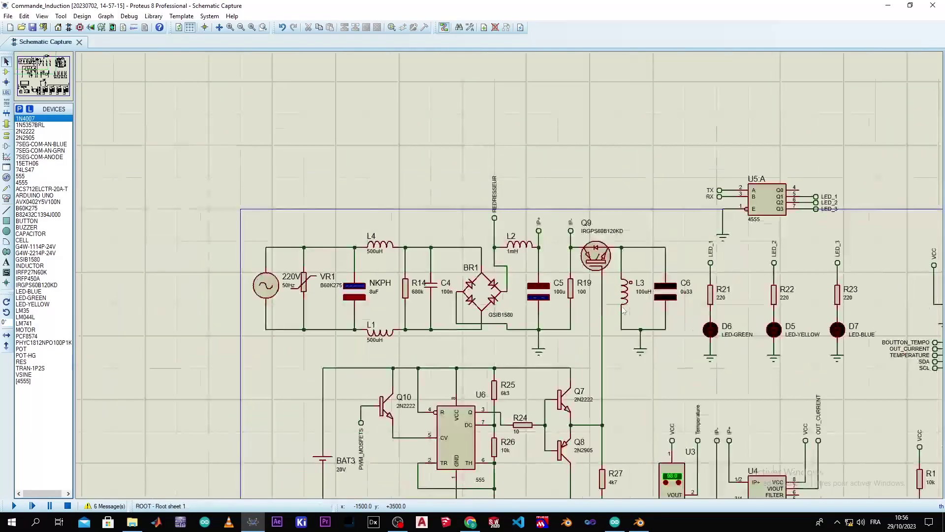
scroll(560, 358, "up", 2)
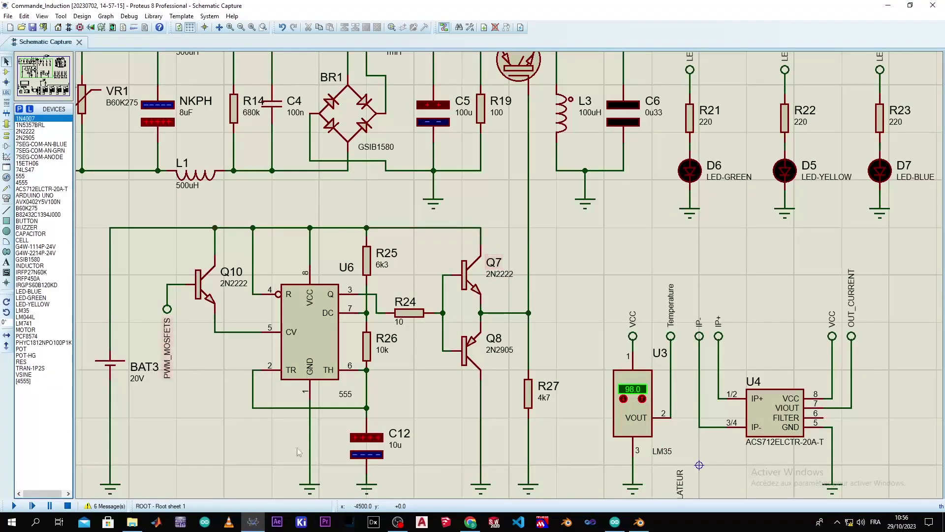
scroll(480, 313, "down", 1)
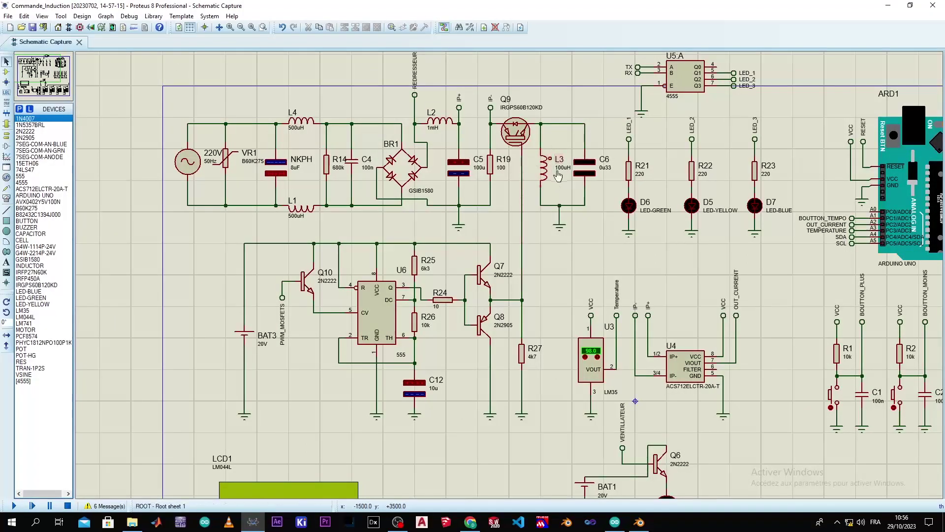
Examine inductor L3 in parallel with capacitor C6, both up close and within the complete schematic.
scroll(560, 176, "up", 2)
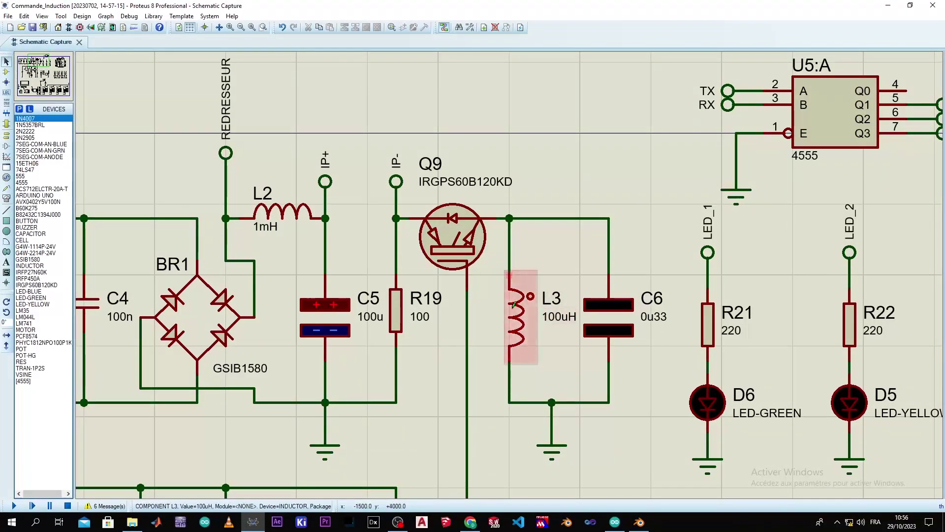
scroll(513, 310, "down", 1)
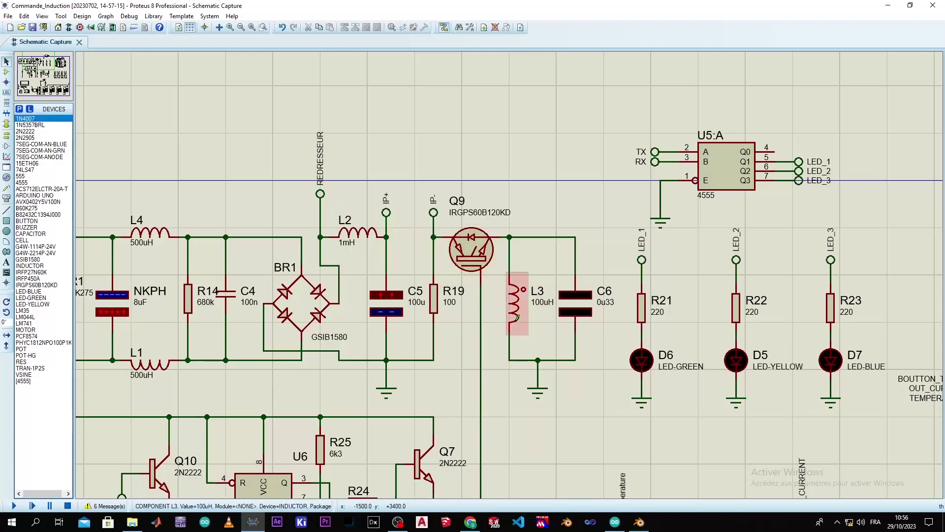
scroll(517, 318, "down", 3)
scroll(492, 285, "down", 2)
scroll(491, 285, "up", 2)
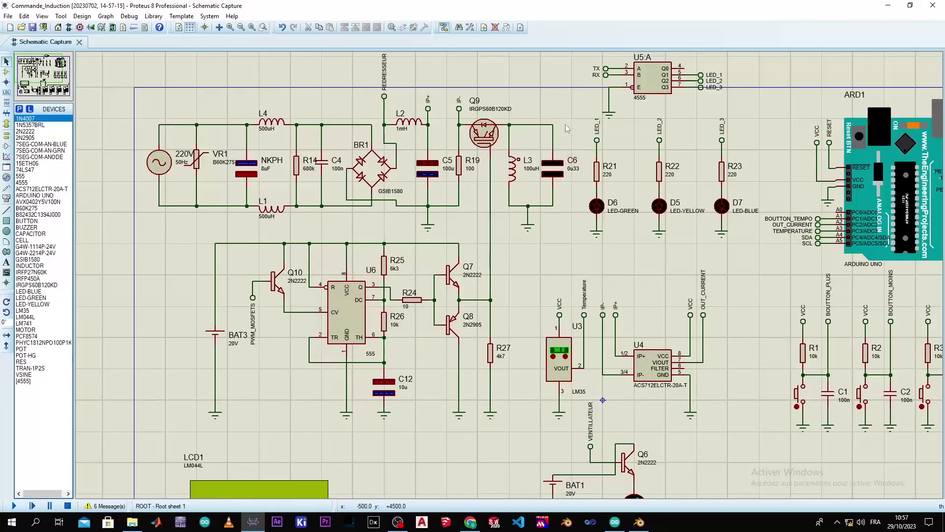
scroll(510, 279, "up", 3)
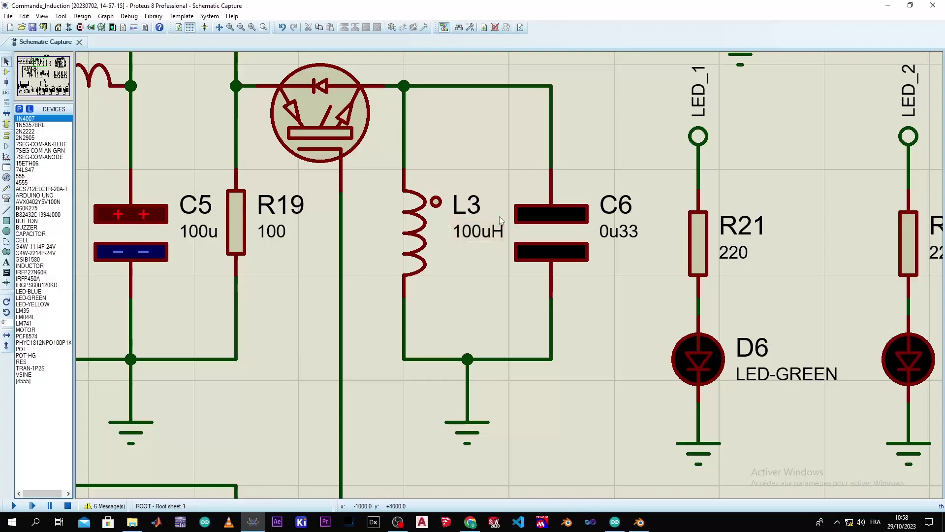
scroll(501, 220, "down", 4)
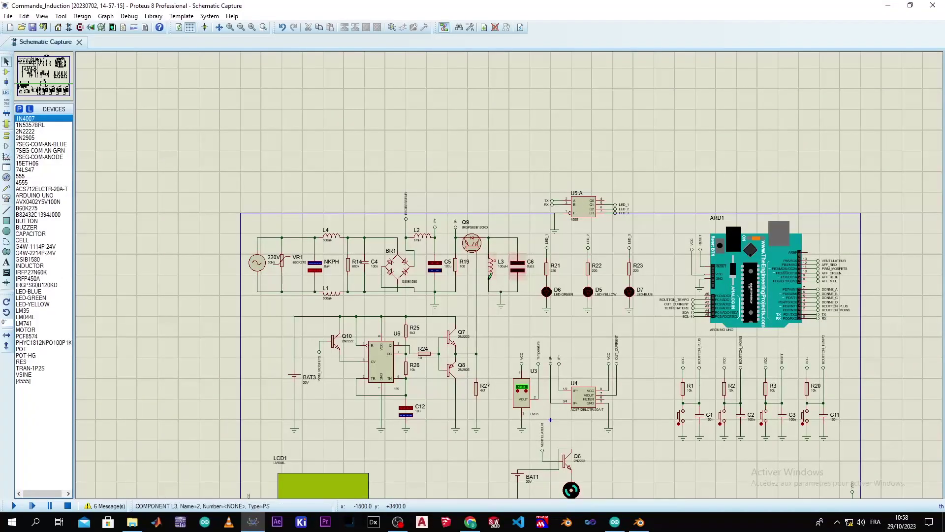
scroll(512, 276, "down", 1)
scroll(510, 279, "up", 2)
scroll(510, 278, "down", 2)
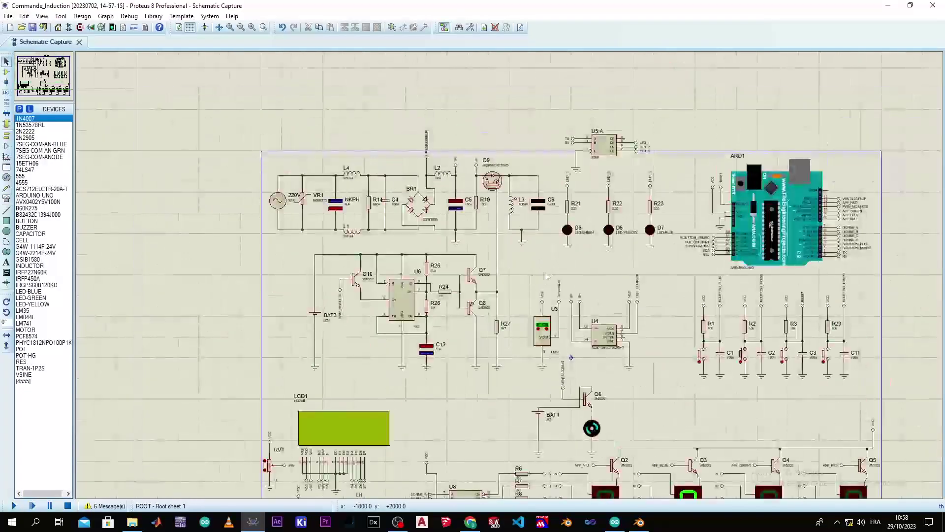
Examine Q9's output, the ACS712 current sensor U4 and the LM35 temperature sensor U3.
scroll(510, 279, "up", 4)
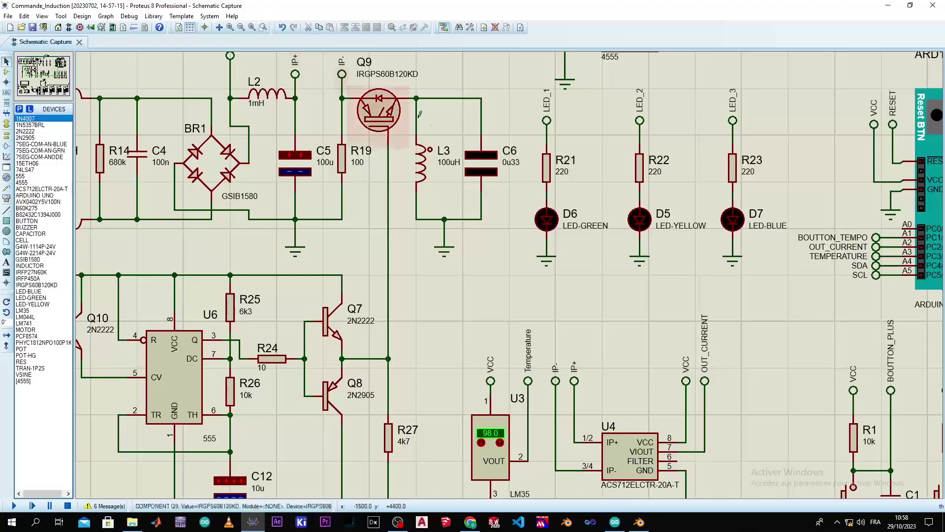
scroll(590, 350, "down", 2)
scroll(590, 350, "up", 2)
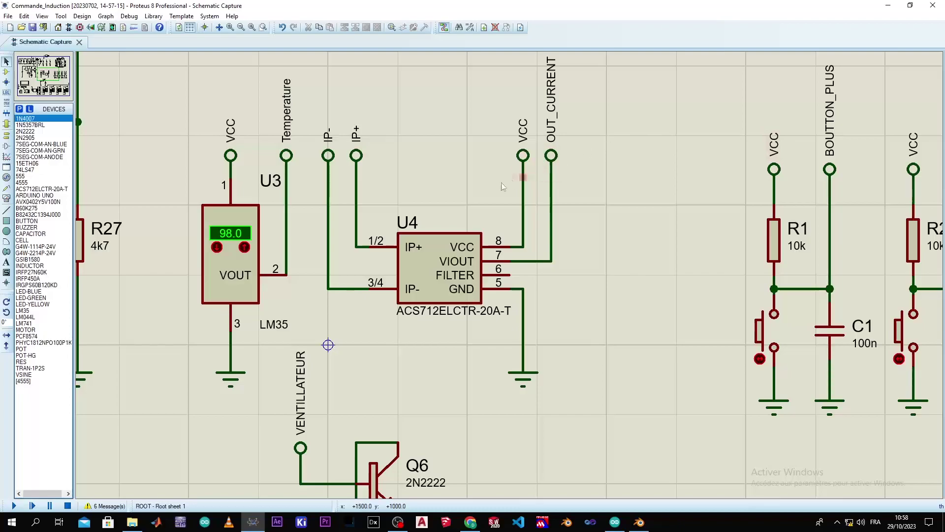
scroll(332, 205, "down", 2)
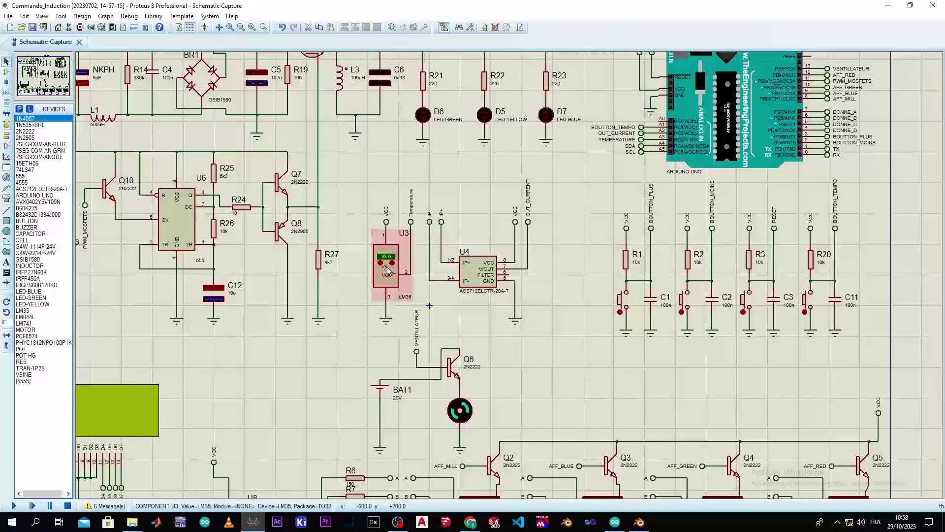
Examine the LM35 temperature sensor U3 and the power circuit formed by Q9, L3 and C6.
scroll(386, 270, "up", 2)
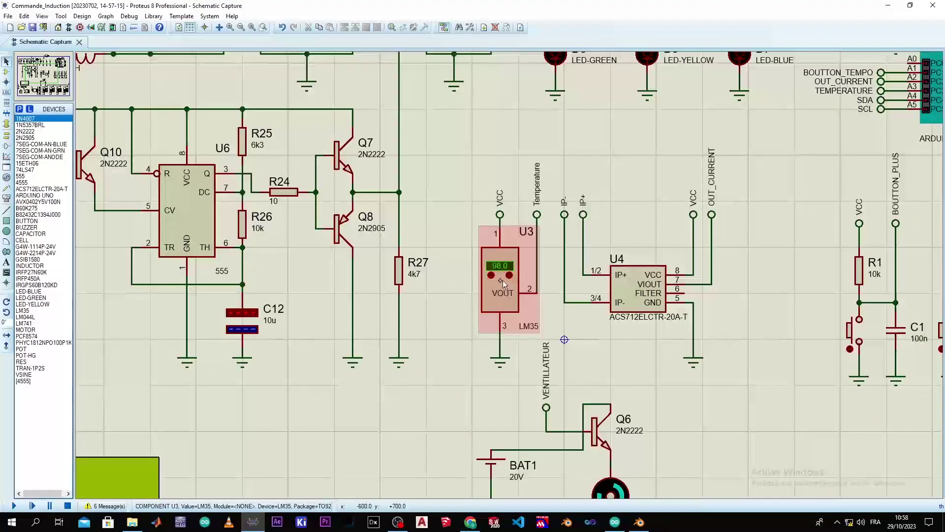
scroll(502, 259, "down", 3)
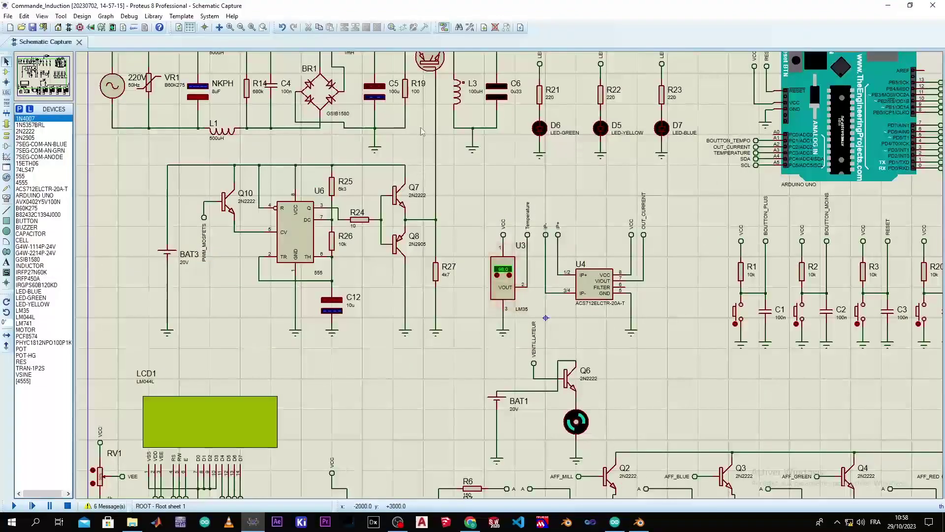
scroll(484, 147, "up", 4)
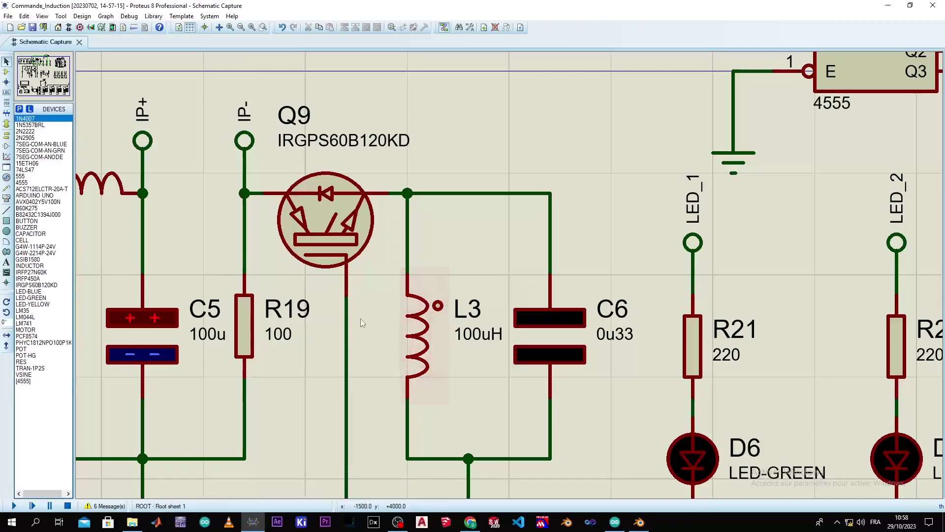
scroll(379, 309, "down", 2)
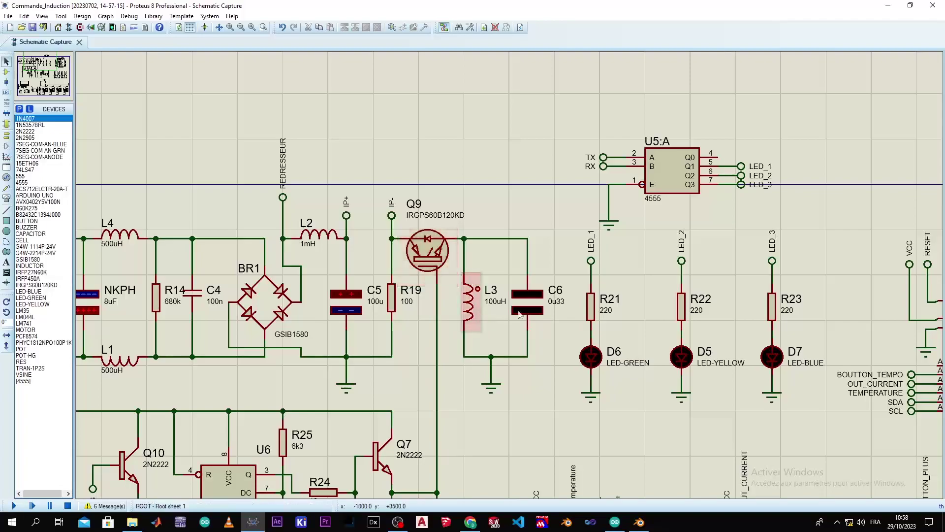
scroll(512, 291, "down", 1)
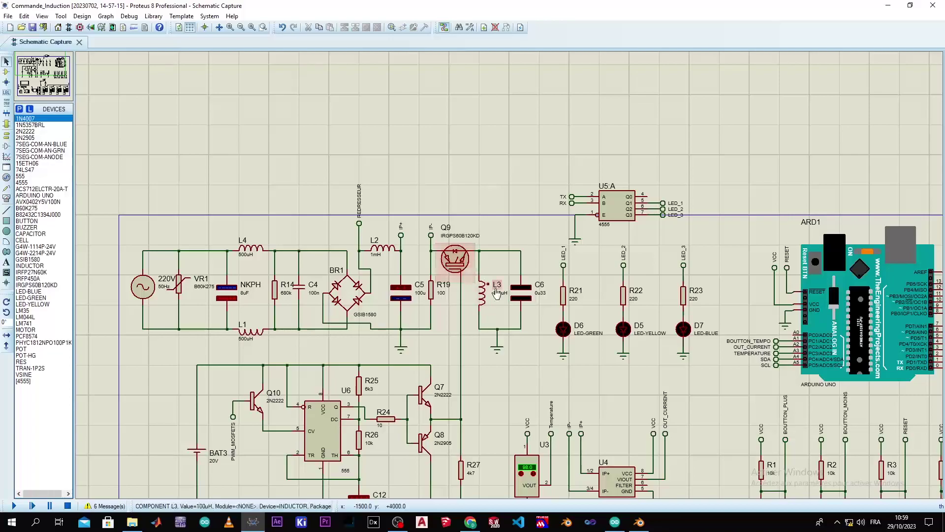
Examine transistor Q9 with its IP+ and IP- terminals and its output to inductor L3.
scroll(462, 264, "down", 2)
scroll(499, 299, "up", 3)
scroll(499, 300, "down", 2)
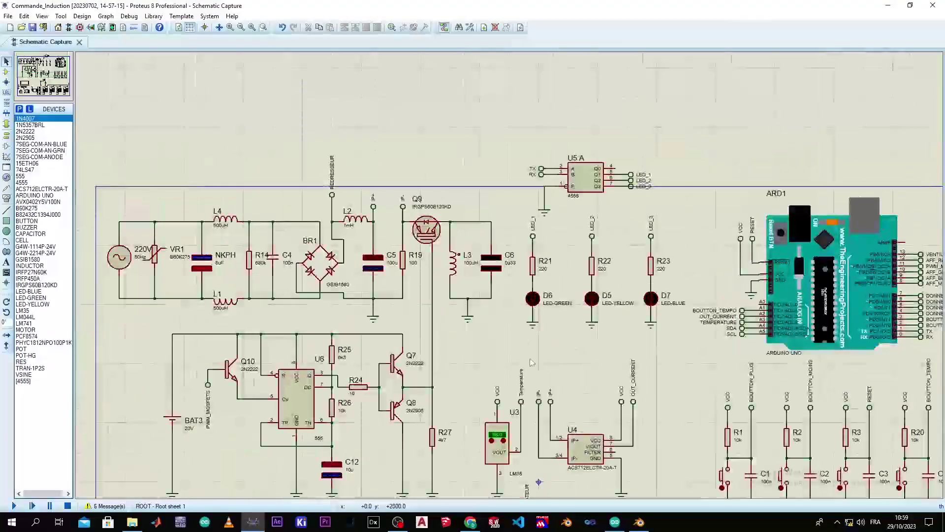
scroll(566, 418, "up", 2)
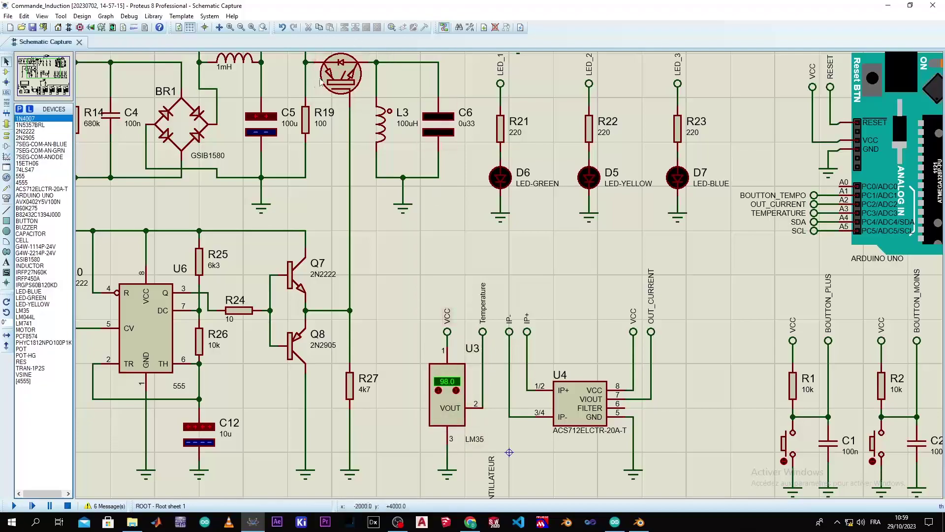
scroll(337, 79, "up", 2)
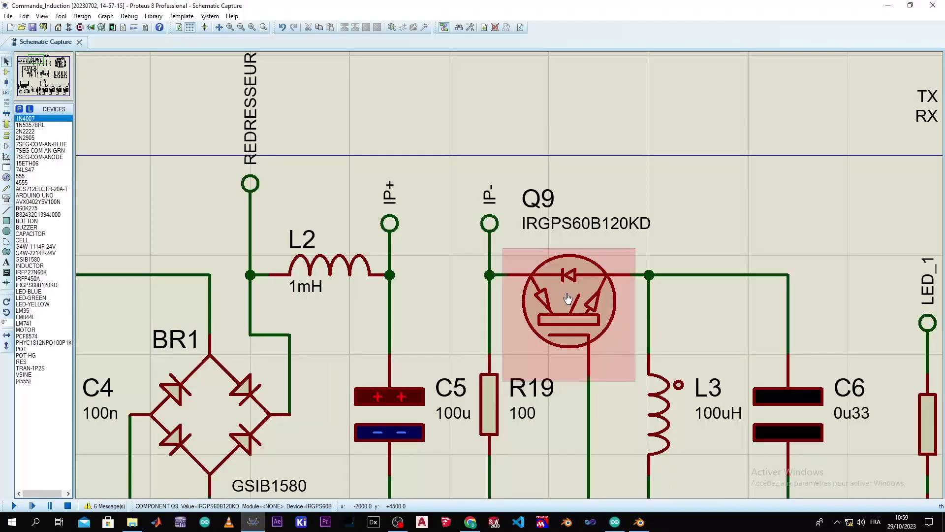
scroll(604, 272, "down", 4)
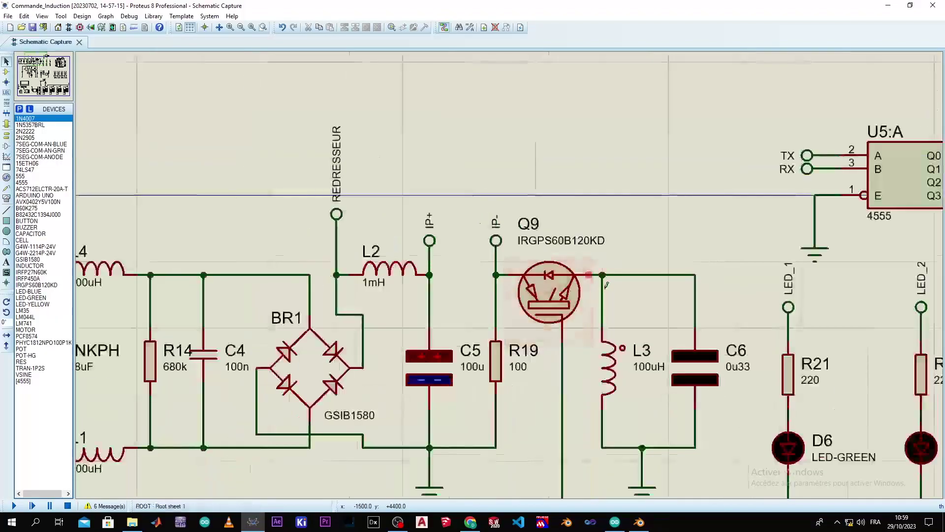
scroll(567, 389, "up", 3)
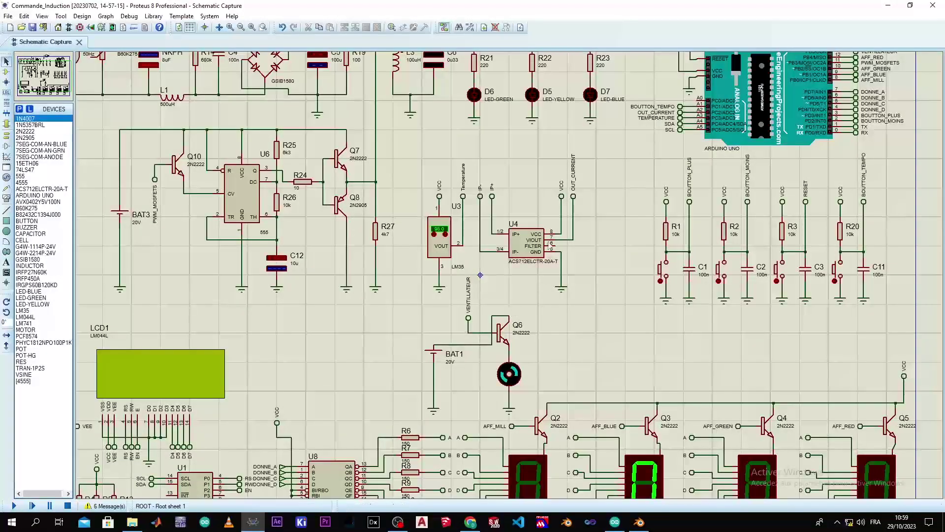
Highlight the ACS712 current sensor U4 in the schematic.
scroll(550, 246, "down", 5)
scroll(492, 276, "up", 5)
left_click_drag(552, 325, 455, 258)
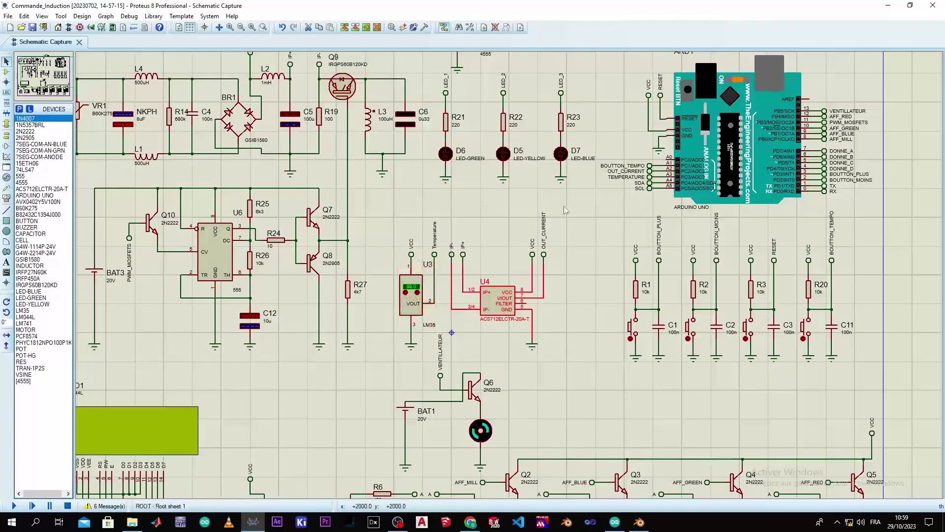
Examine the indicator LEDs D6, D5 and D7, the decoder U5:A and the fan circuit around Q6.
scroll(492, 246, "down", 5)
scroll(507, 270, "up", 5)
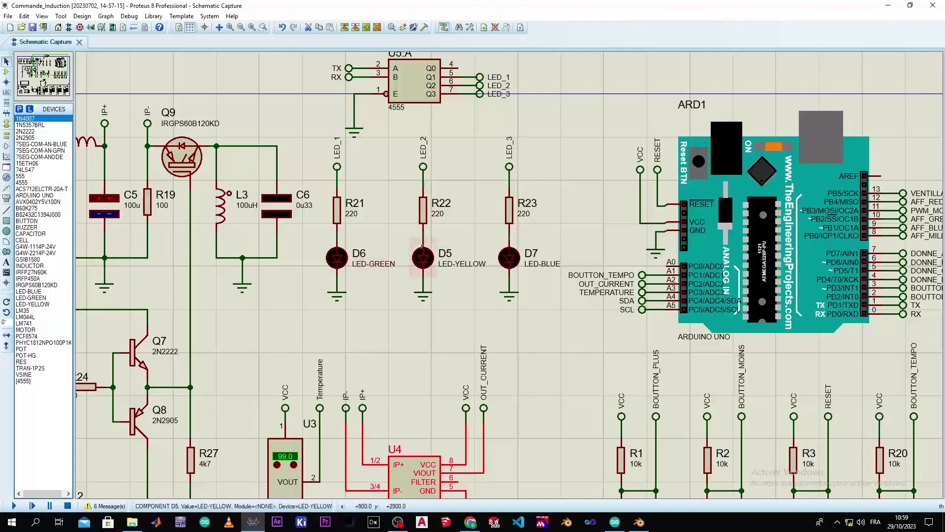
scroll(452, 279, "down", 5)
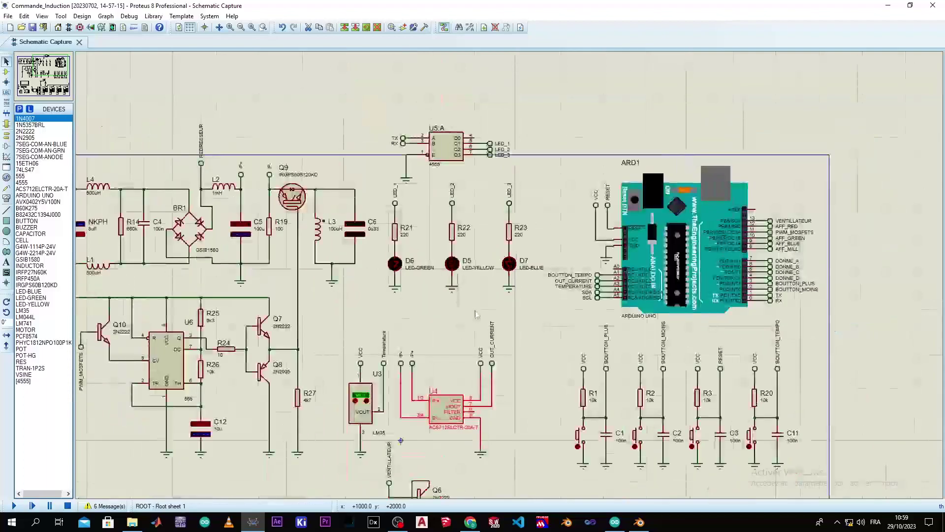
scroll(474, 358, "up", 4)
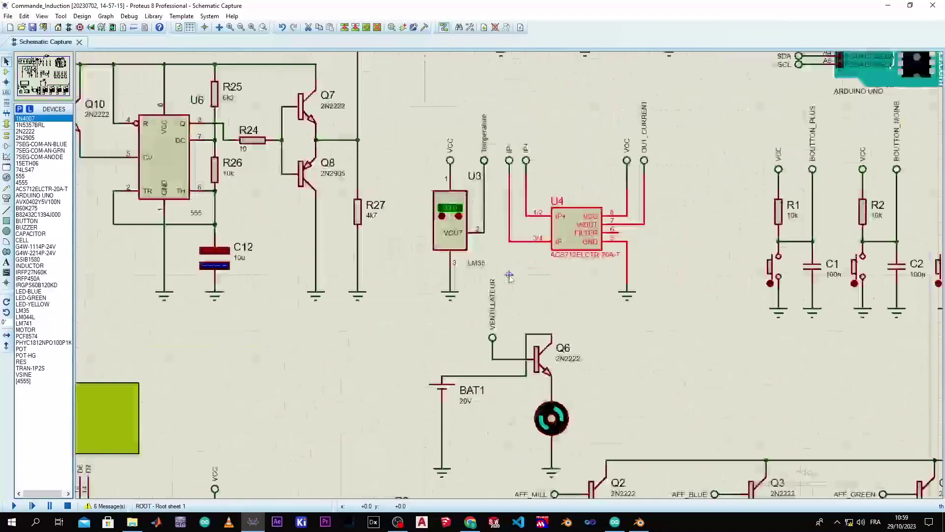
scroll(509, 278, "down", 4)
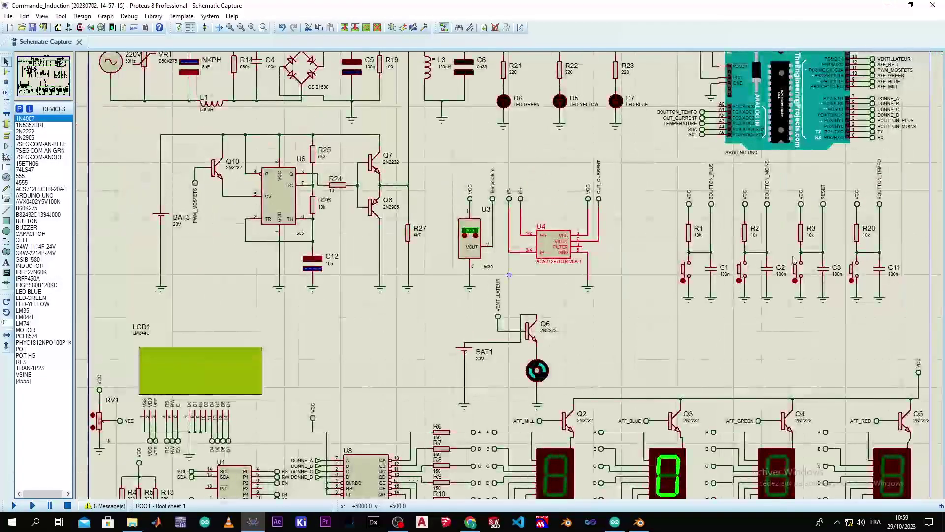
Examine the four push-button circuits with R1, R2, R3 and R20 and the Arduino Uno above them.
scroll(511, 279, "up", 4)
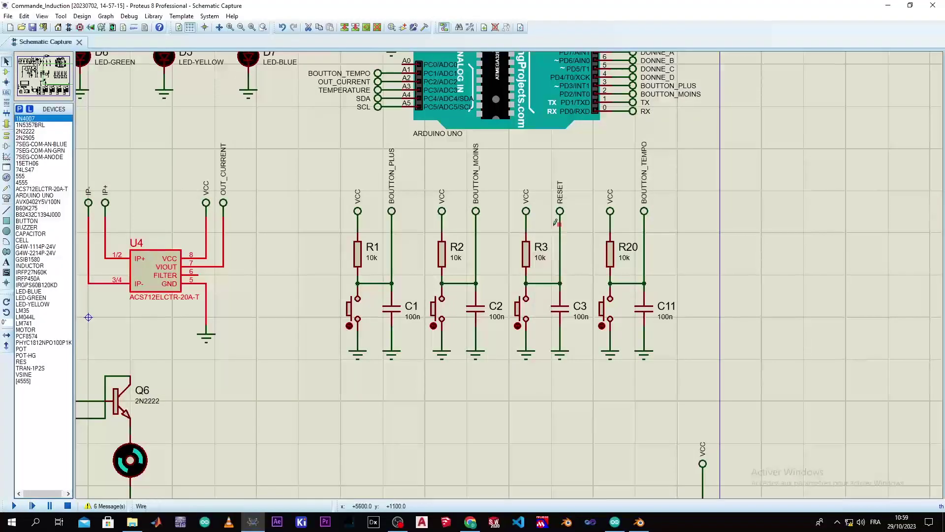
scroll(559, 226, "down", 4)
scroll(537, 187, "down", 1)
scroll(511, 278, "up", 2)
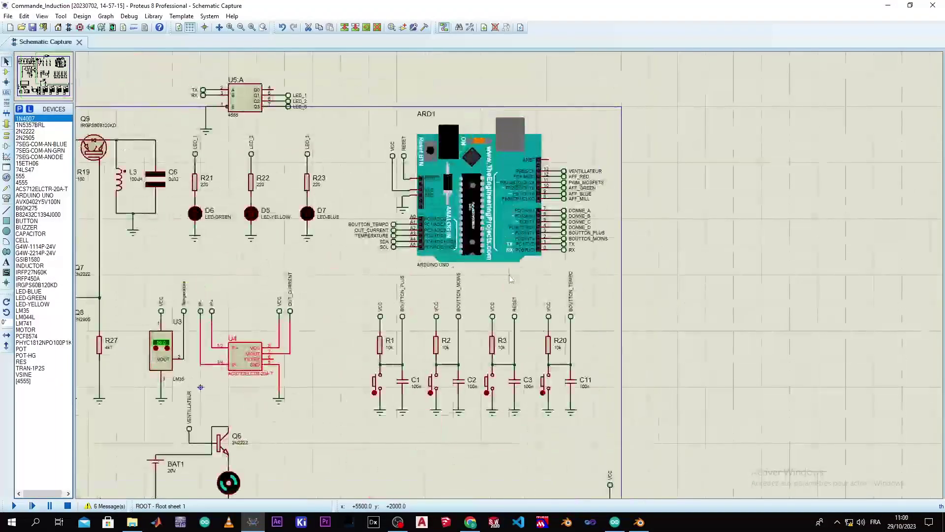
scroll(511, 278, "down", 1)
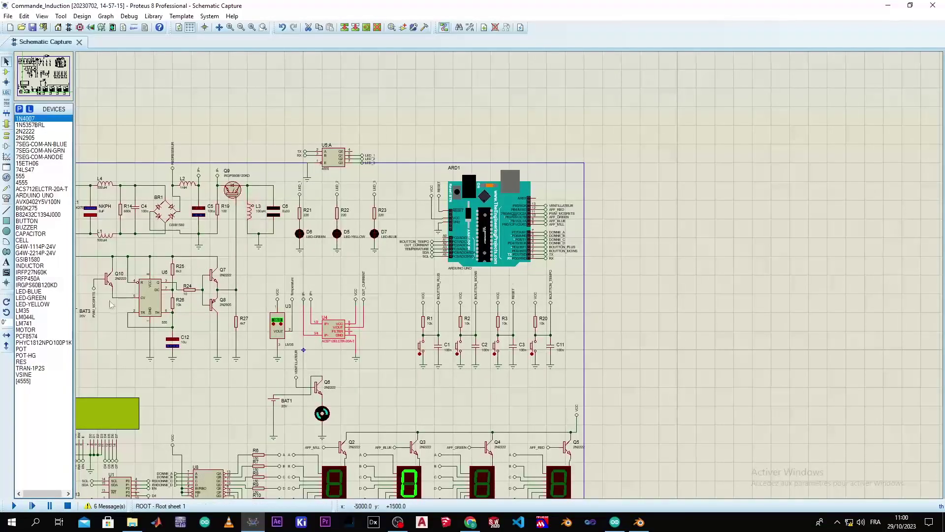
Examine Q10's PWM_MOSFETS input, highlight the 555 timer U6, and clear the selection to review the complete schematic.
scroll(108, 279, "up", 3)
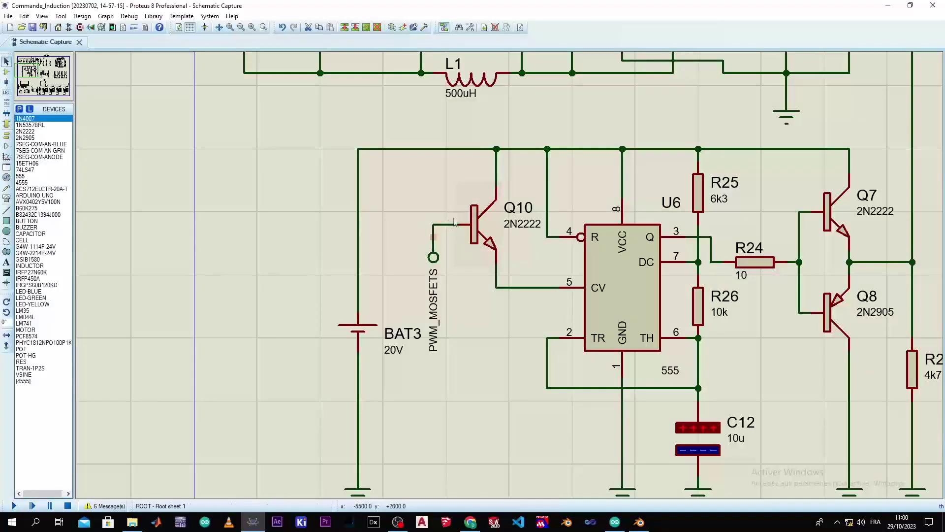
left_click(618, 314)
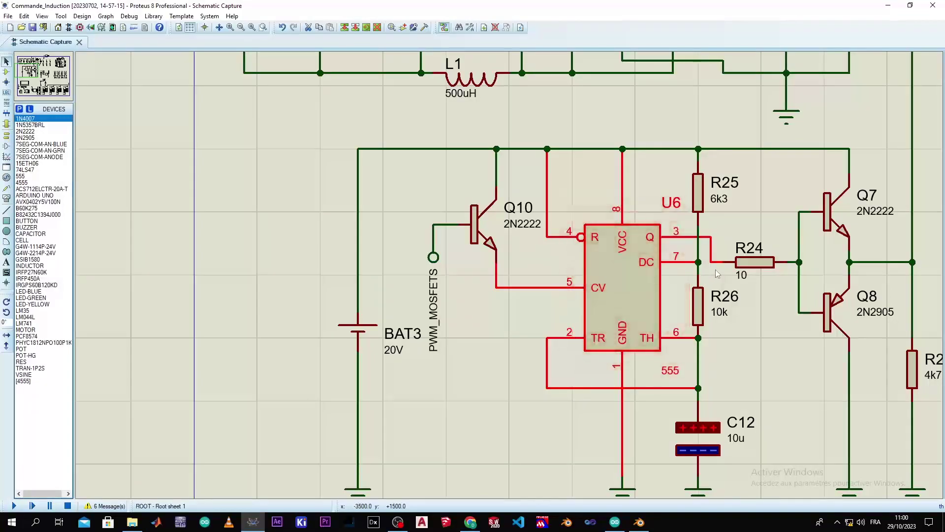
key("F8")
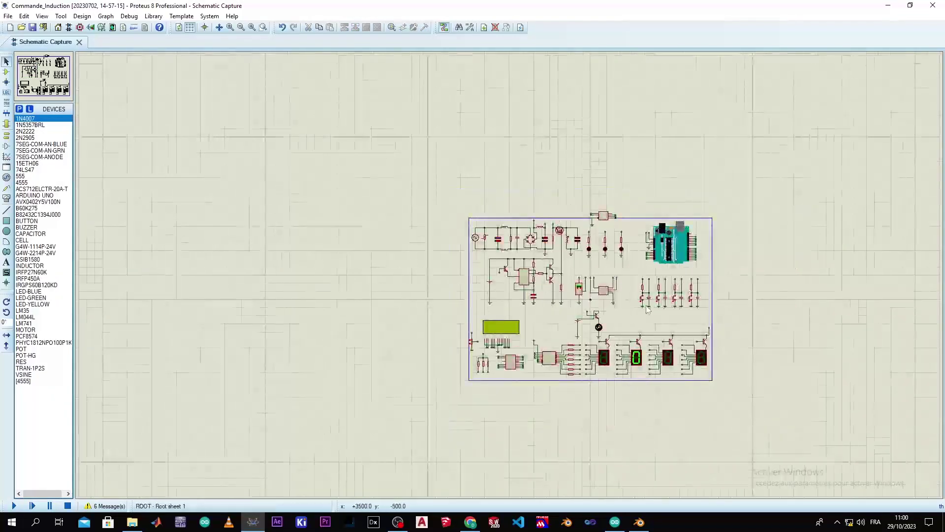
scroll(511, 270, "up", 2)
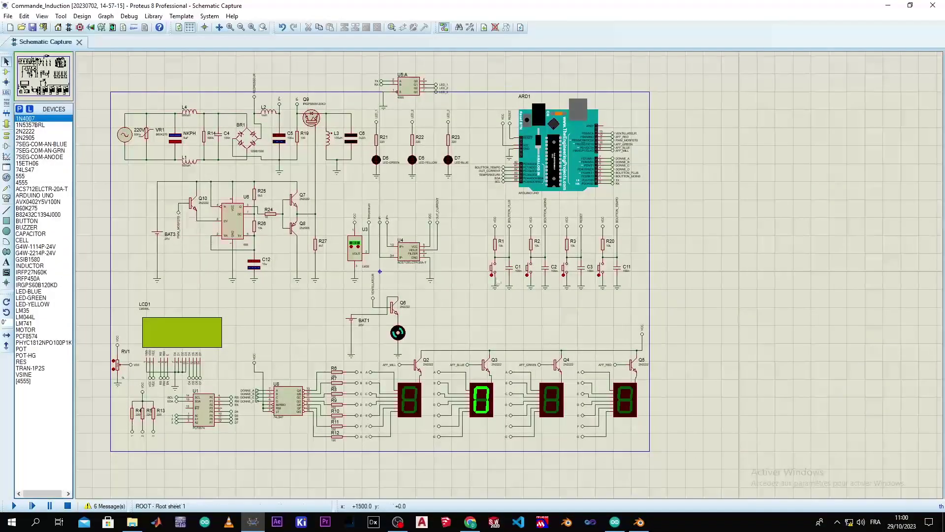
Examine the Arduino Uno's PWM_MOSFETS output and the plus, minus, reset and tempo button circuits up close.
scroll(618, 221, "up", 1)
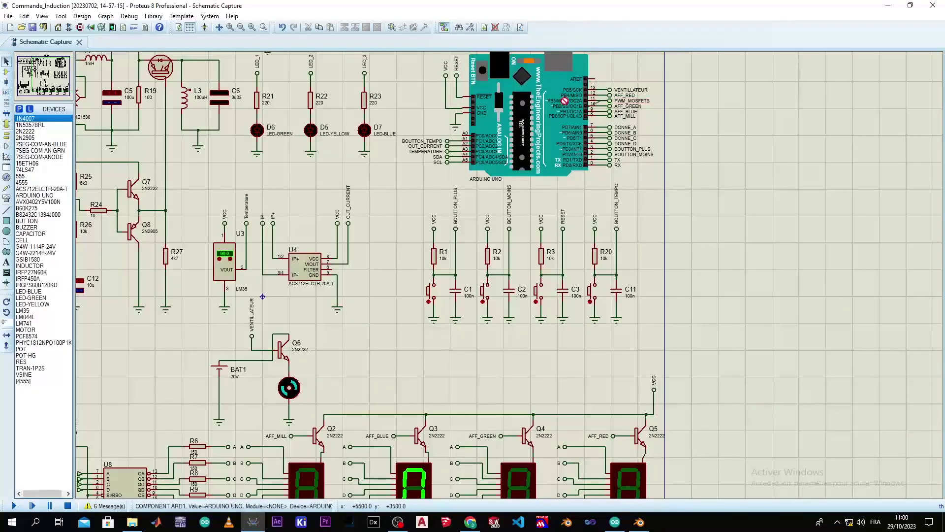
scroll(480, 280, "down", 3)
scroll(480, 279, "up", 3)
scroll(480, 280, "down", 3)
scroll(427, 161, "up", 5)
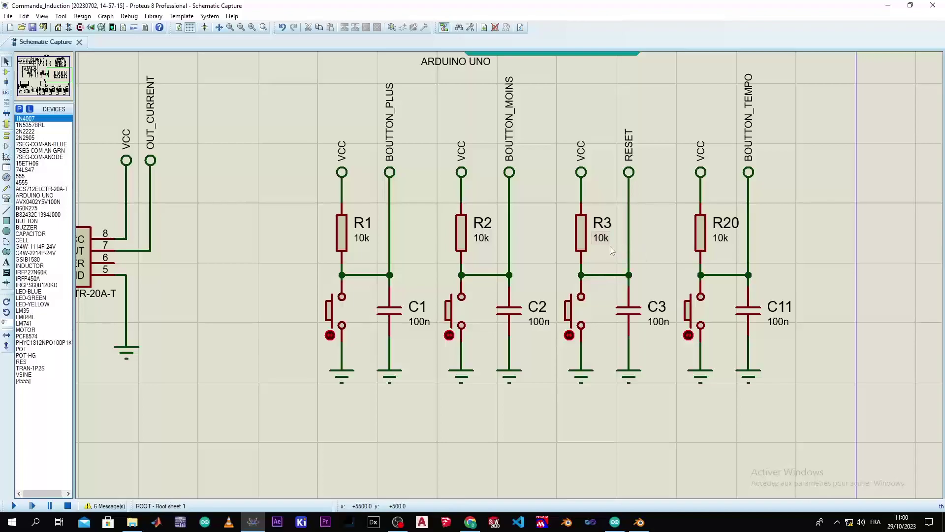
Examine the Arduino's digital pins 2 and 3 wired to the BOUTTON_MOINS and BOUTTON_PLUS terminals.
scroll(631, 185, "down", 2)
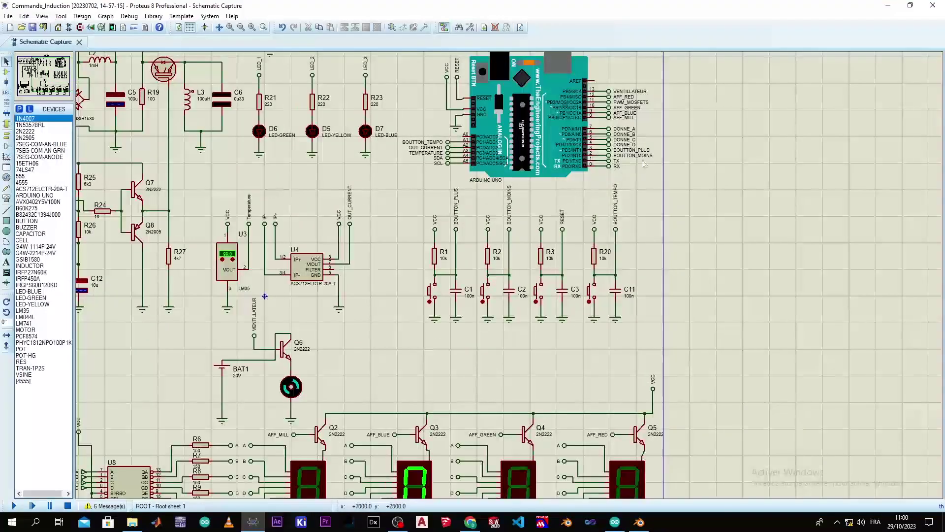
scroll(596, 150, "up", 2)
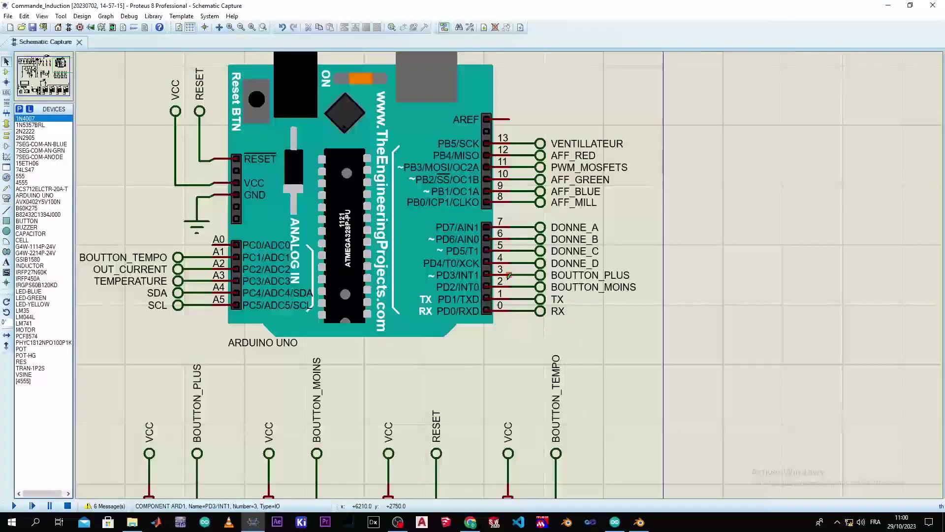
scroll(509, 276, "up", 2)
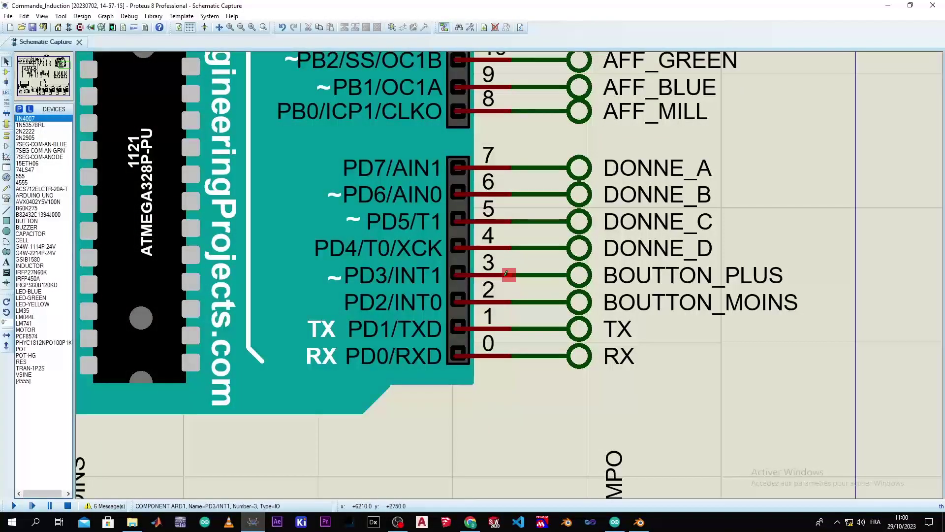
scroll(500, 308, "down", 5)
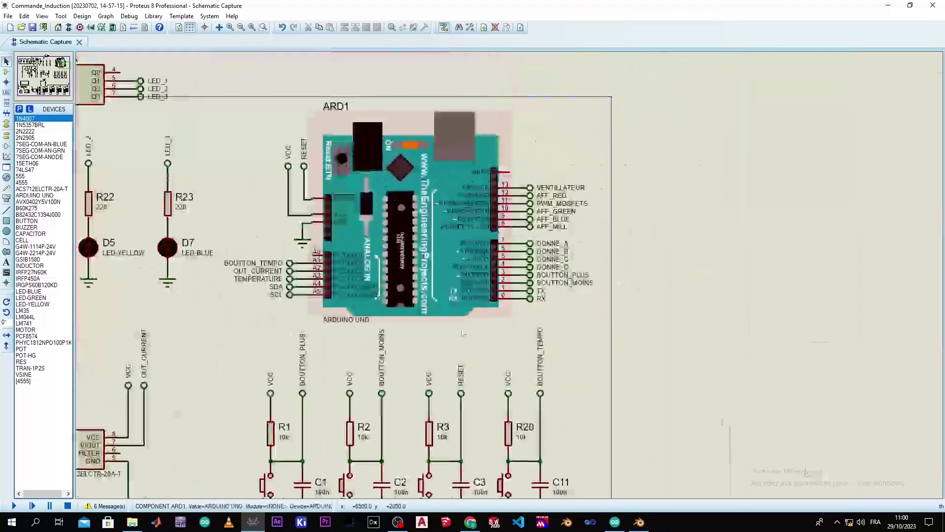
Examine the push-button circuits with capacitors C1, C2, C3 and C11, up close and within the complete schematic.
scroll(487, 266, "up", 5)
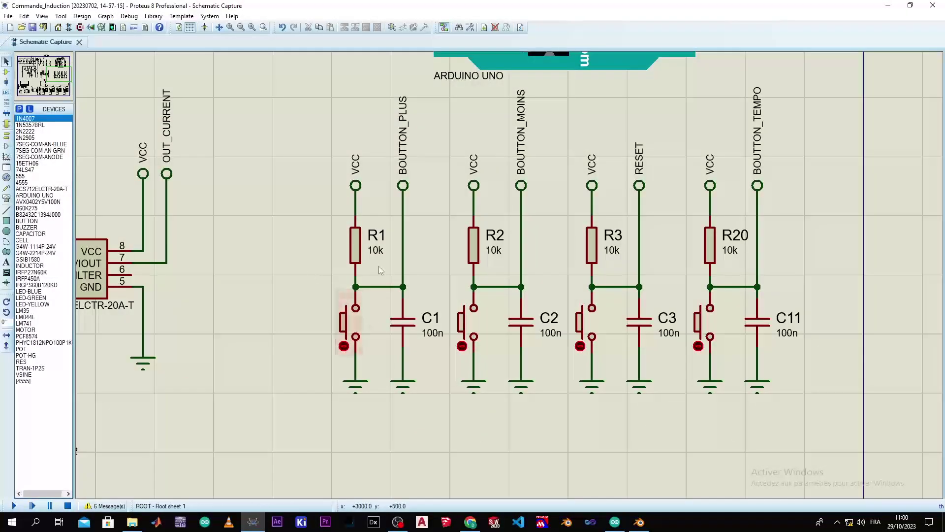
scroll(412, 276, "down", 4)
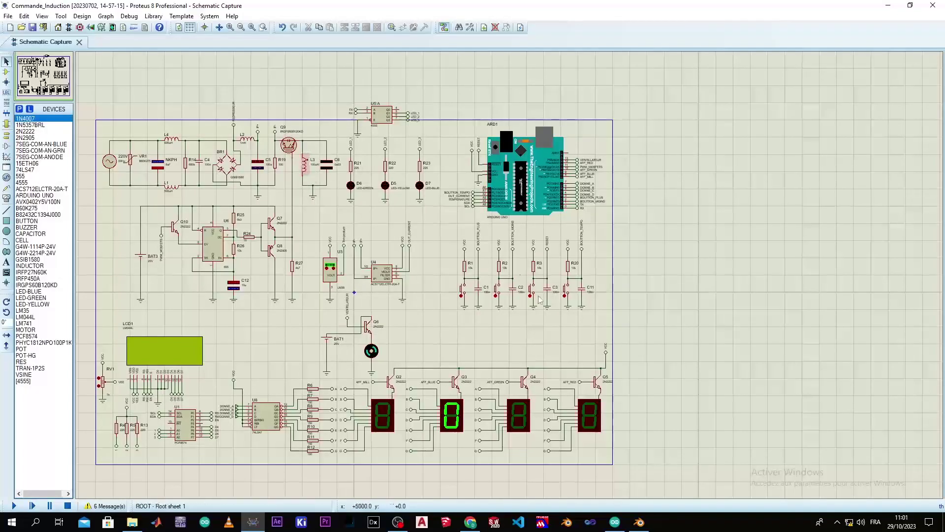
scroll(522, 288, "up", 2)
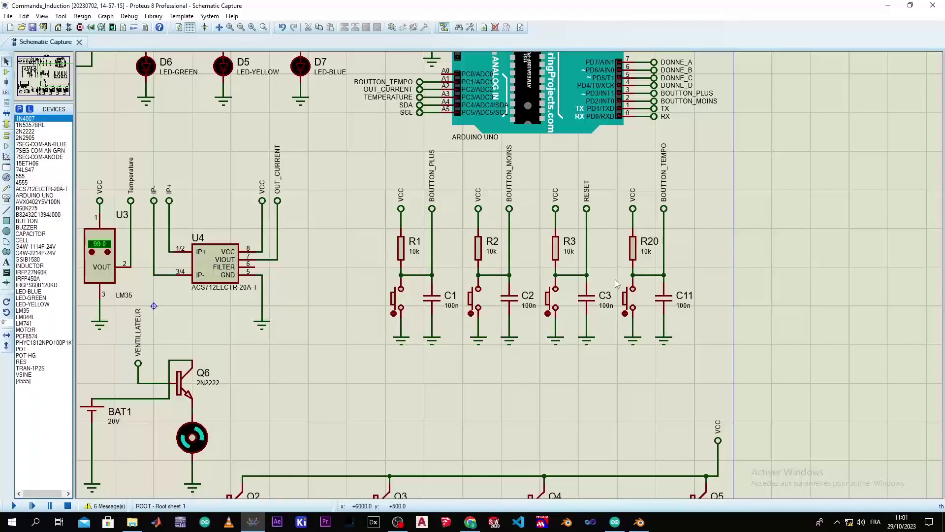
scroll(610, 278, "down", 1)
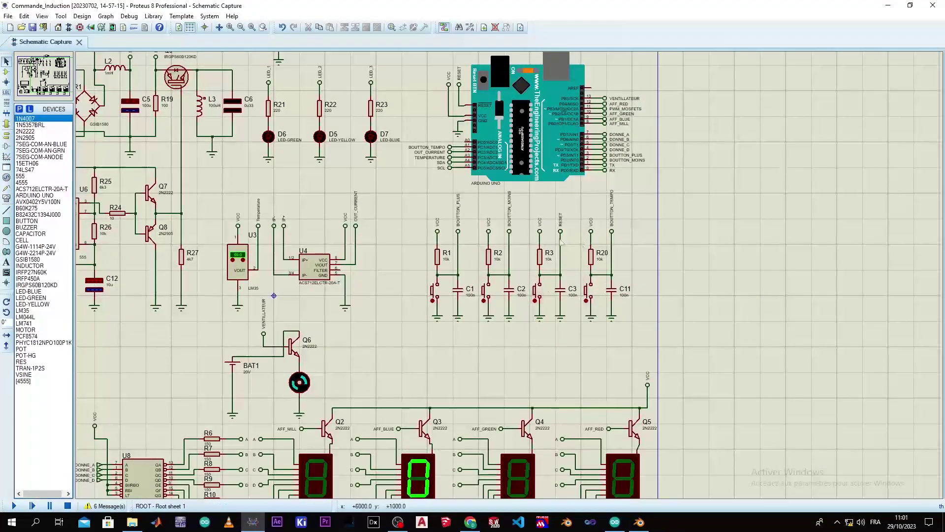
Examine the LM35 sensor U3 and the cooling fan motor driven by Q6 from the 20V battery BAT1.
scroll(252, 271, "up", 1)
scroll(509, 276, "down", 3)
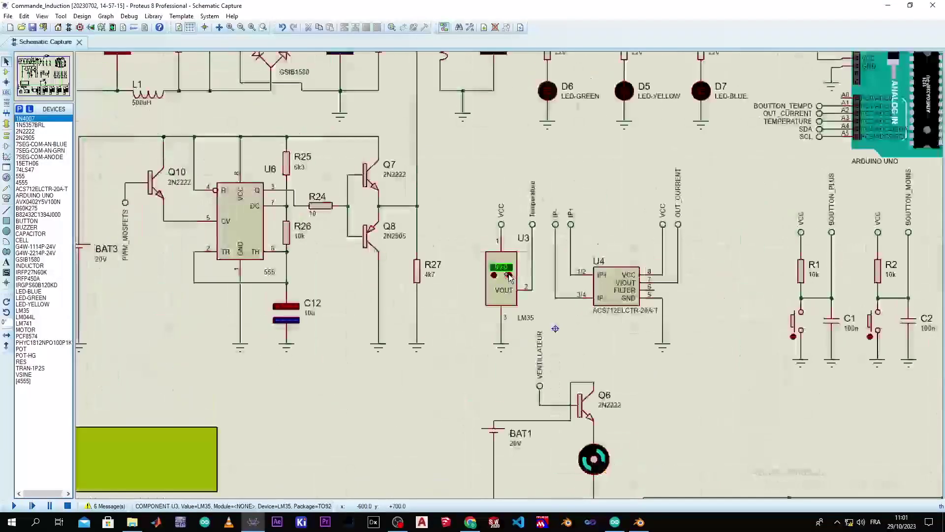
scroll(509, 278, "up", 3)
scroll(511, 283, "down", 2)
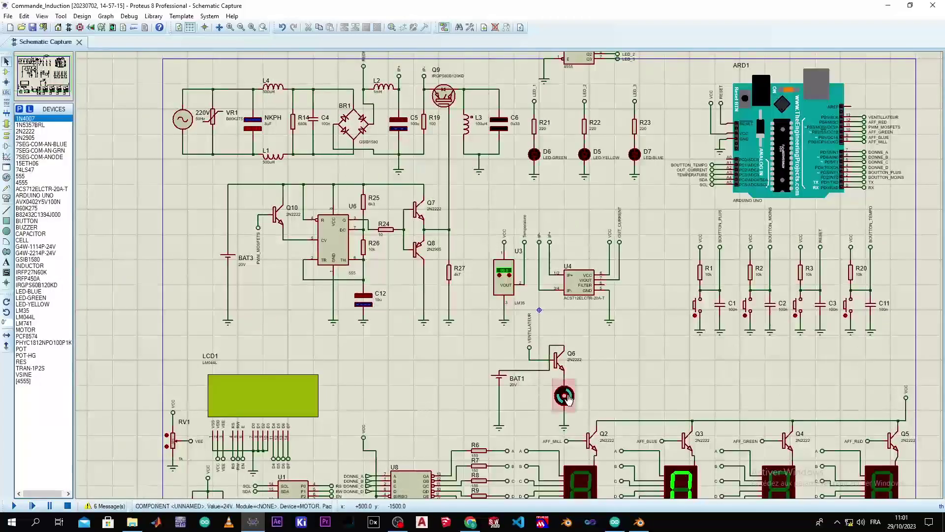
scroll(564, 385, "up", 3)
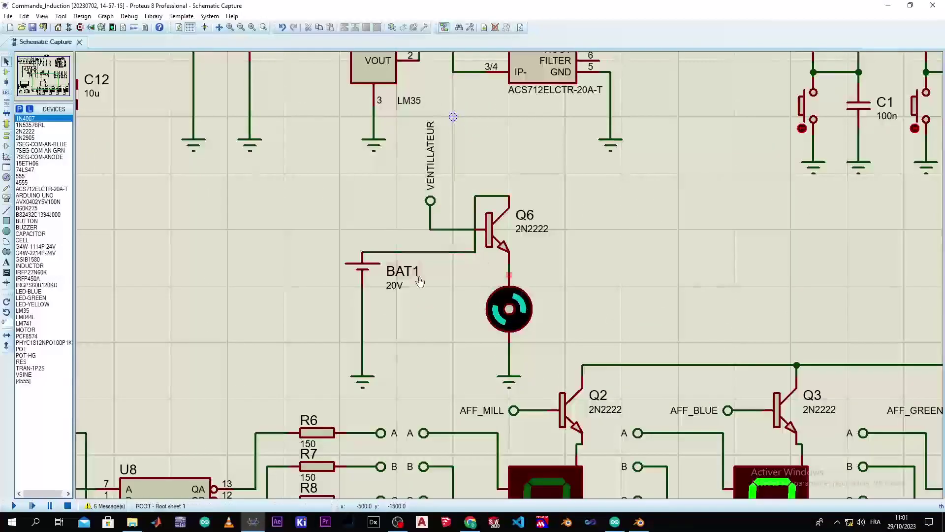
Move battery BAT1 and its ground farther from Q6, and raise the wire linking the battery to the transistor's collector.
left_click_drag(322, 243, 407, 413)
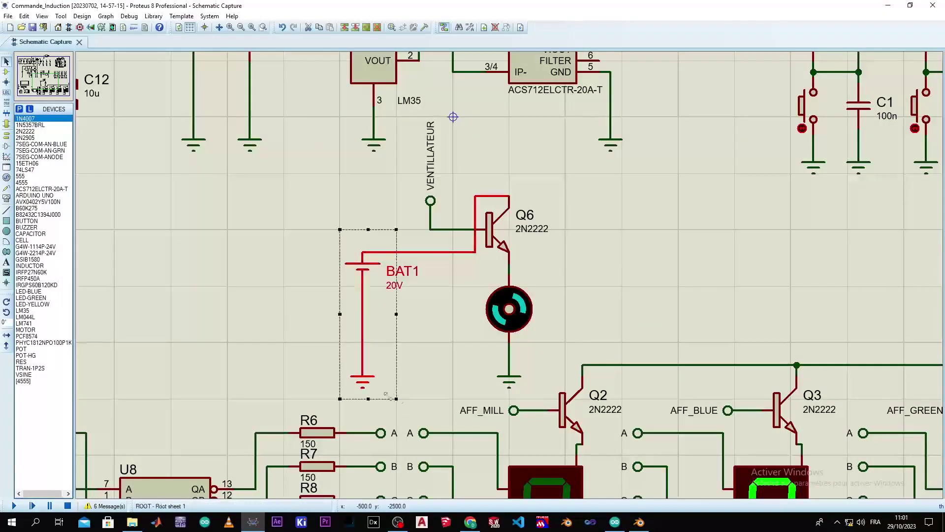
left_click_drag(396, 342, 578, 331)
left_click_drag(340, 229, 397, 399)
left_click_drag(364, 275, 323, 286)
left_click_drag(420, 253, 405, 170)
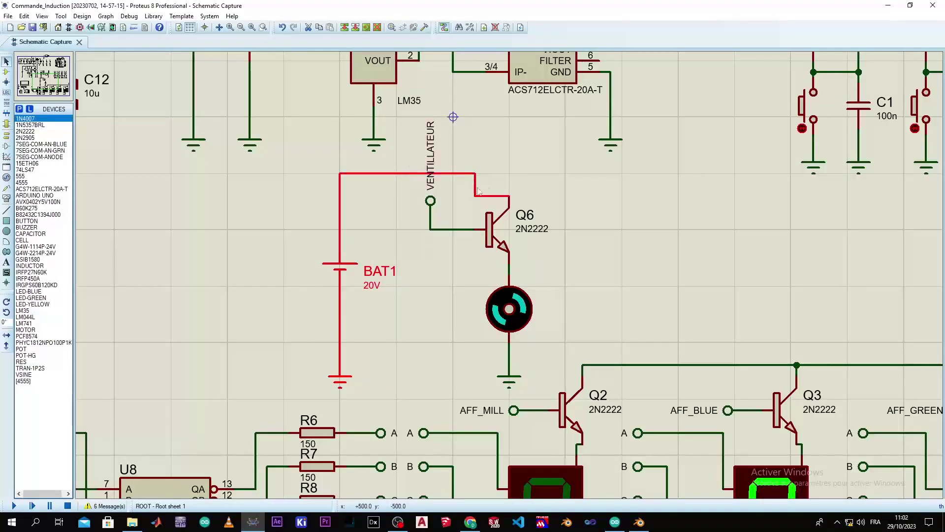
Straighten the jogged battery wire at Q6 so it drops vertically into the transistor's collector.
right_click(493, 194)
left_click(520, 197)
left_click(552, 203)
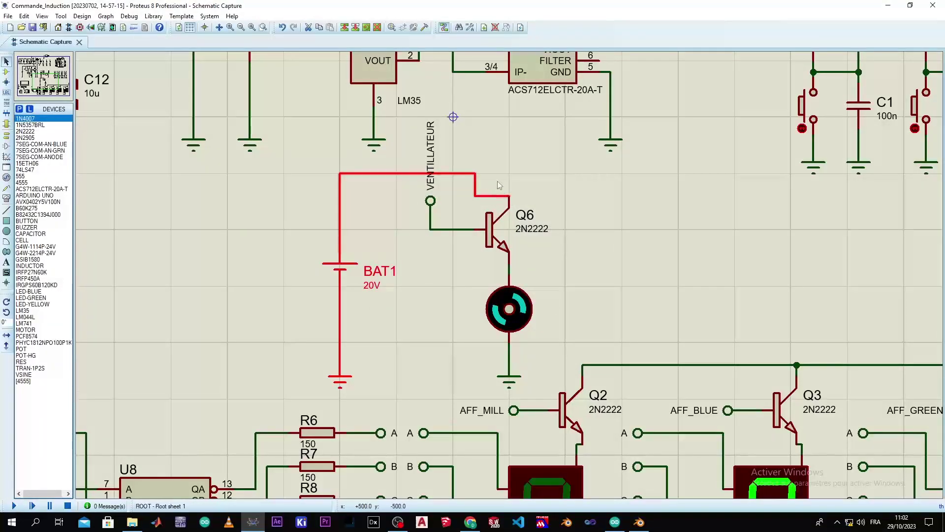
right_click(489, 194)
left_click(502, 193)
left_click(517, 169)
Examine the fan circuit, the IGBT Q9 with coil L3, and the LM35 and ACS712 sensors, up close and within the schematic.
scroll(527, 175, "down", 1)
scroll(509, 208, "up", 2)
scroll(511, 279, "down", 2)
scroll(510, 279, "up", 1)
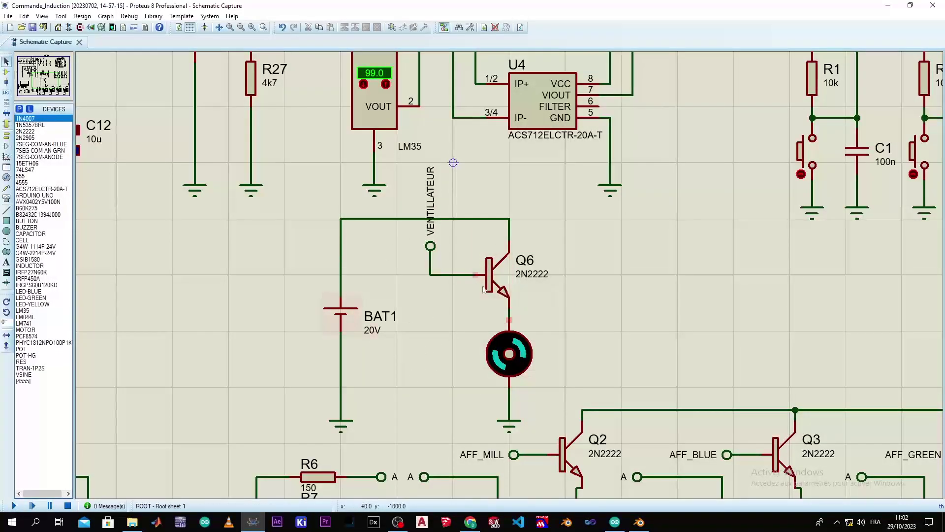
scroll(529, 288, "down", 3)
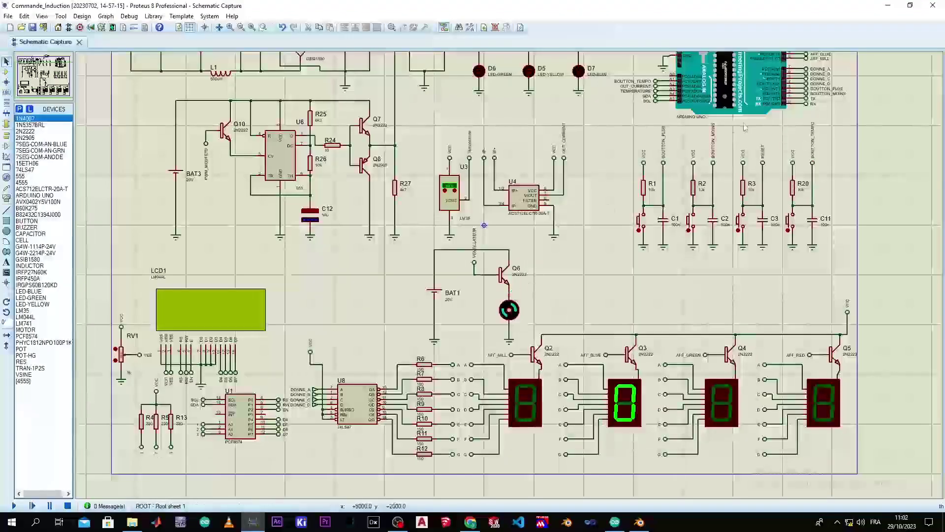
scroll(498, 253, "down", 2)
scroll(499, 253, "up", 5)
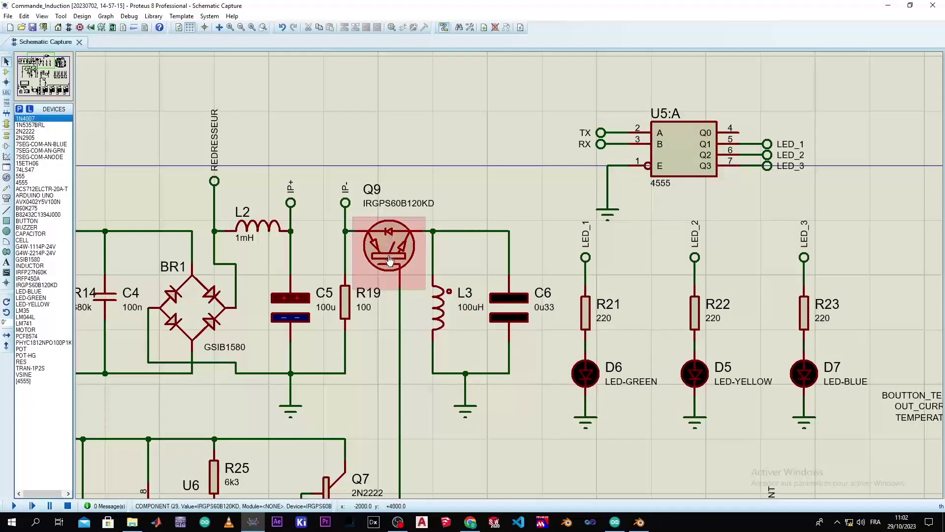
scroll(389, 259, "down", 5)
scroll(562, 381, "up", 5)
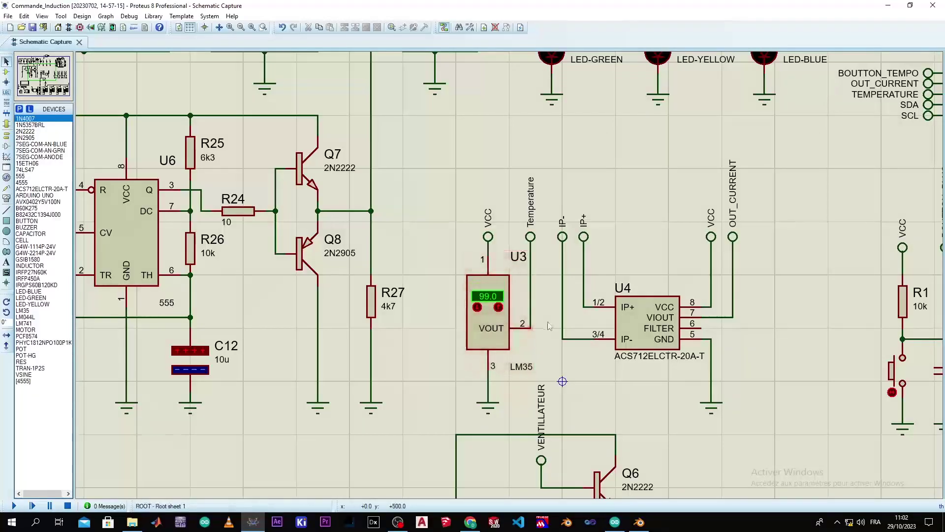
scroll(509, 278, "down", 2)
scroll(511, 281, "up", 2)
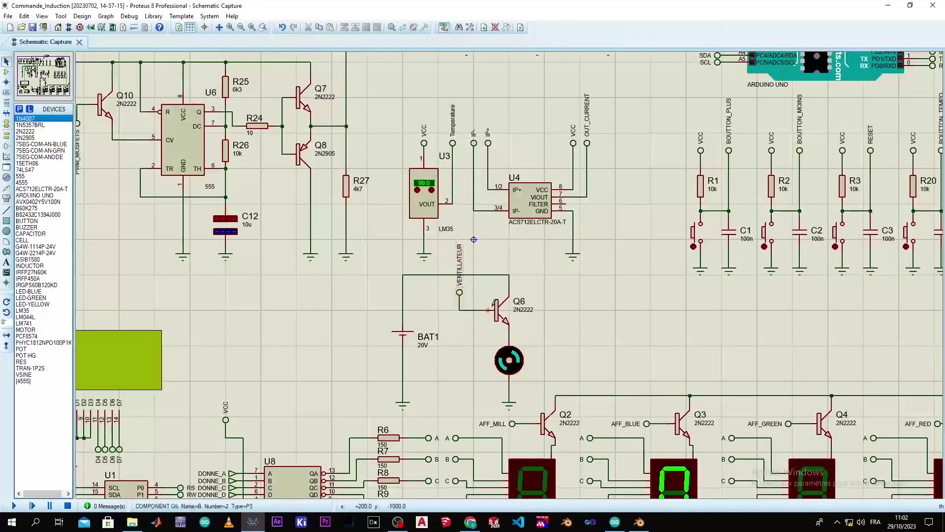
Examine the four seven-segment displays and their driver transistors Q2 to Q5 in relation to the Arduino Uno.
left_click(868, 70)
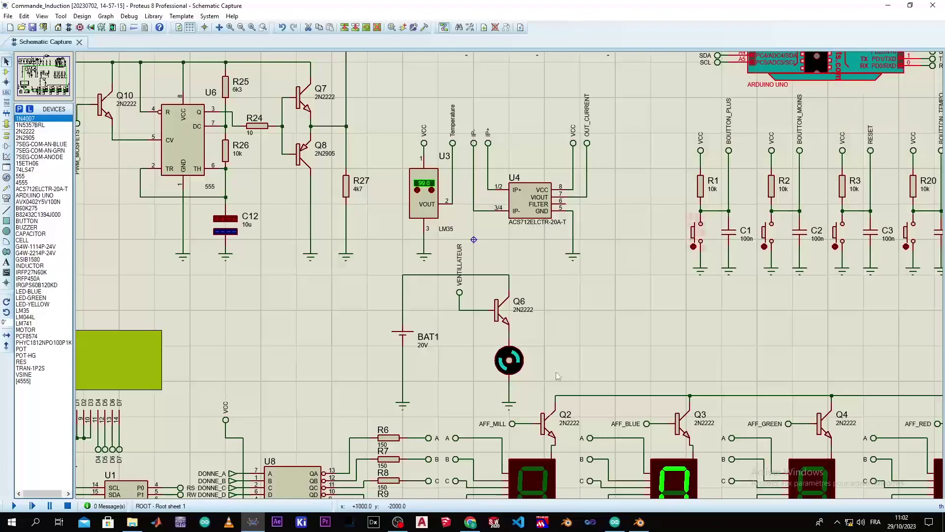
scroll(505, 258, "down", 3)
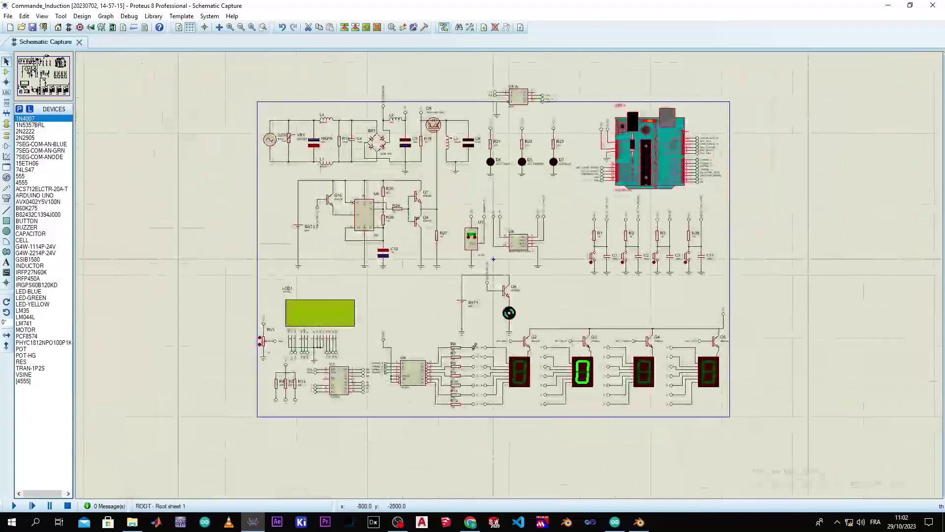
scroll(512, 274, "up", 1)
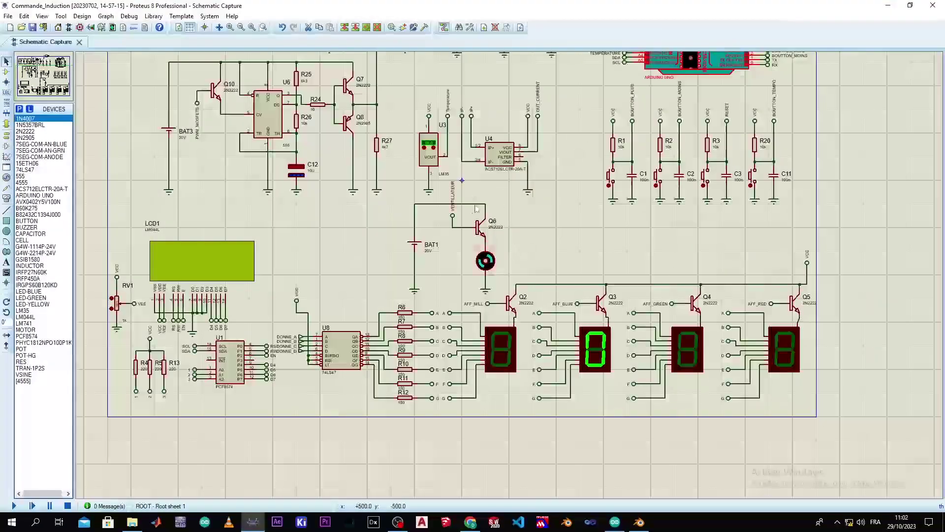
scroll(573, 143, "down", 1)
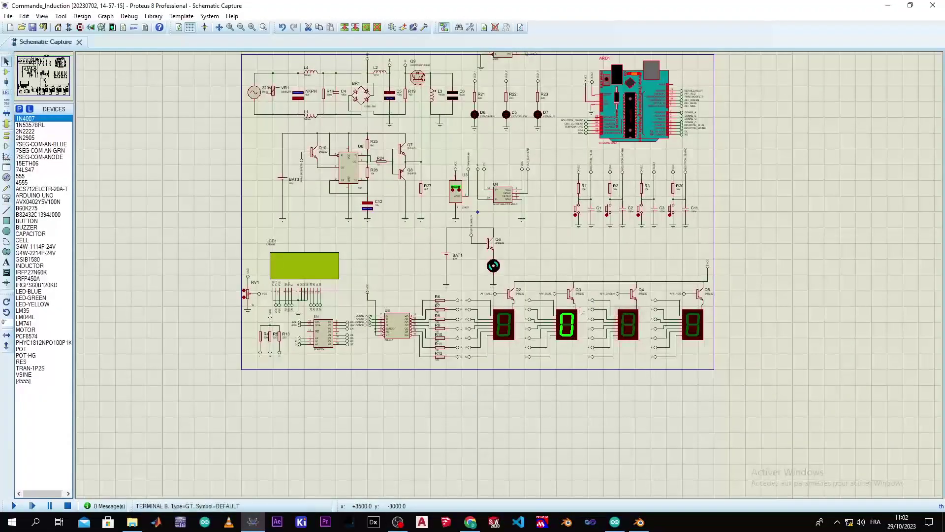
scroll(513, 302, "up", 1)
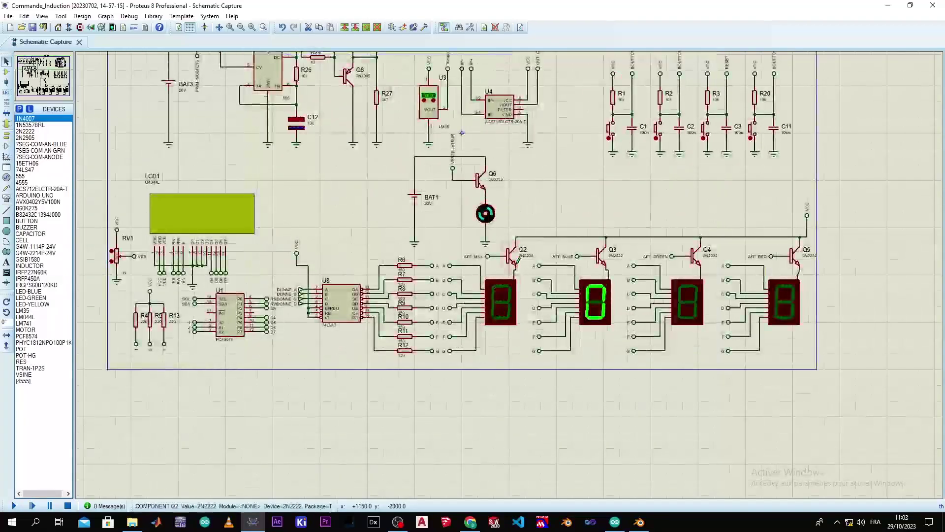
Switch to Chrome, examine the Sauter control board photo among the image results, and return to the Proteus schematic.
left_click(470, 522)
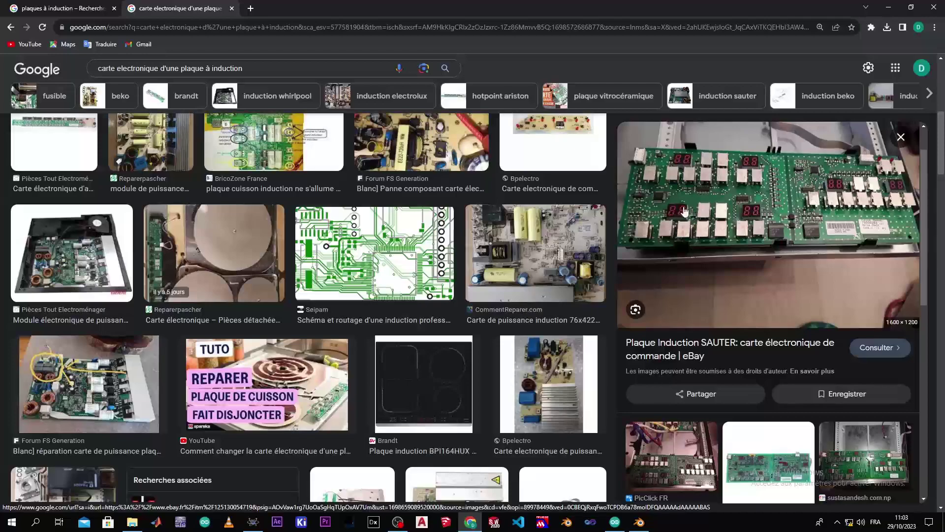
scroll(533, 268, "up", 5)
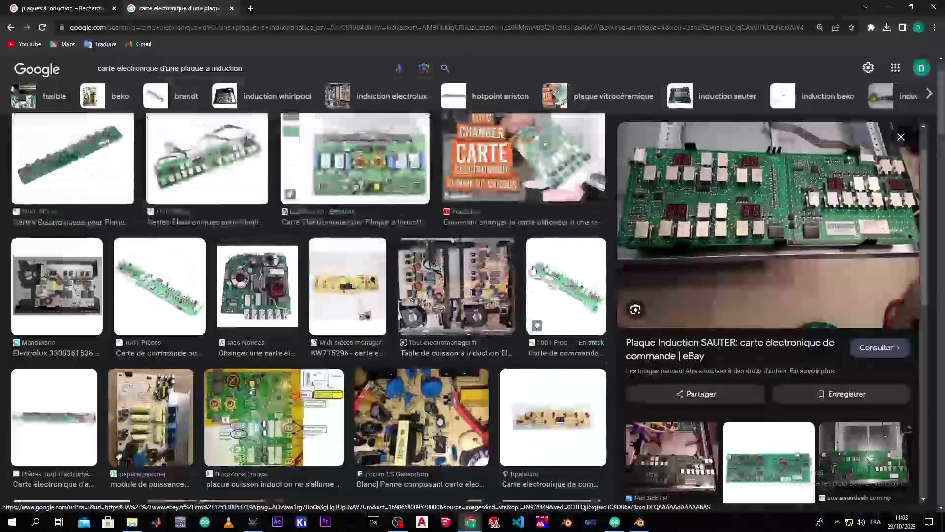
scroll(534, 268, "down", 5)
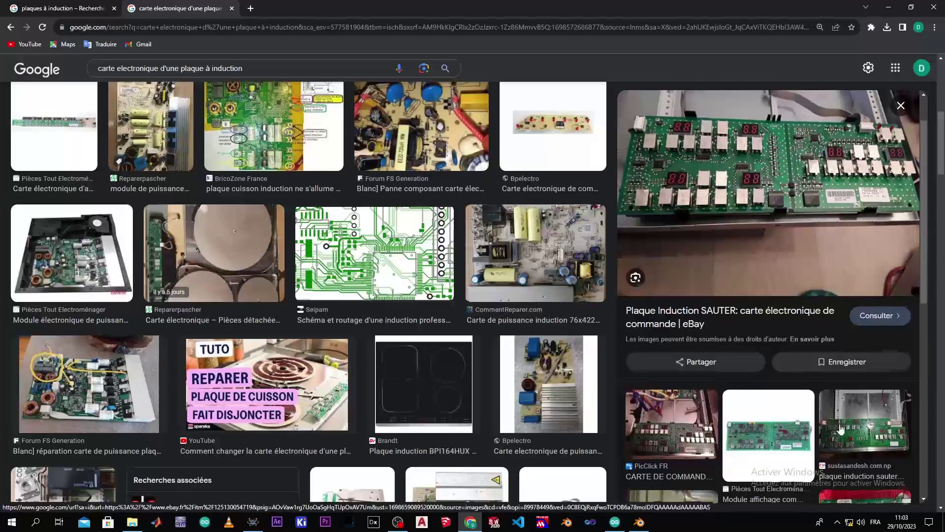
scroll(840, 429, "down", 1)
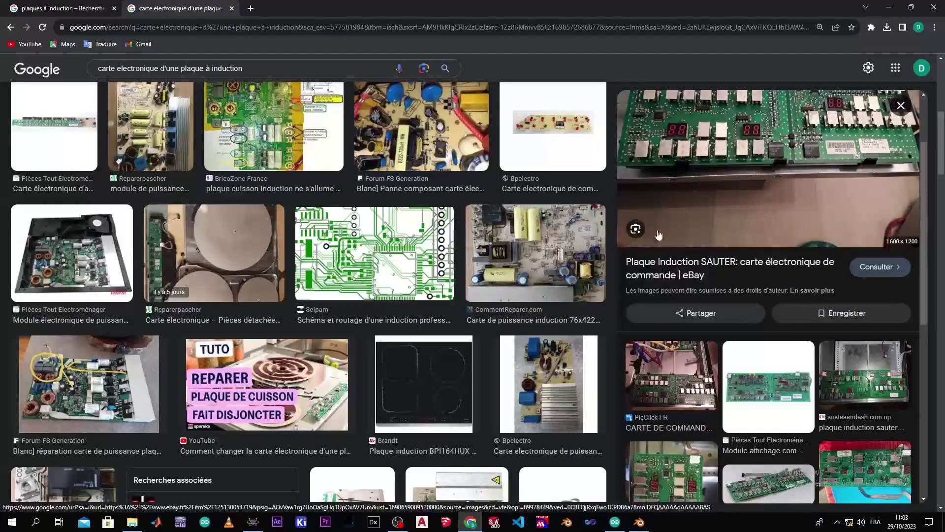
left_click(889, 7)
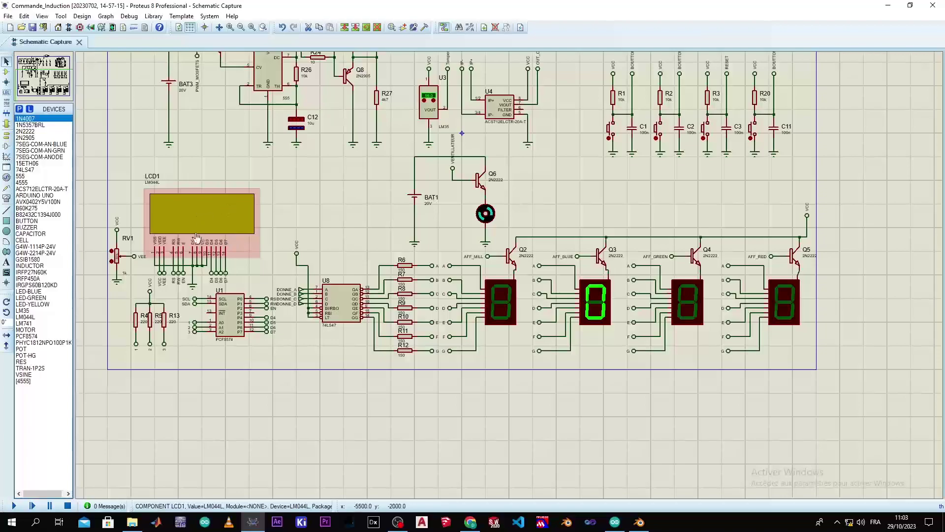
Examine the LM044L display LCD1 and the Arduino's TEMPERATURE, SDA and SCL terminals.
scroll(224, 223, "down", 2)
scroll(395, 274, "up", 4)
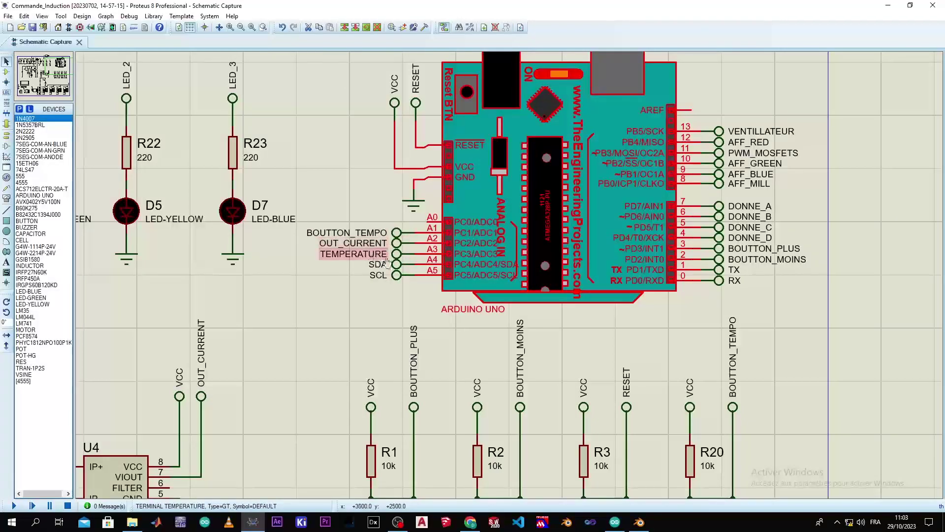
scroll(330, 271, "down", 3)
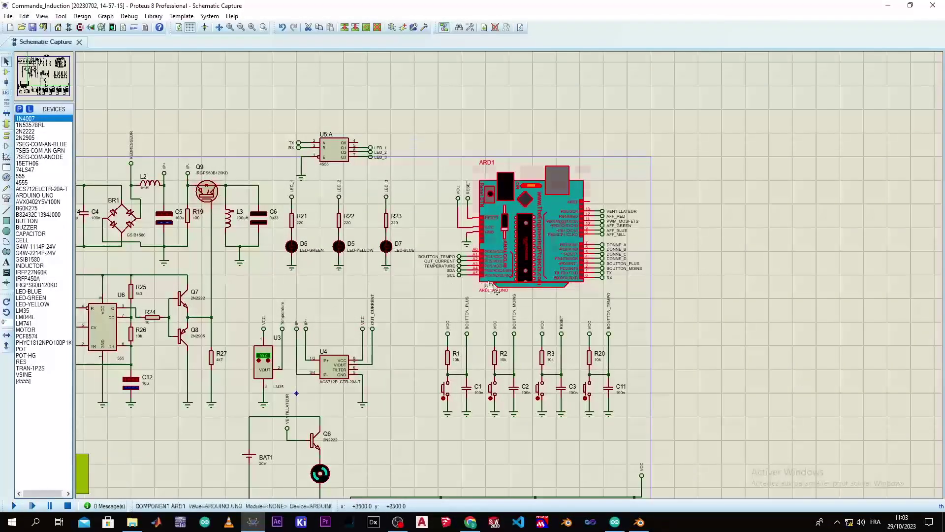
scroll(461, 255, "up", 3)
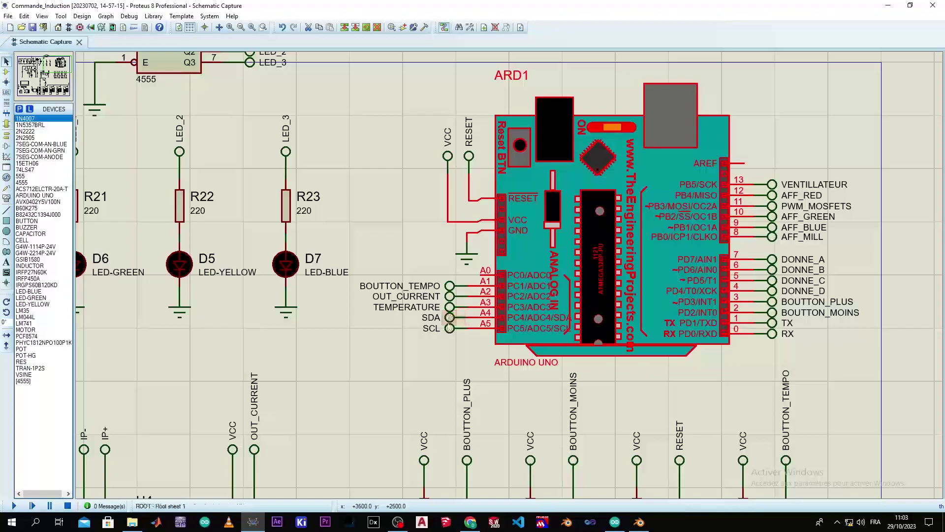
scroll(483, 300, "down", 5)
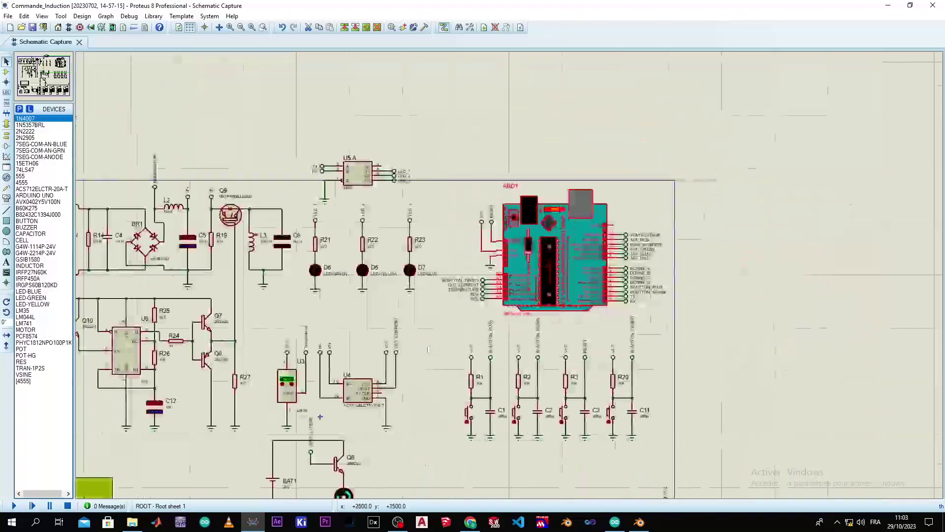
scroll(483, 300, "up", 5)
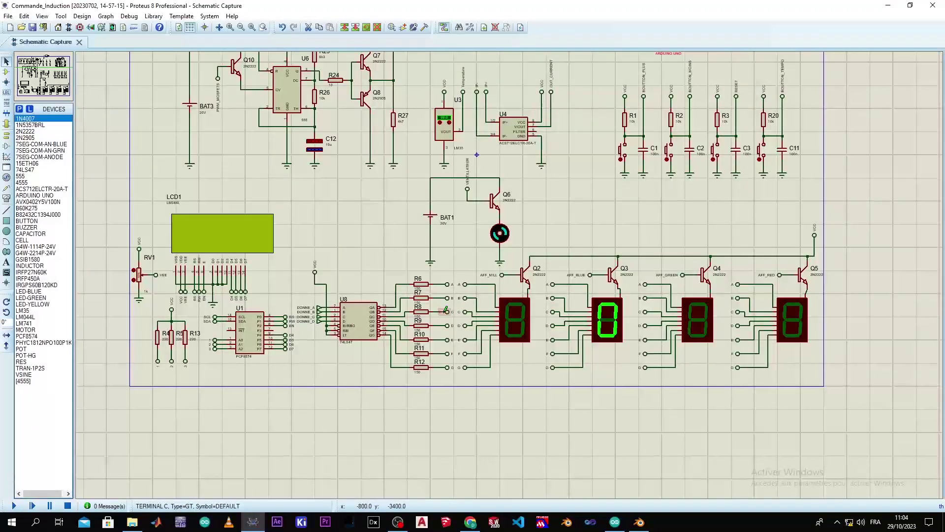
View the AFF_MILL seven-segment display's properties, and examine the Arduino's DONNE_A to DONNE_D outputs.
double_click(512, 318)
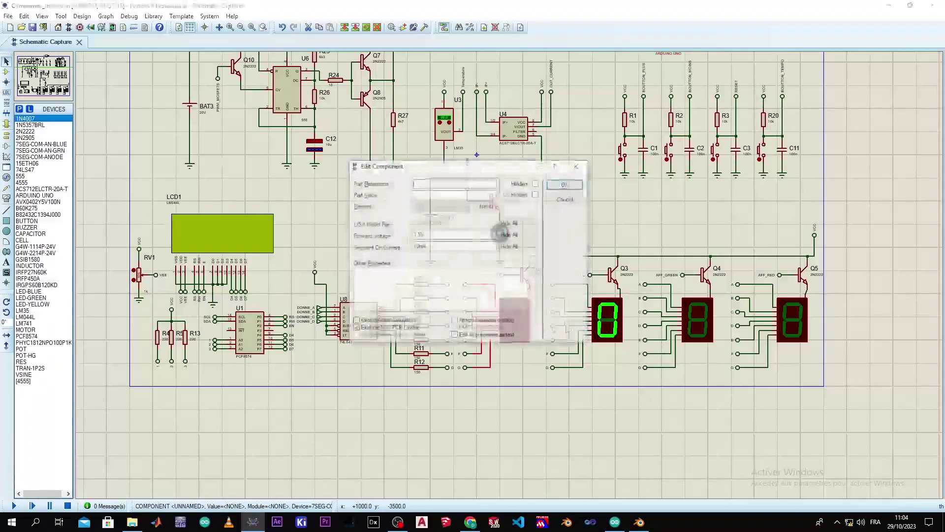
left_click(578, 166)
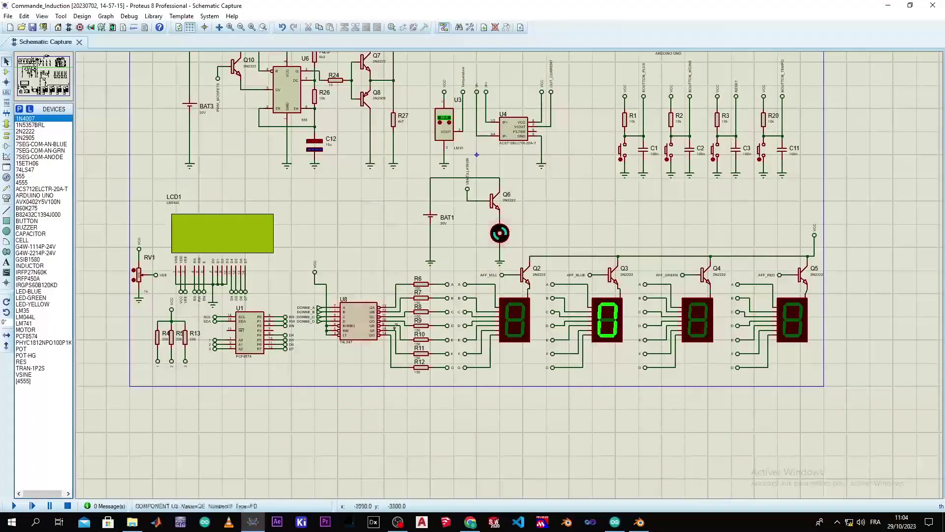
scroll(644, 183, "down", 3)
scroll(644, 184, "up", 5)
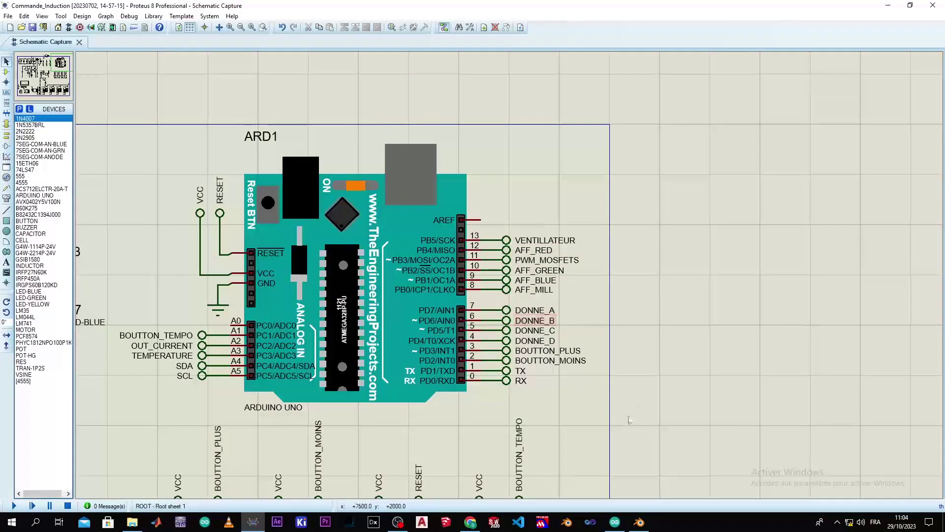
Examine the 4555 chip U5:A with indicator LEDs D5, D6 and D7, and the seven-segment display section.
scroll(592, 396, "down", 3)
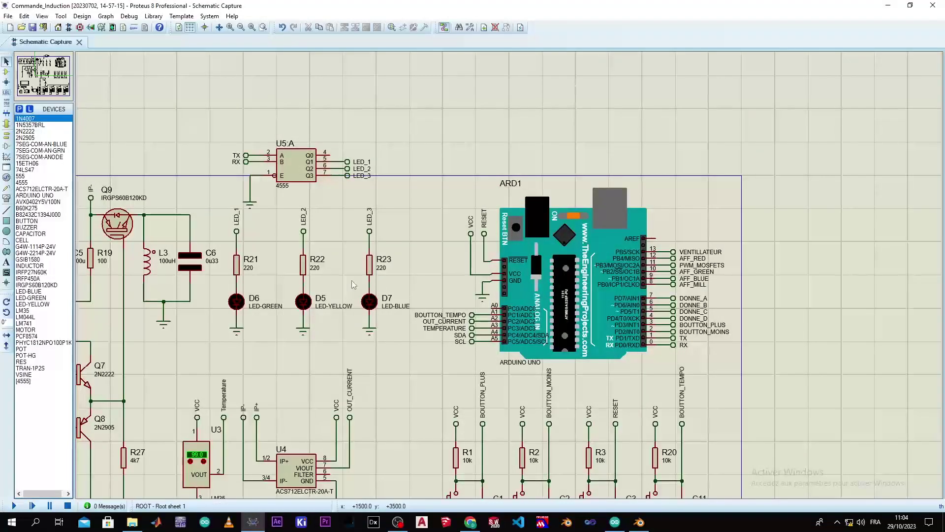
scroll(353, 285, "down", 3)
scroll(510, 271, "up", 3)
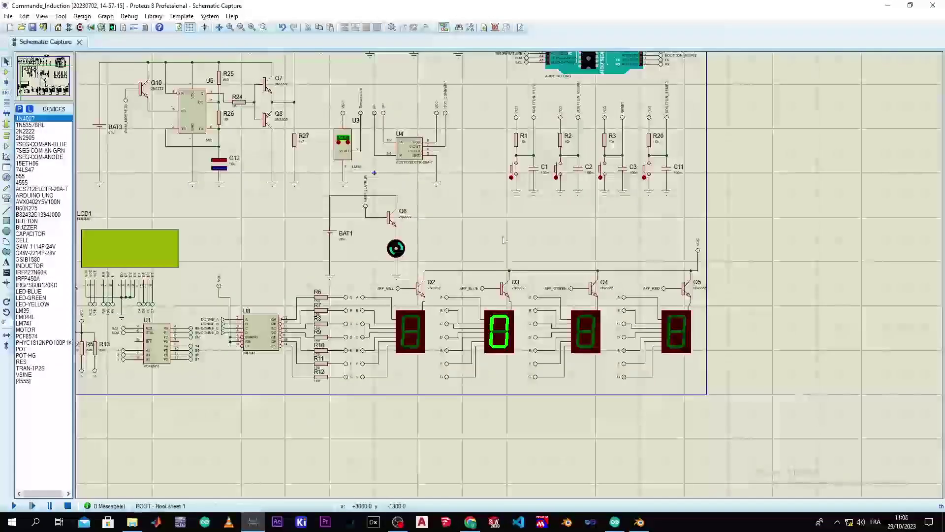
scroll(510, 271, "down", 3)
scroll(124, 320, "up", 3)
Examine LCD1 with its PCF8574 interface U1, and the LM35 temperature sensor U3.
left_click(126, 321)
scroll(510, 281, "up", 2)
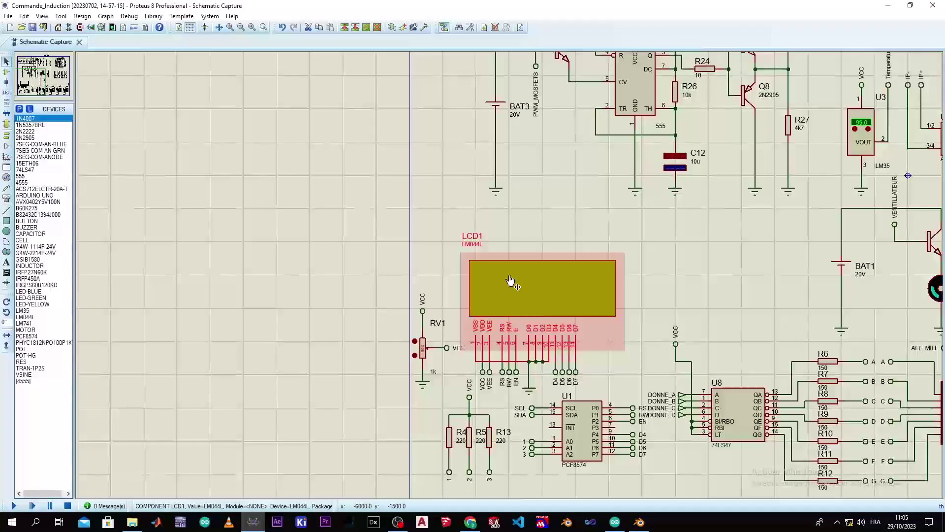
left_click(859, 136)
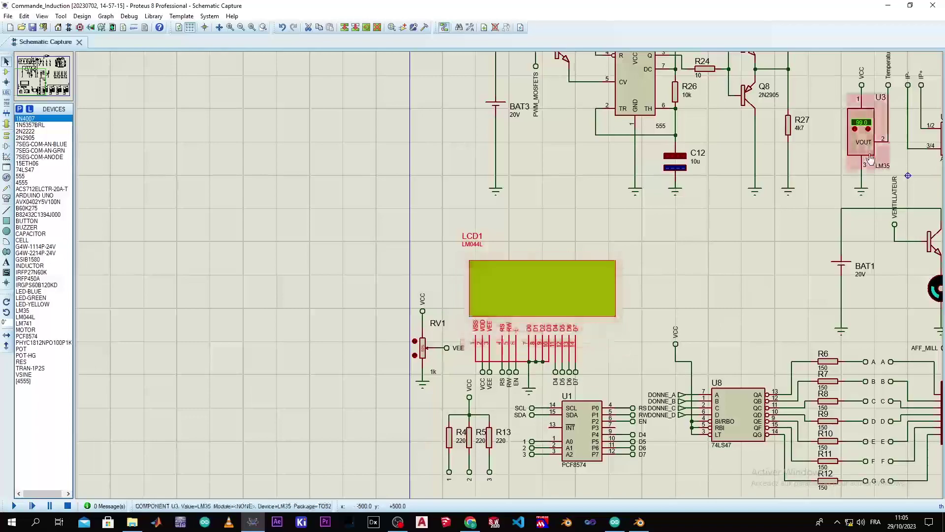
scroll(859, 135, "down", 2)
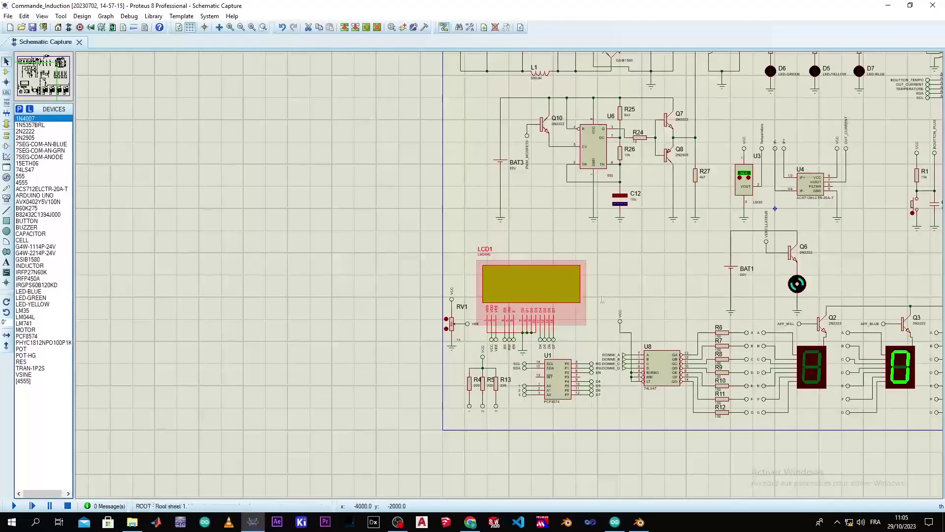
left_click(634, 292)
scroll(830, 232, "down", 3)
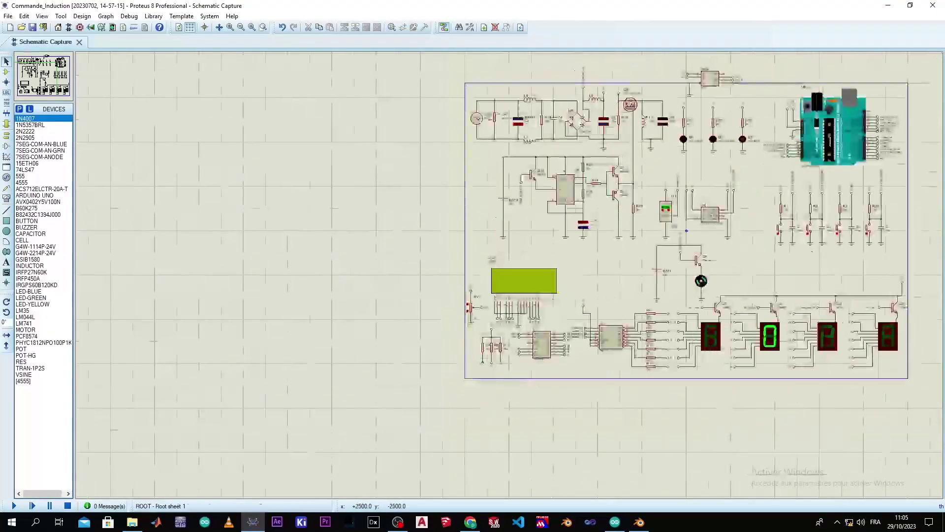
Examine the 74LS47 decoder U8 and the display wiring up close, and review the complete schematic.
scroll(345, 304, "up", 4)
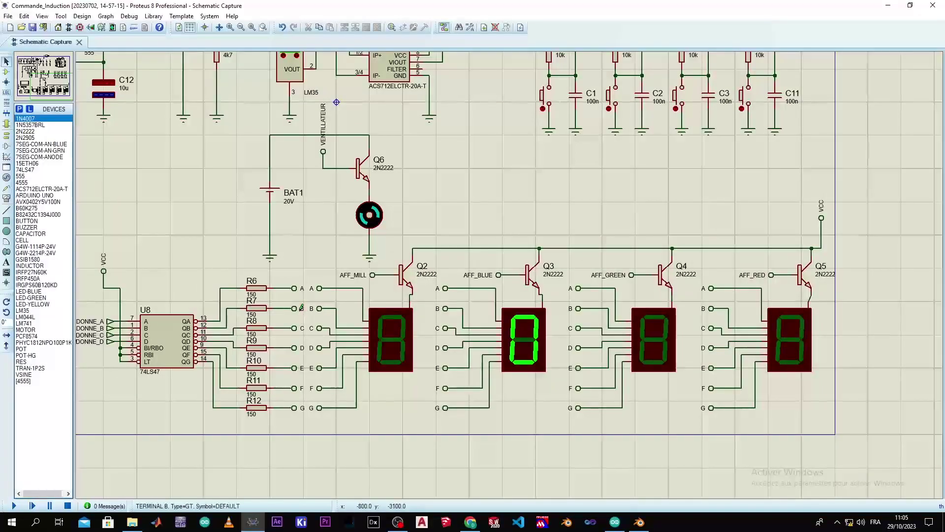
scroll(467, 264, "down", 1)
scroll(468, 264, "down", 1)
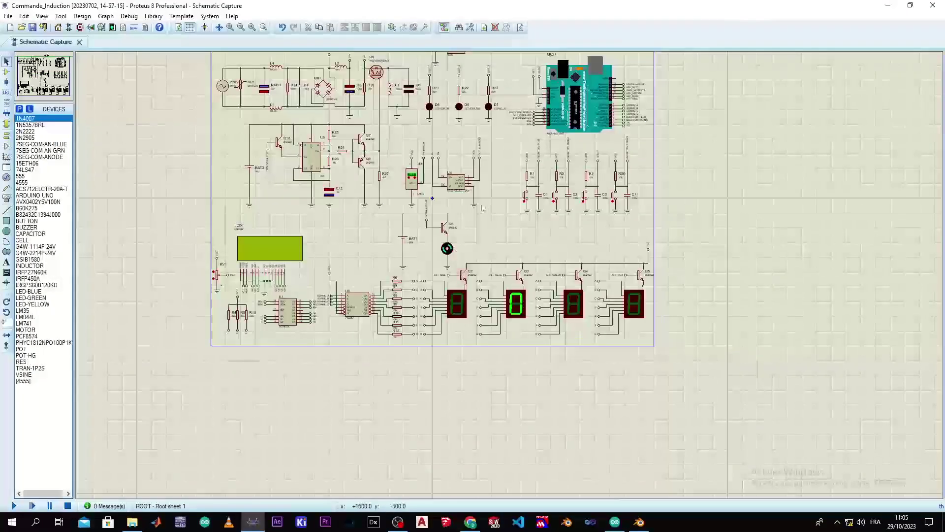
scroll(489, 319, "up", 2)
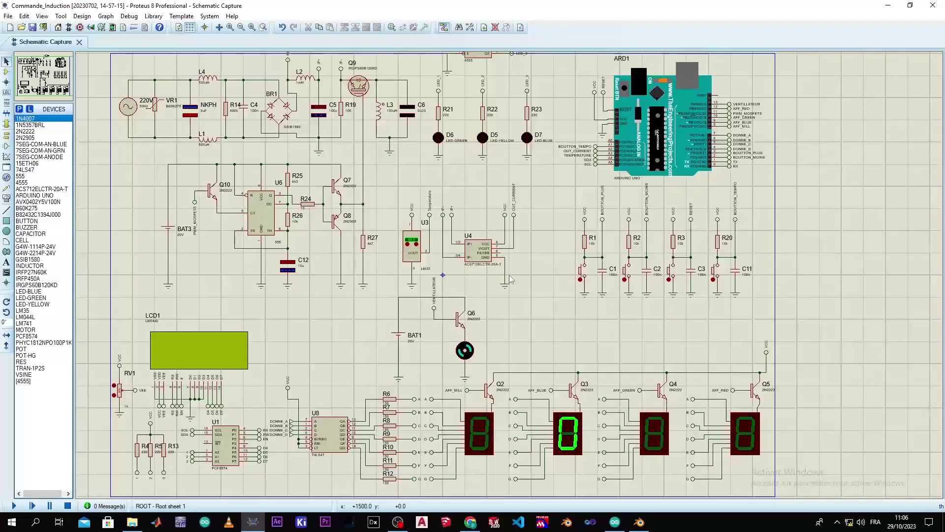
Try to run the schematic's simulation and view the simulation log.
left_click(14, 506)
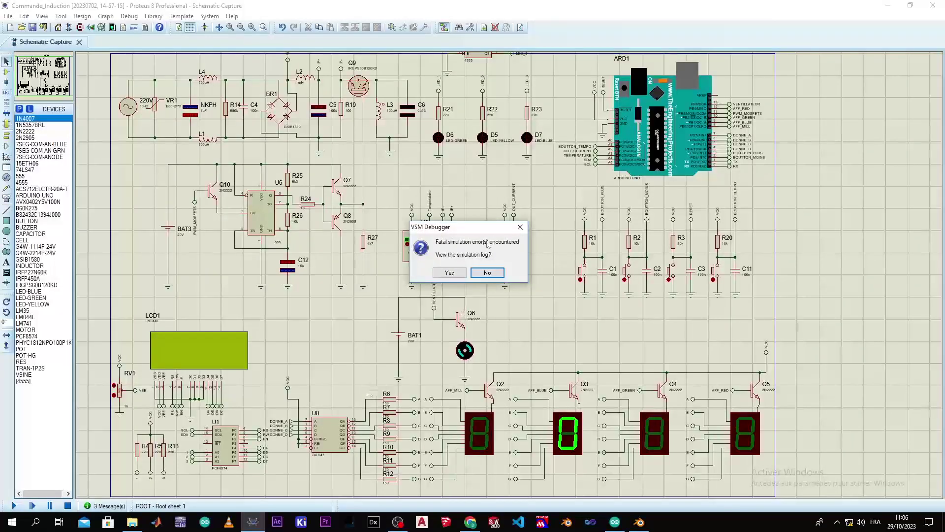
left_click(460, 272)
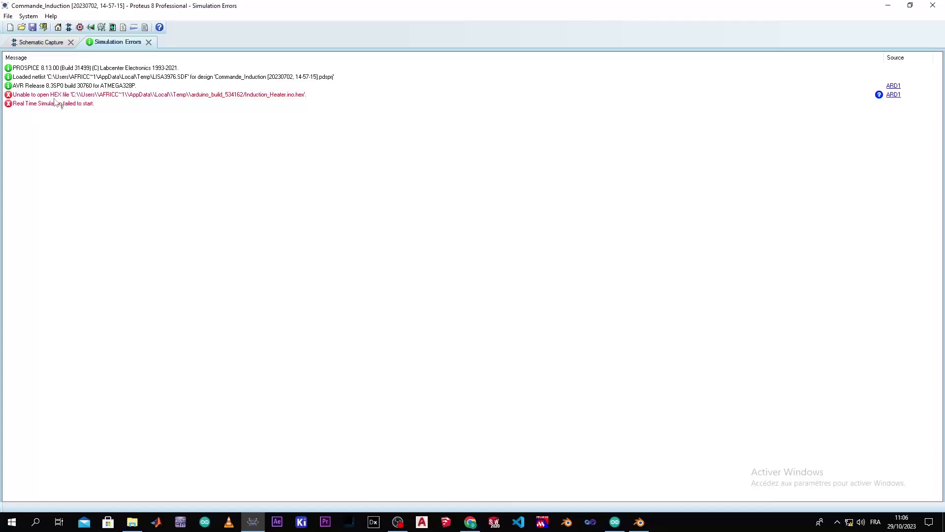
left_click(149, 42)
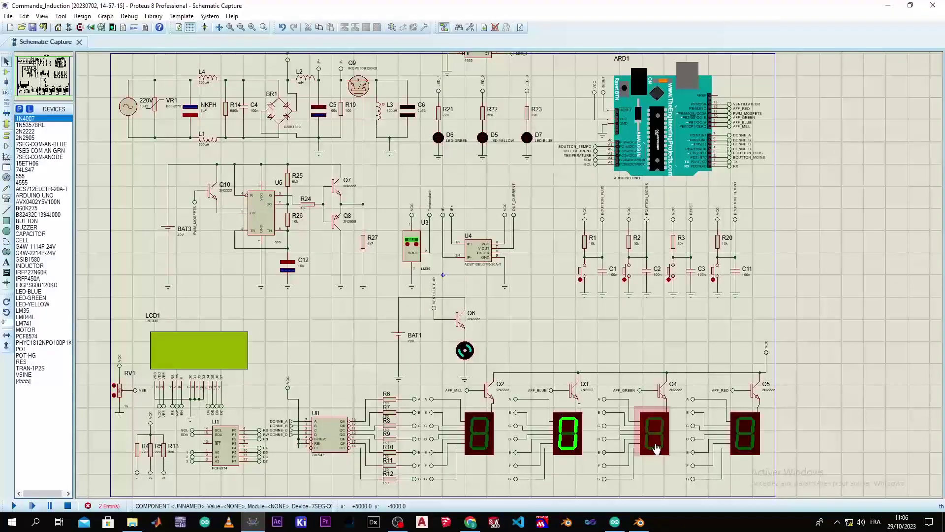
Switch to the Arduino IDE and examine the Induction_Heater sketch's pin constants and its current sensor offset and sensitivity declarations.
left_click(617, 522)
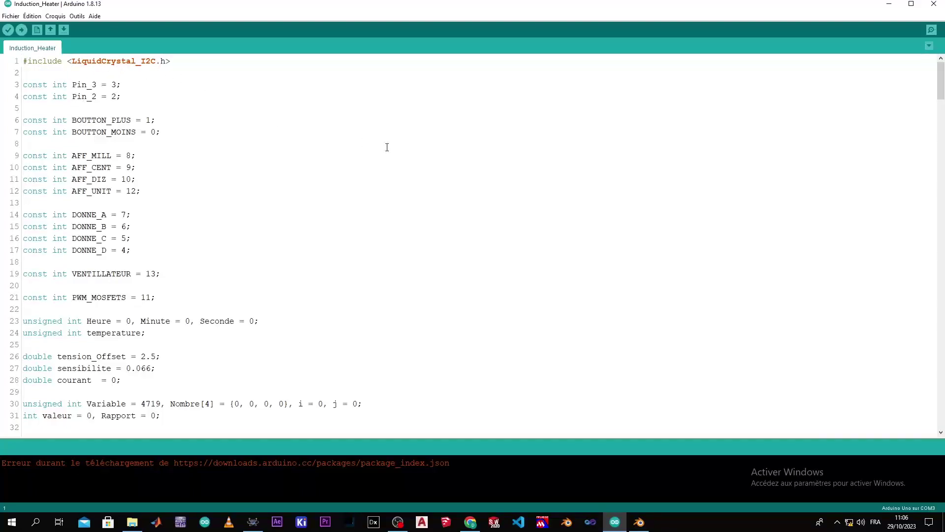
scroll(153, 153, "down", 5)
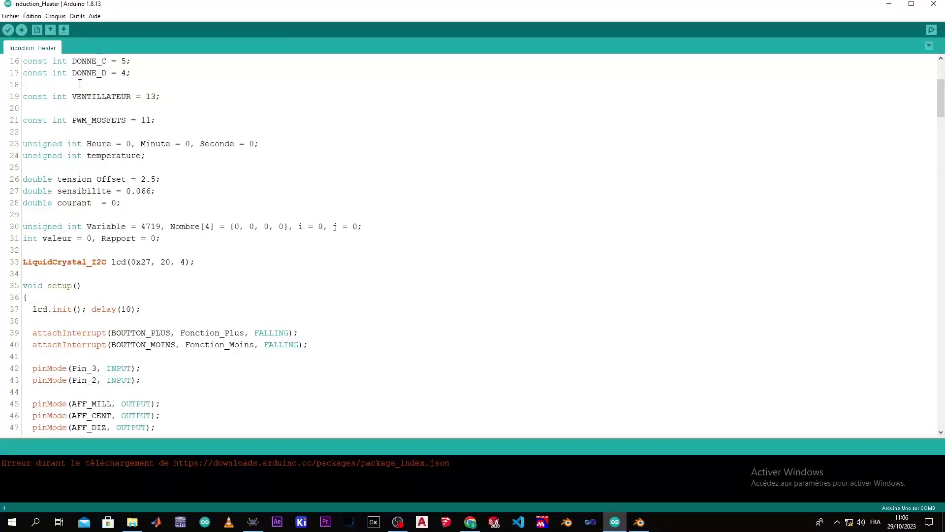
triple_click(108, 96)
double_click(99, 121)
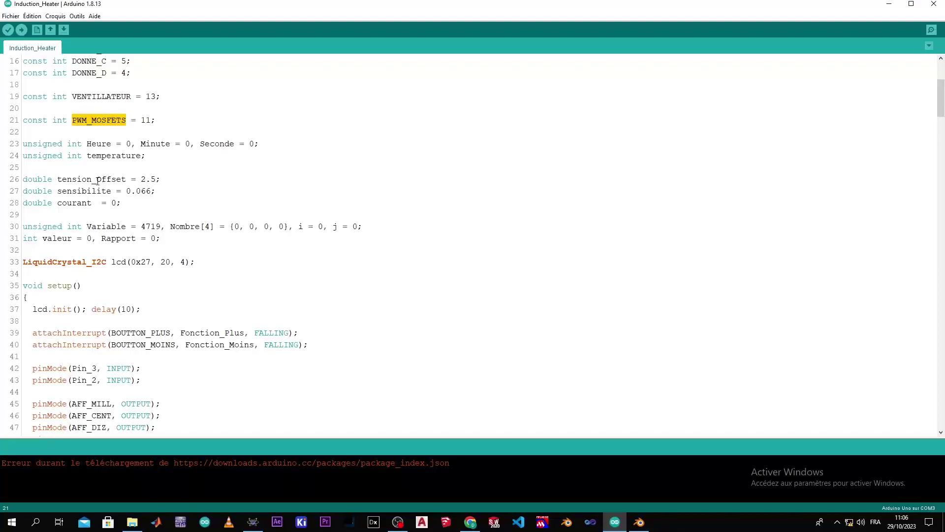
left_click(111, 191)
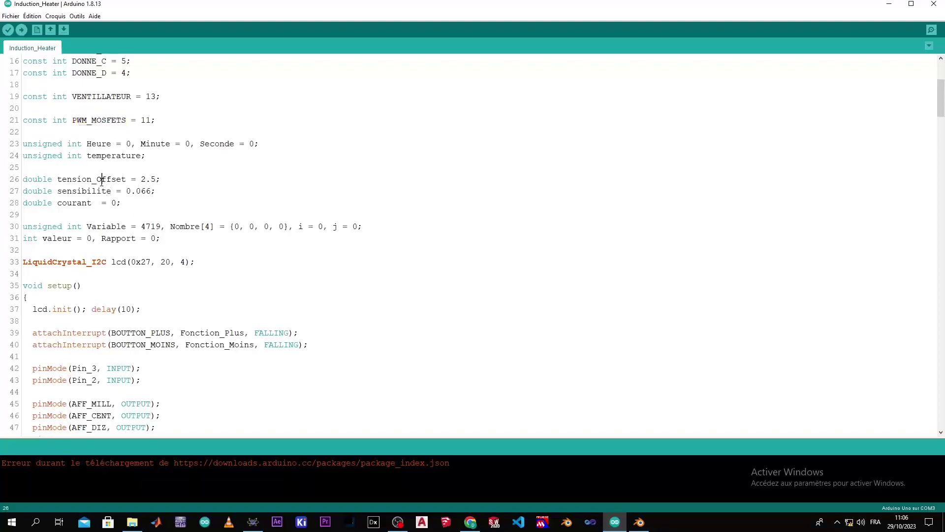
left_click(130, 212)
Examine the declarations of Variable, the Nombre array, the counters i and j, valeur and Rapport.
scroll(131, 188, "down", 2)
left_click(114, 157)
double_click(101, 158)
left_click(168, 155)
left_click(205, 155)
left_click(289, 155)
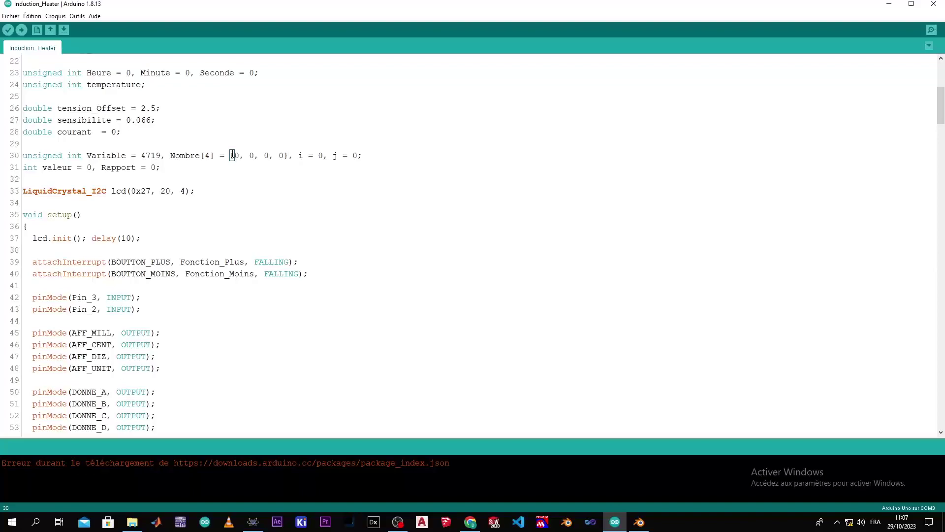
left_click(102, 167)
left_click(146, 167)
Examine the setup() function, covering the attachInterrupt calls for the plus and minus buttons and the pinMode assignments.
scroll(254, 164, "down", 8)
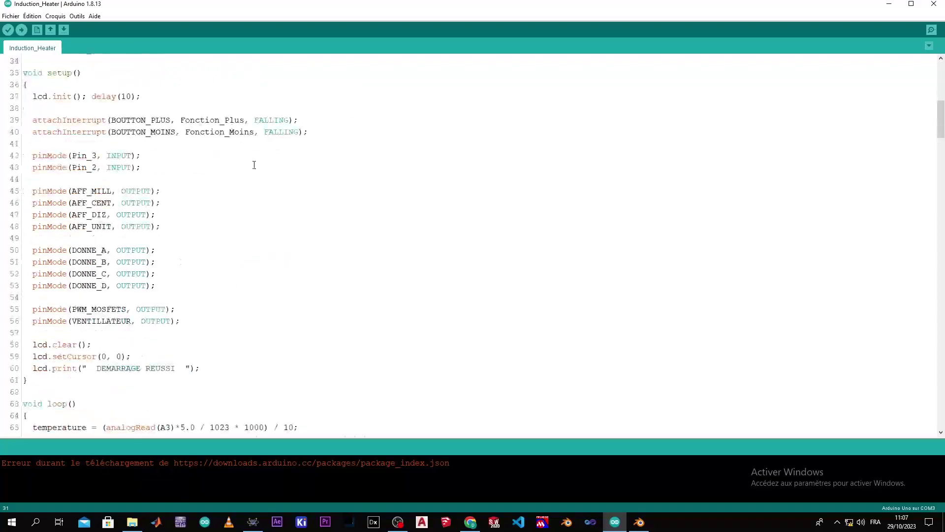
scroll(257, 166, "down", 6)
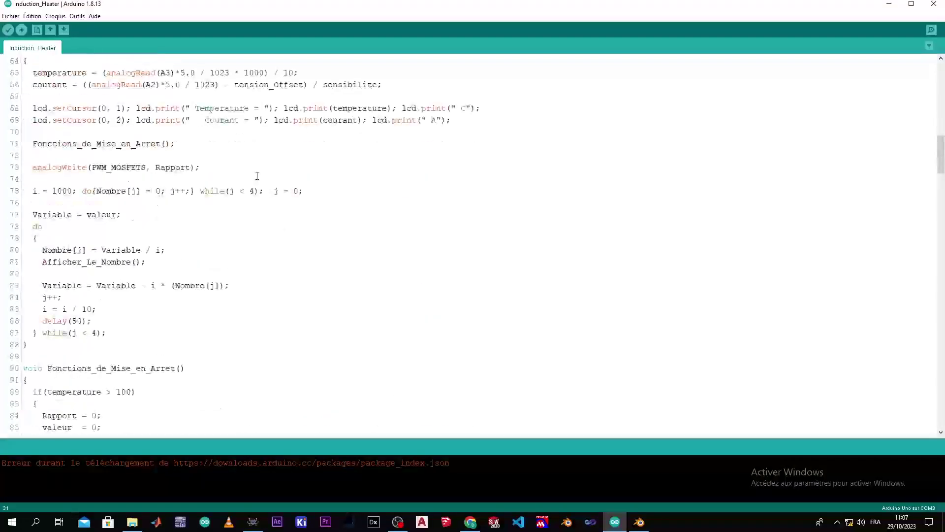
scroll(204, 205, "up", 1)
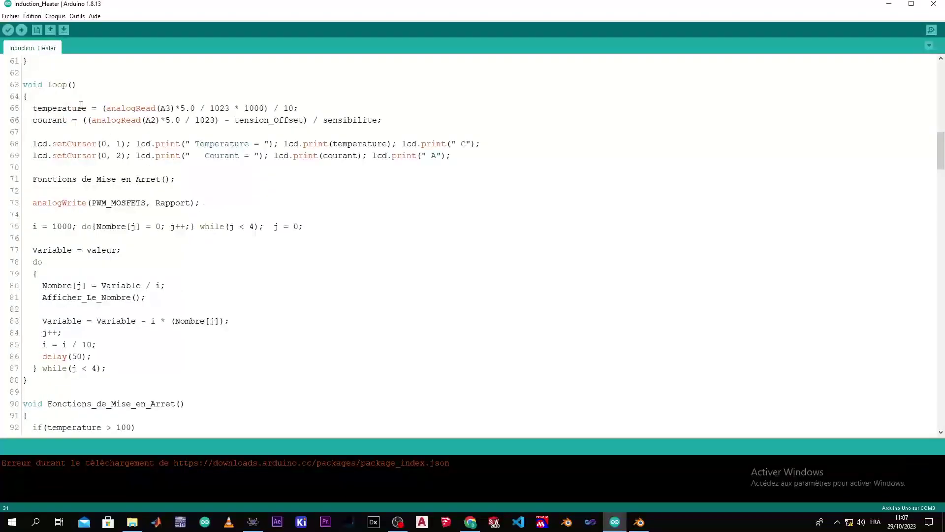
scroll(74, 98, "up", 1)
scroll(66, 94, "up", 6)
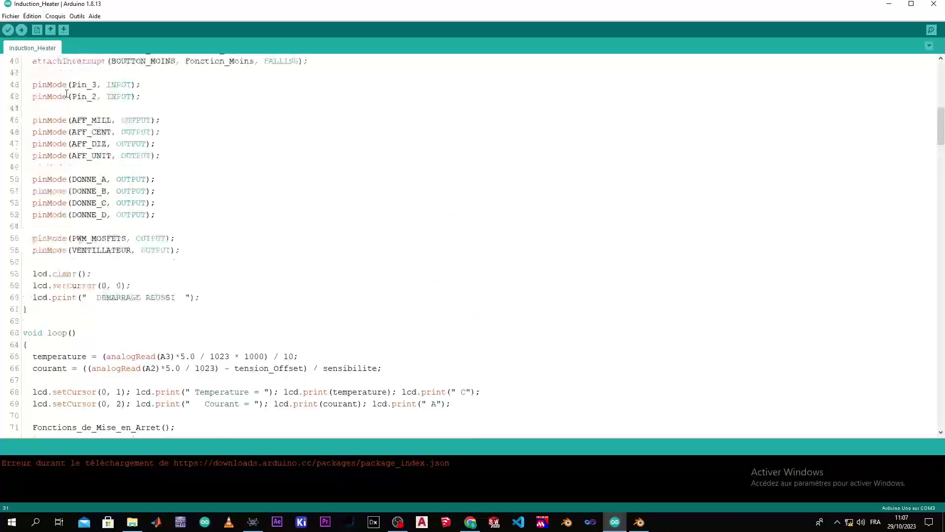
scroll(67, 93, "up", 2)
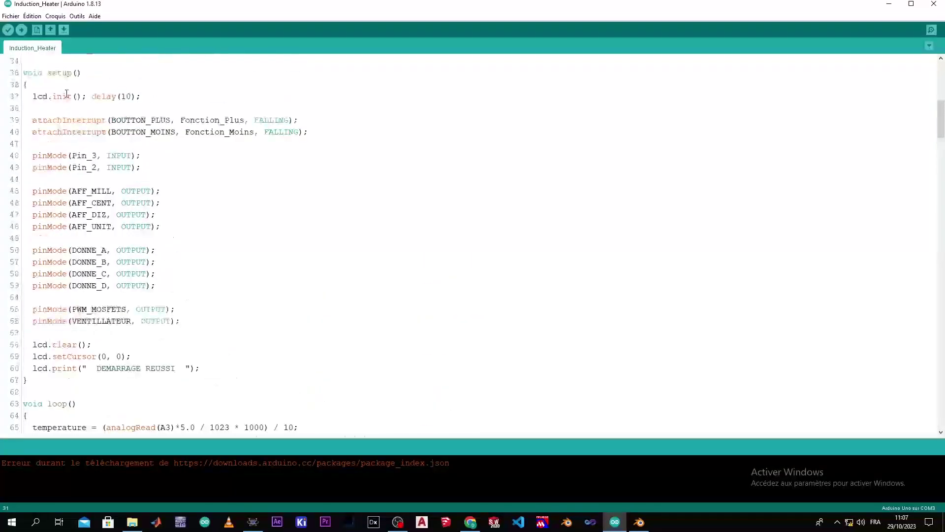
double_click(46, 130)
double_click(67, 119)
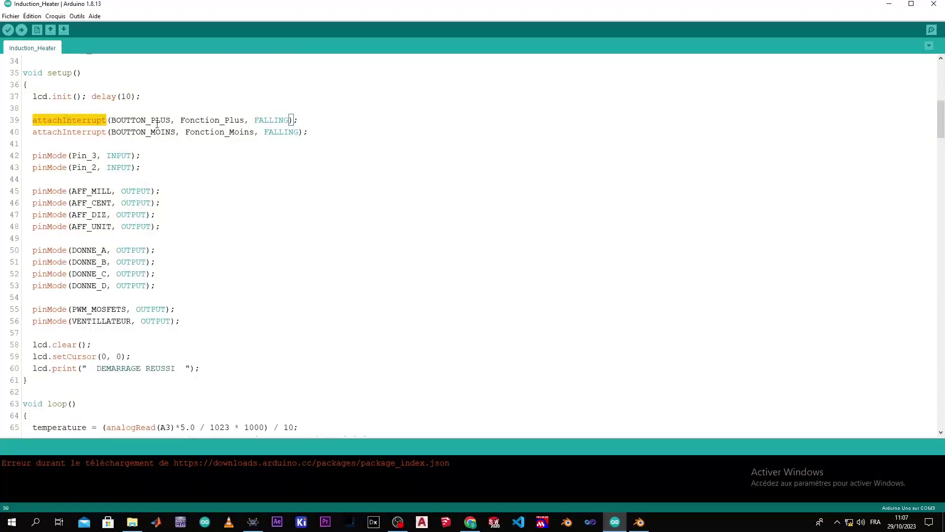
left_click(211, 131)
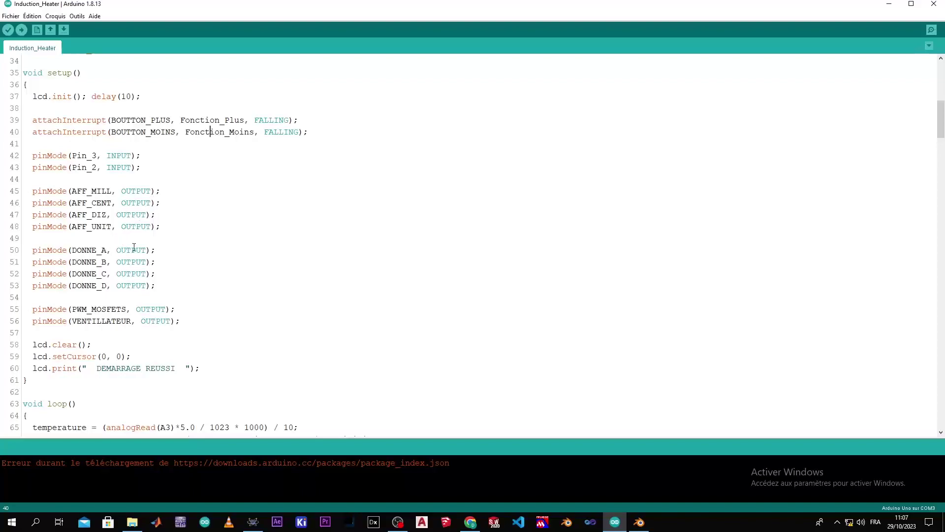
left_click(141, 321)
Examine the start of loop(), covering the temperature and current calculations and the LCD print lines.
scroll(178, 314, "down", 4)
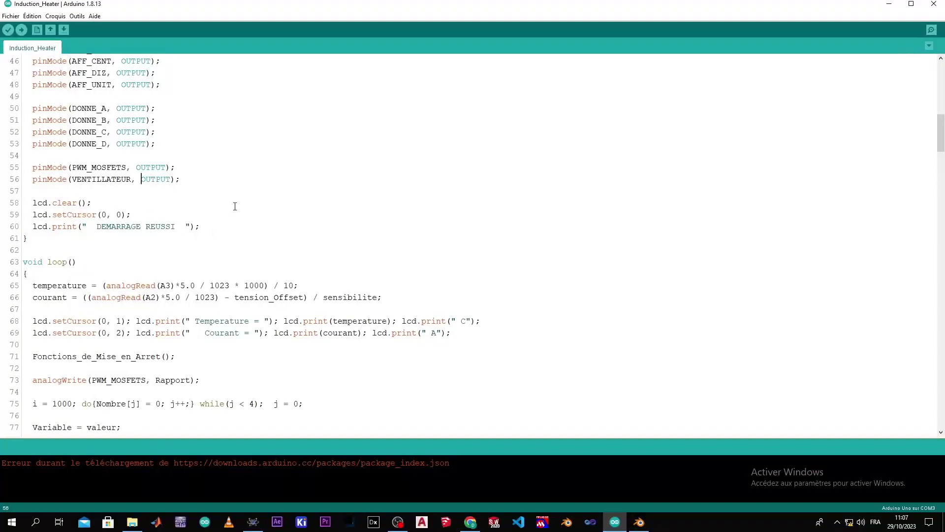
scroll(234, 206, "down", 2)
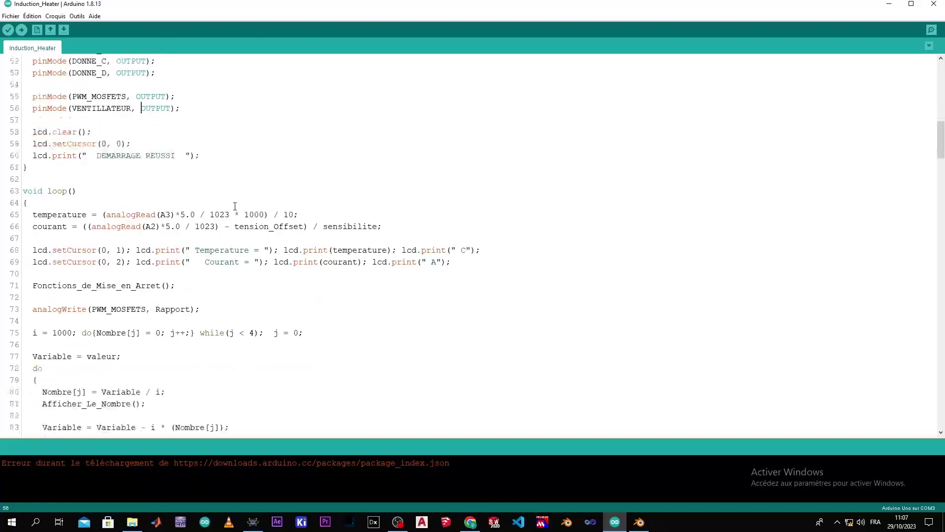
left_click(176, 214)
scroll(123, 221, "down", 2)
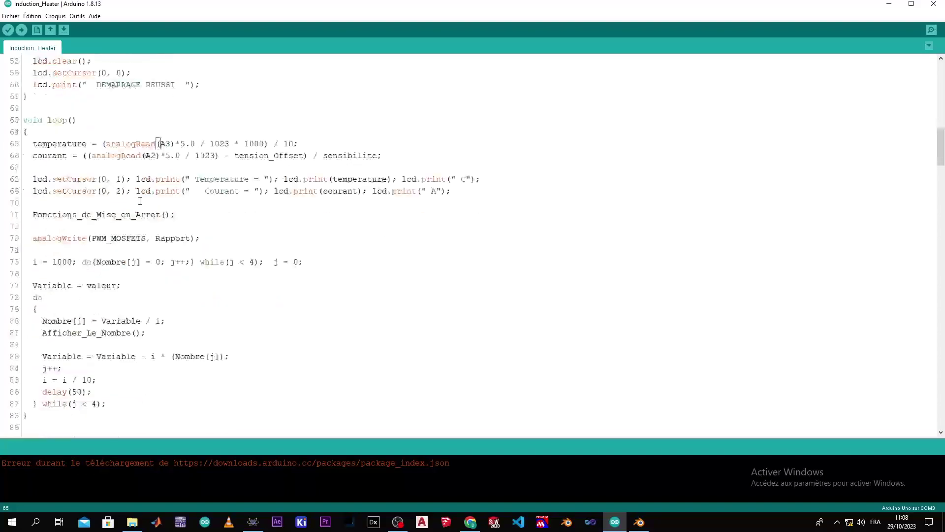
left_click(70, 155)
triple_click(70, 155)
left_click(131, 191)
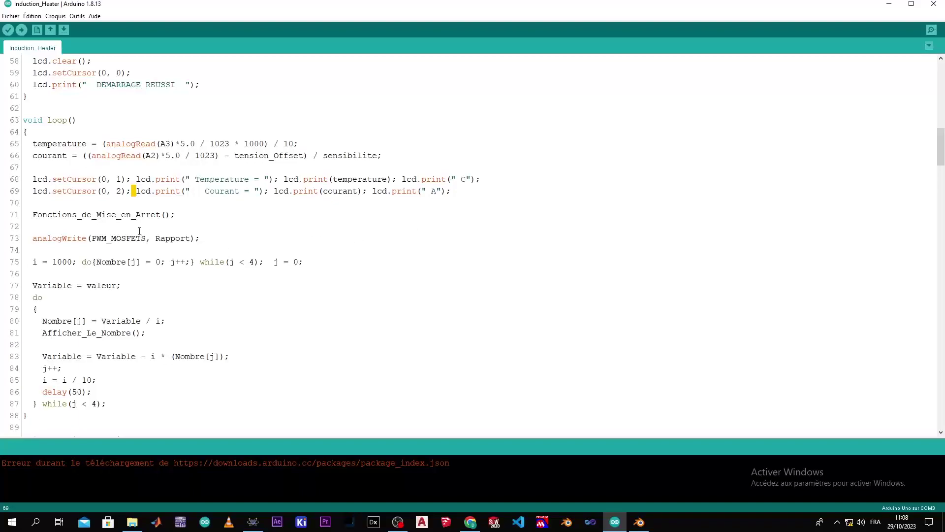
Examine the Fonctions_de_Mise_en_Arret call and its definition, including the over-temperature condition.
double_click(65, 215)
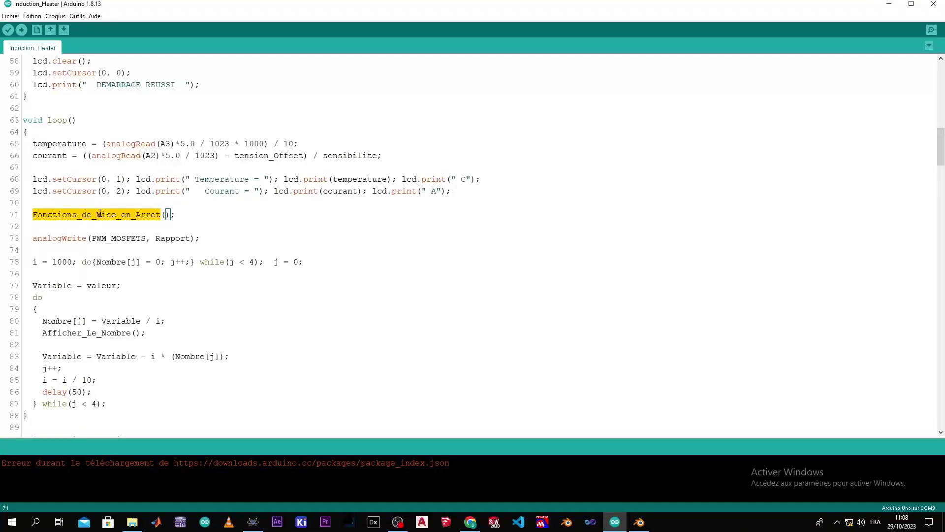
scroll(158, 190, "down", 1)
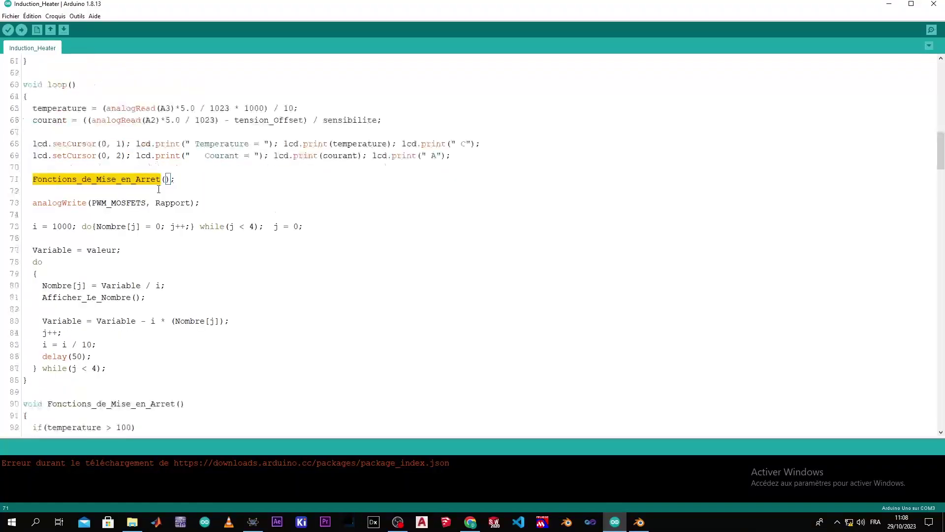
scroll(159, 190, "down", 4)
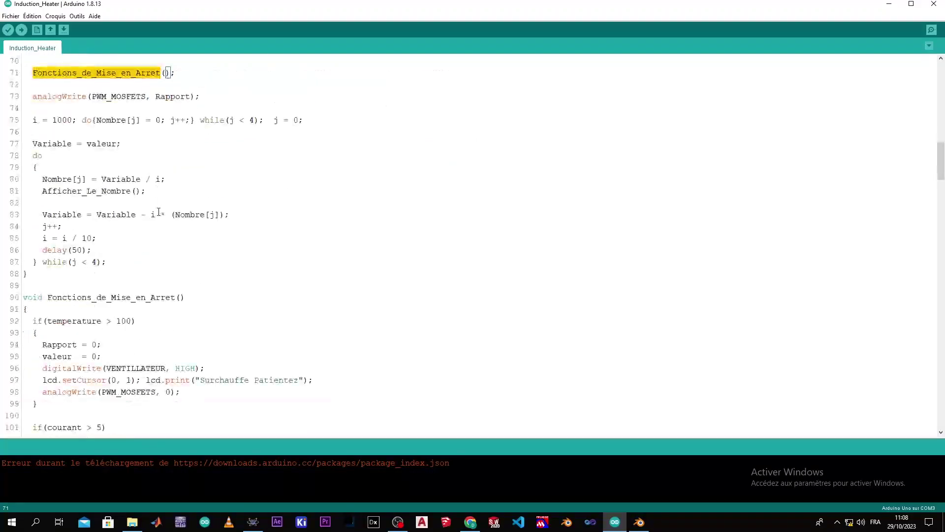
left_click(127, 262)
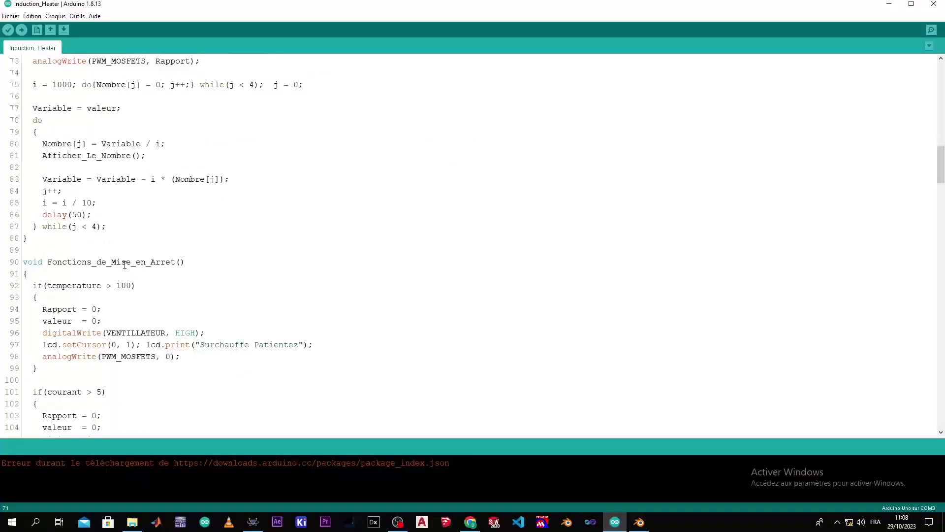
triple_click(101, 286)
scroll(104, 288, "down", 1)
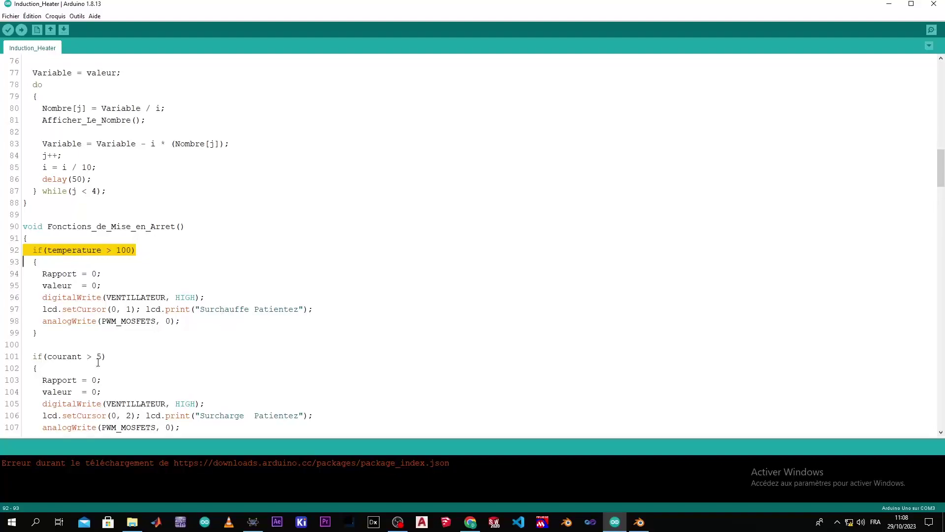
scroll(98, 362, "down", 1)
Set the current limit in the if(courant) condition of Fonctions_de_Mise_en_Arret to 8.
double_click(68, 320)
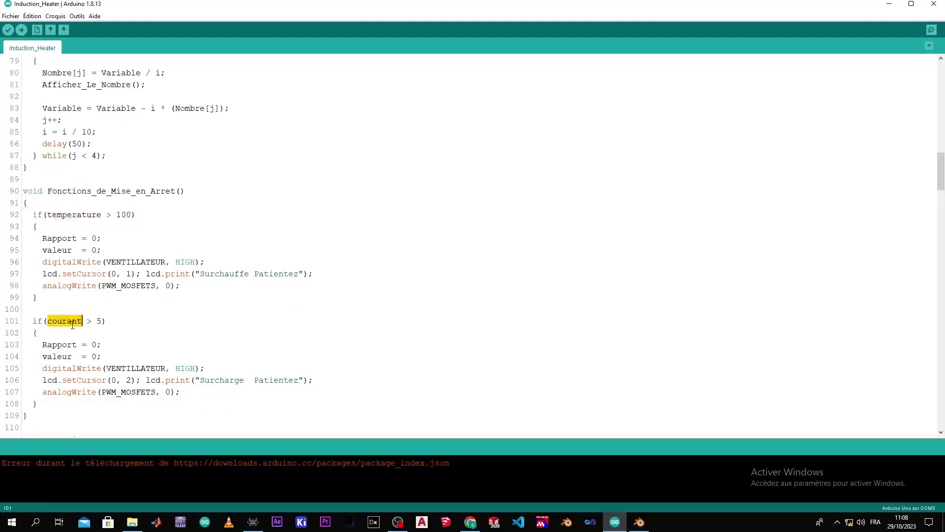
left_click(101, 322)
key("BackSpace")
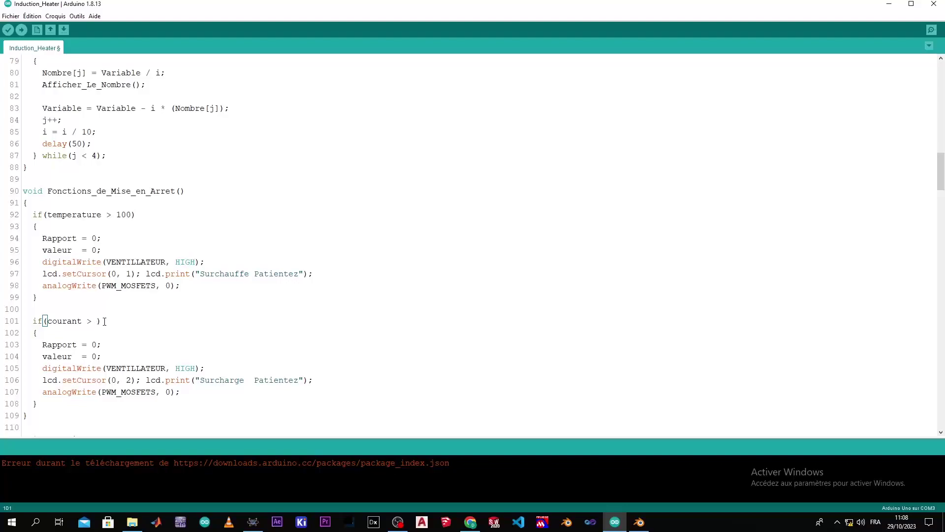
type("8")
left_click(143, 331)
Examine the Rapport assignments in both shutdown conditions and the analogWrite call for PWM_MOSFETS in loop().
left_click(86, 215)
double_click(63, 240)
double_click(72, 343)
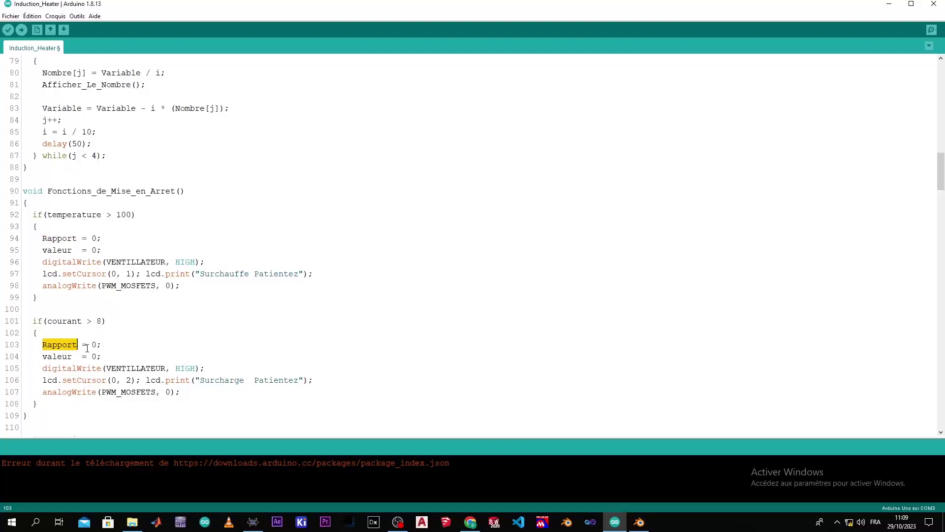
scroll(113, 308, "up", 3)
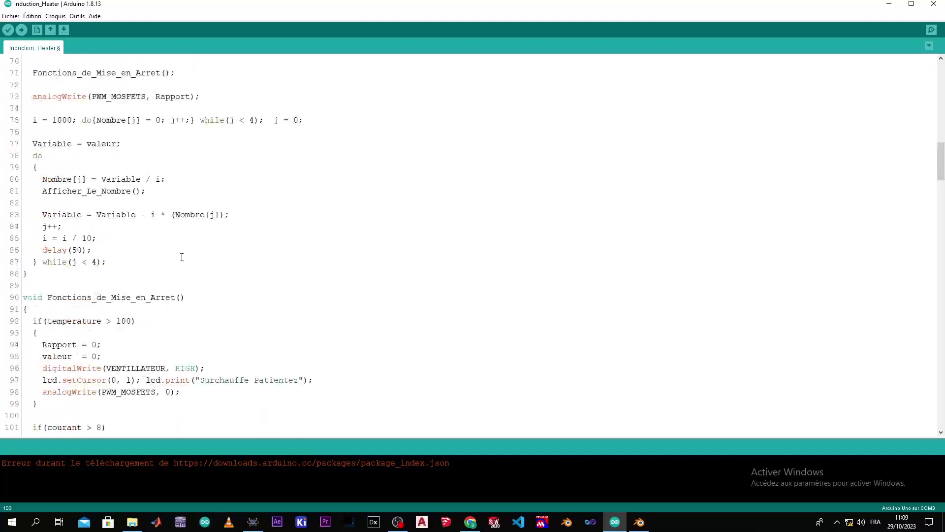
scroll(181, 257, "up", 2)
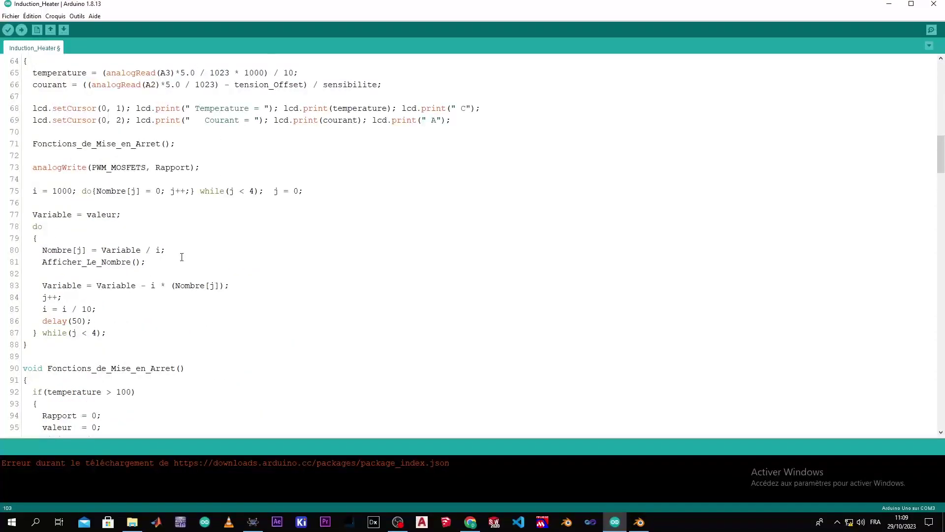
scroll(181, 256, "up", 1)
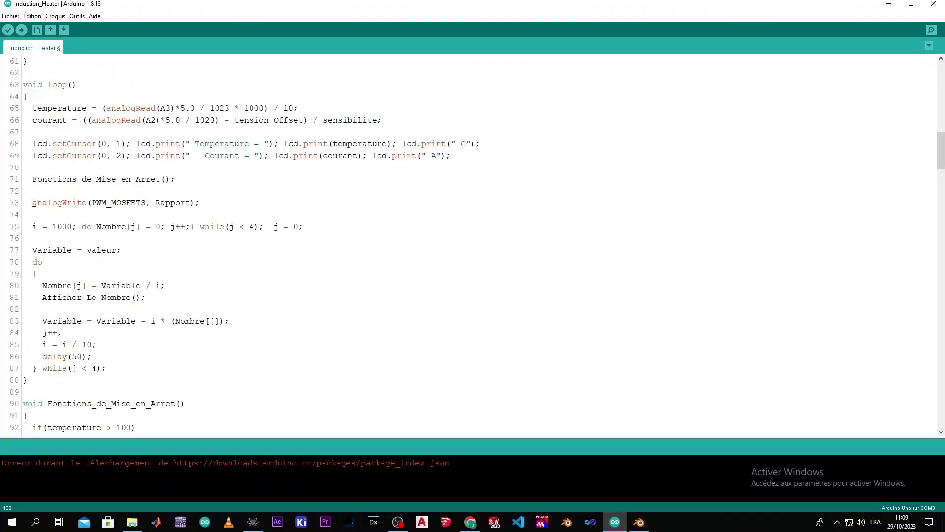
left_click(204, 180)
scroll(155, 197, "down", 3)
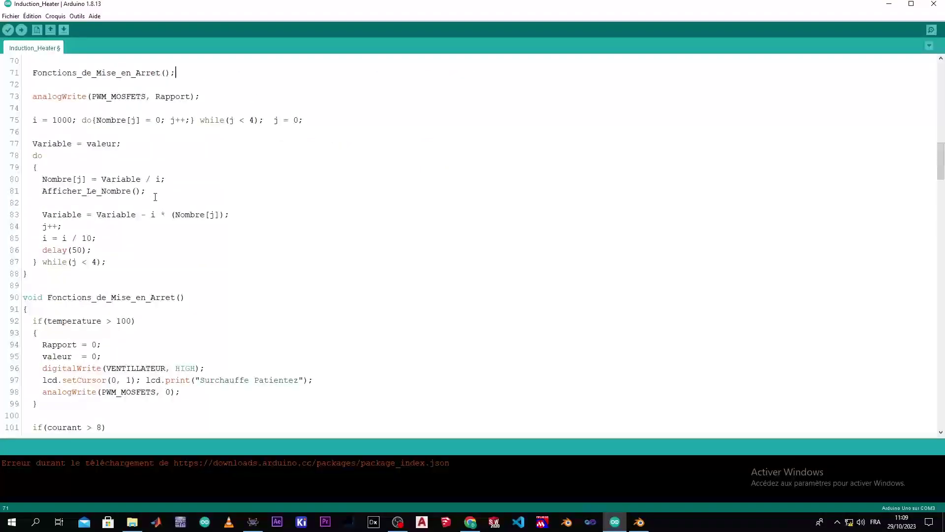
Examine the digit-extraction code in loop(), from the i = 1000 line through the do-while block, and its Afficher_Le_Nombre call.
scroll(155, 197, "up", 2)
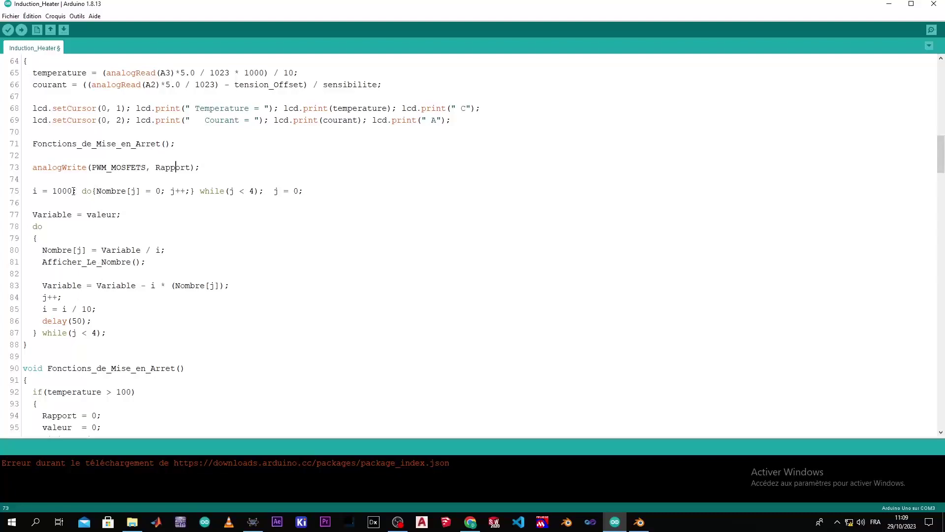
left_click_drag(35, 190, 138, 332)
left_click(212, 310)
left_click_drag(940, 154, 904, 159)
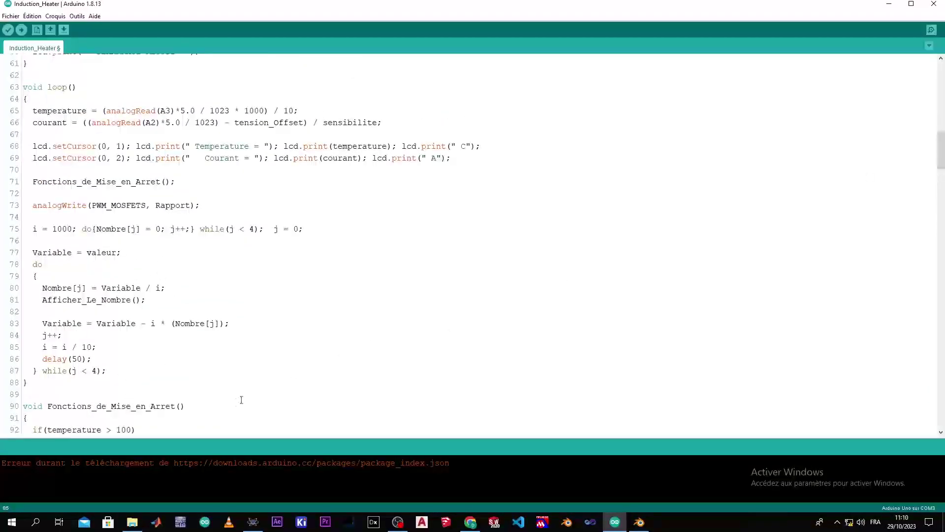
double_click(116, 300)
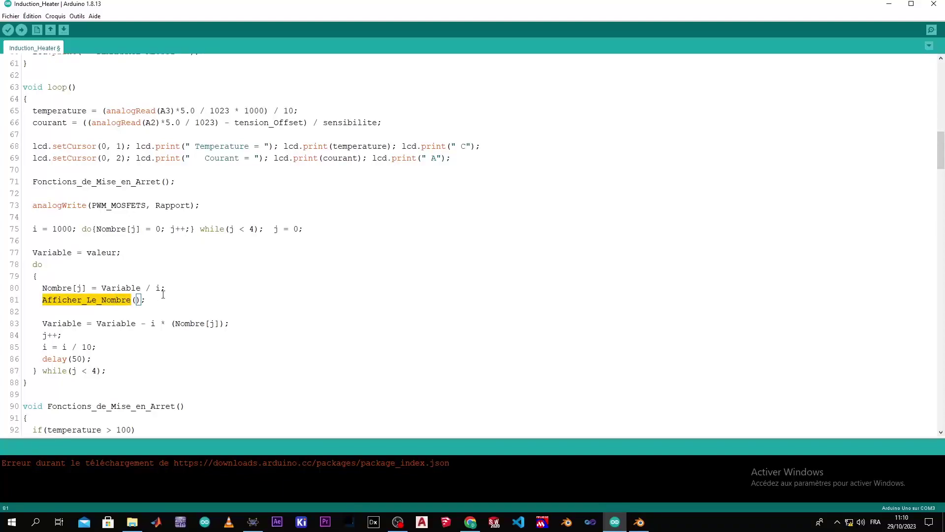
scroll(164, 294, "down", 2)
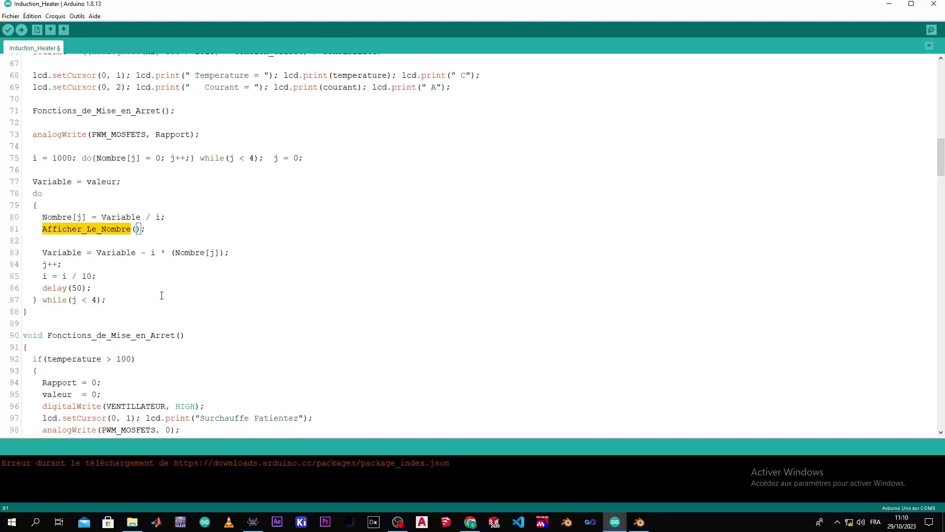
Examine the shutdown conditions in Fonctions_de_Mise_en_Arret and the Rapport and valeur increments in Fonction_Plus.
scroll(157, 303, "down", 2)
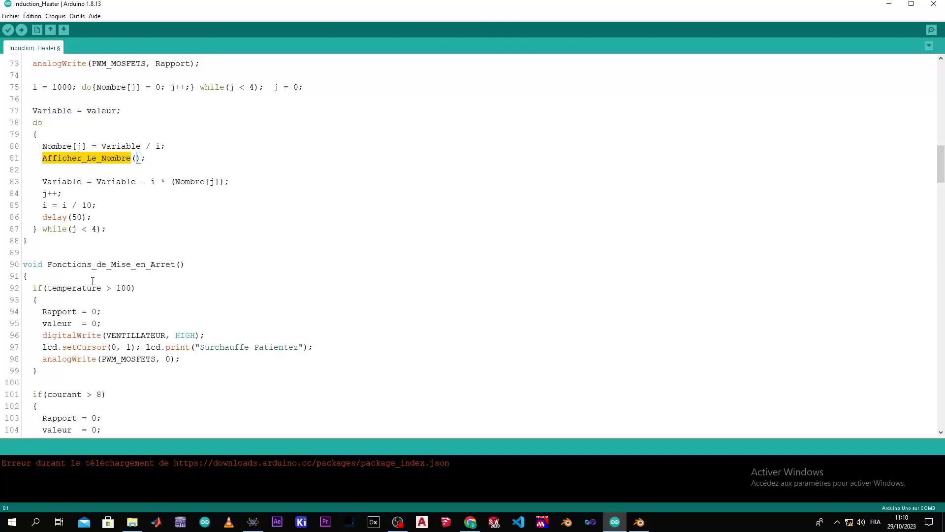
scroll(94, 266, "down", 6)
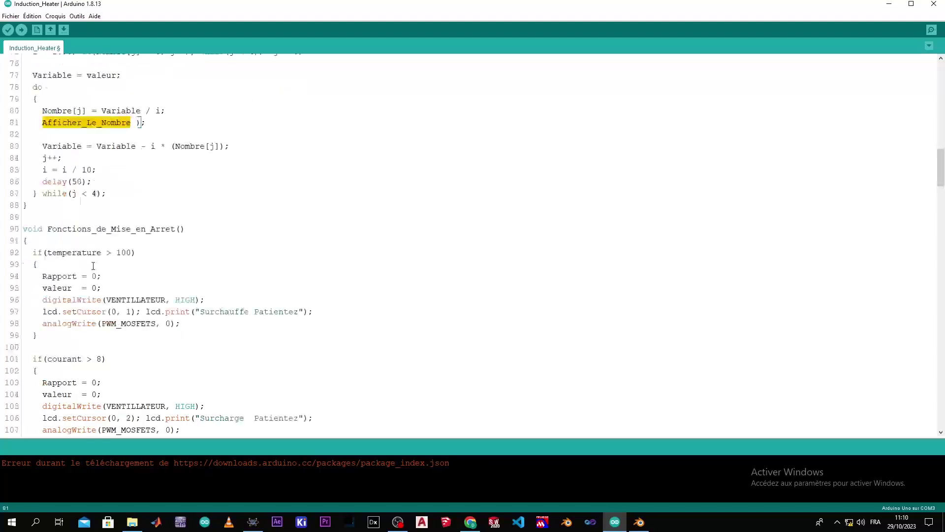
left_click(61, 302)
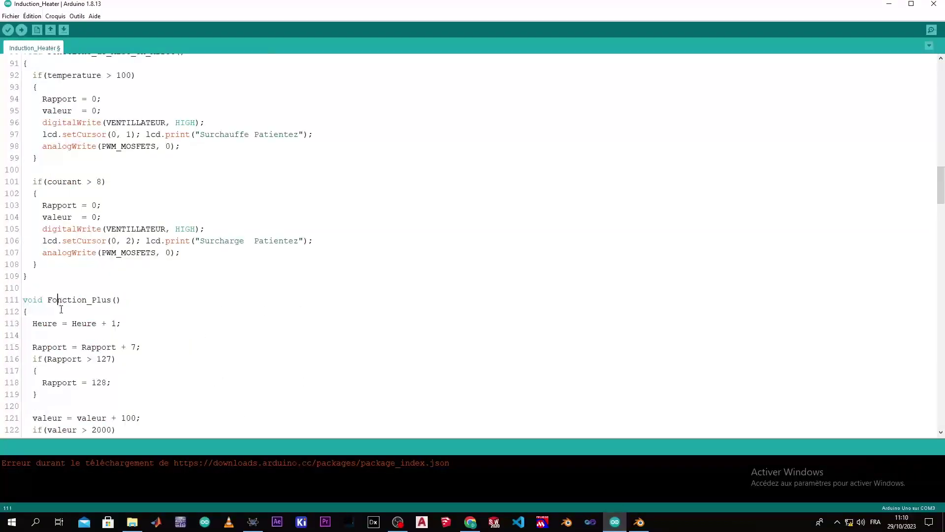
scroll(91, 342, "down", 3)
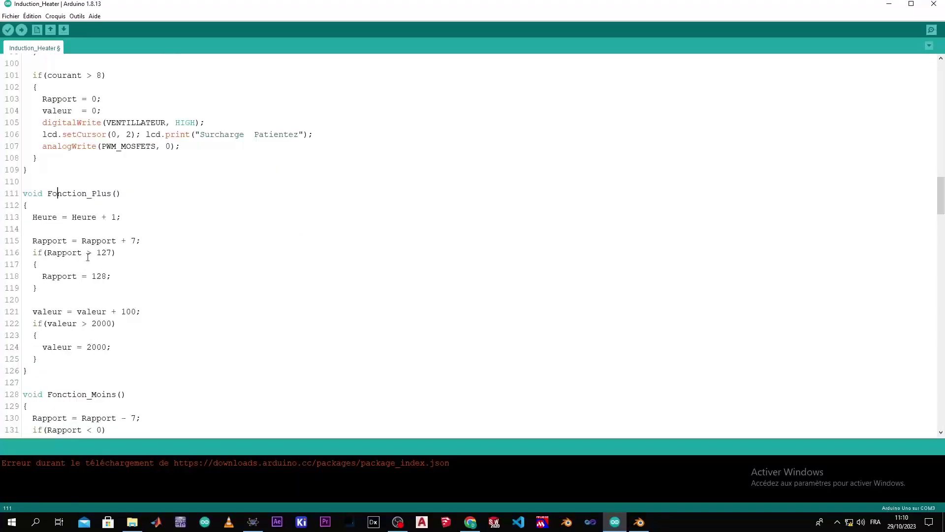
left_click(136, 241)
left_click(67, 311)
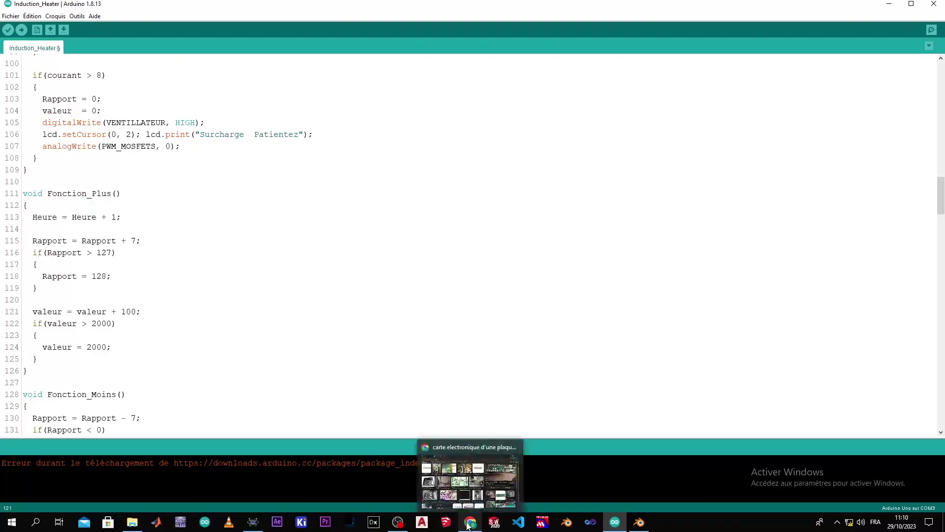
Switch to Proteus to examine transistor Q9 in the power stage and return to the Arduino sketch.
left_click(260, 525)
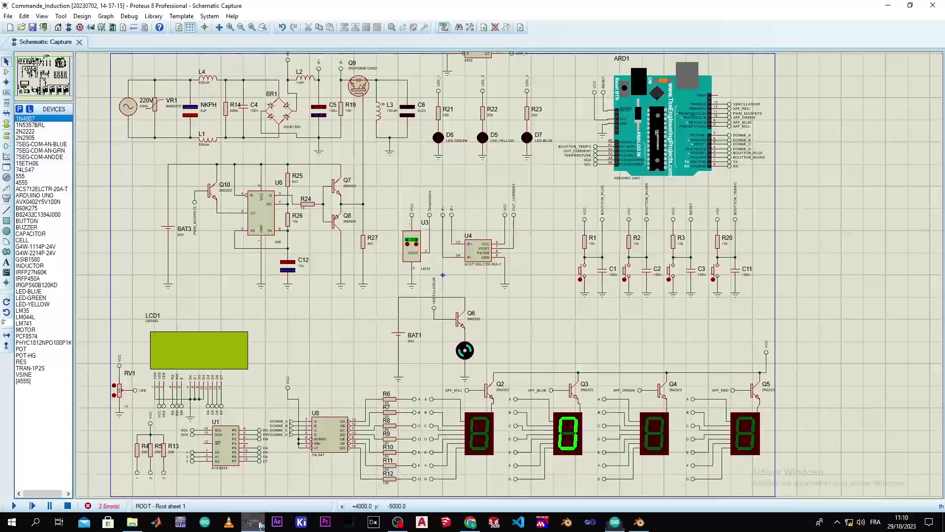
left_click(361, 92)
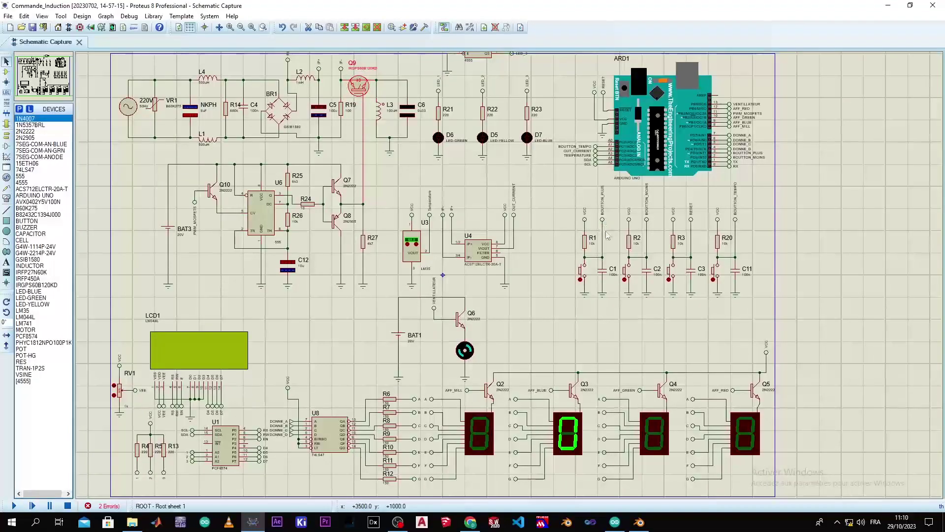
left_click(613, 523)
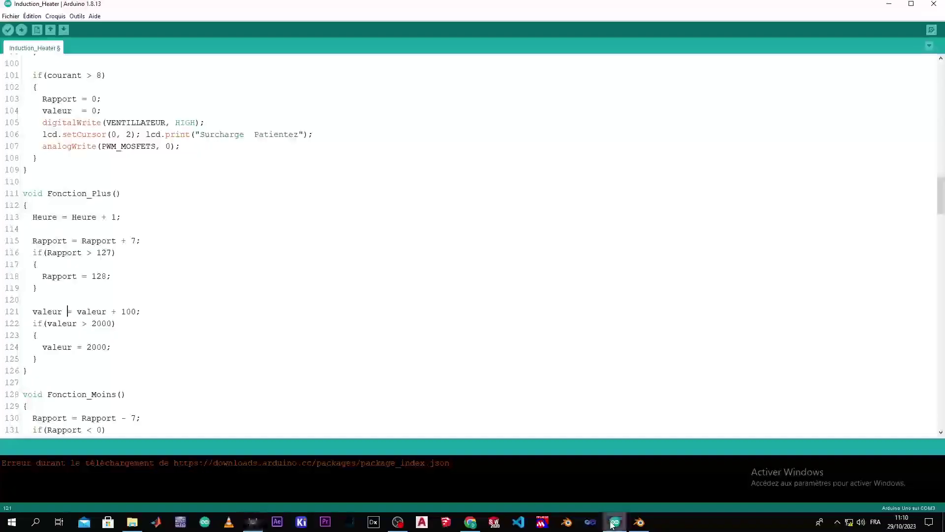
Examine the 2000 limit applied to valeur in Fonction_Plus.
scroll(245, 279, "up", 3)
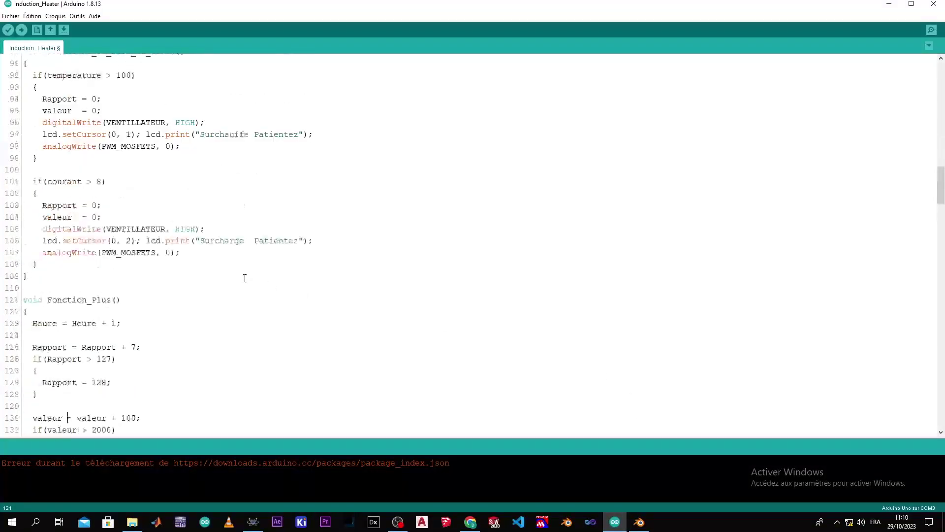
scroll(245, 279, "up", 4)
scroll(231, 278, "down", 4)
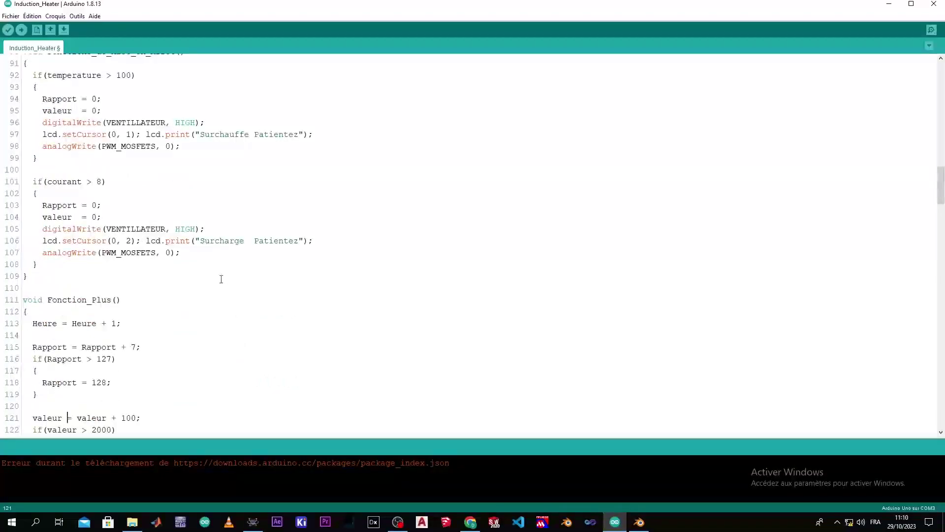
scroll(221, 278, "down", 5)
double_click(101, 255)
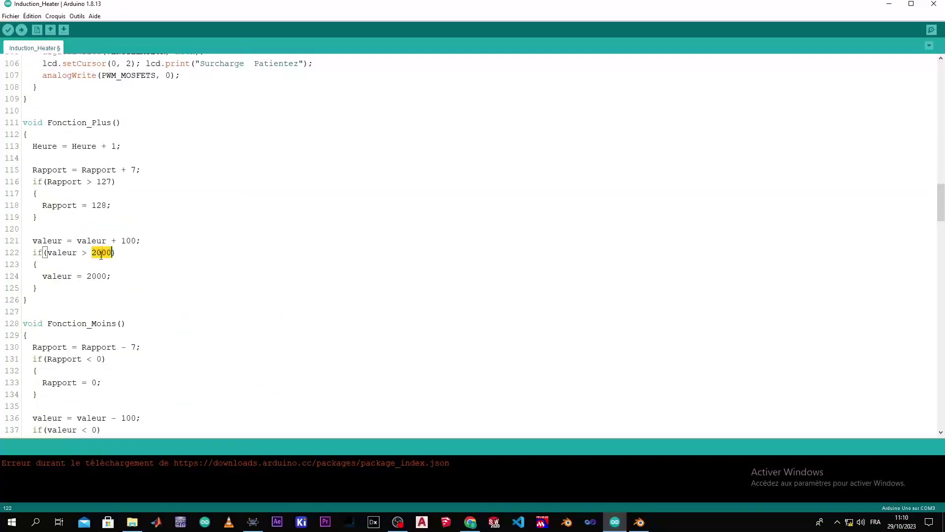
left_click(203, 244)
Compile the Induction_Heater sketch and enlarge the output console to show the path of the generated hex file.
left_click(8, 30)
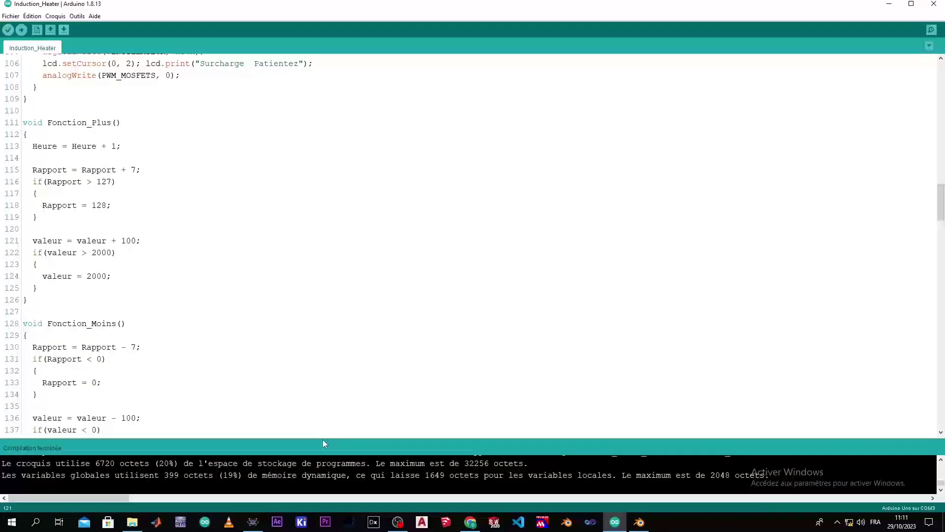
left_click_drag(323, 439, 382, 285)
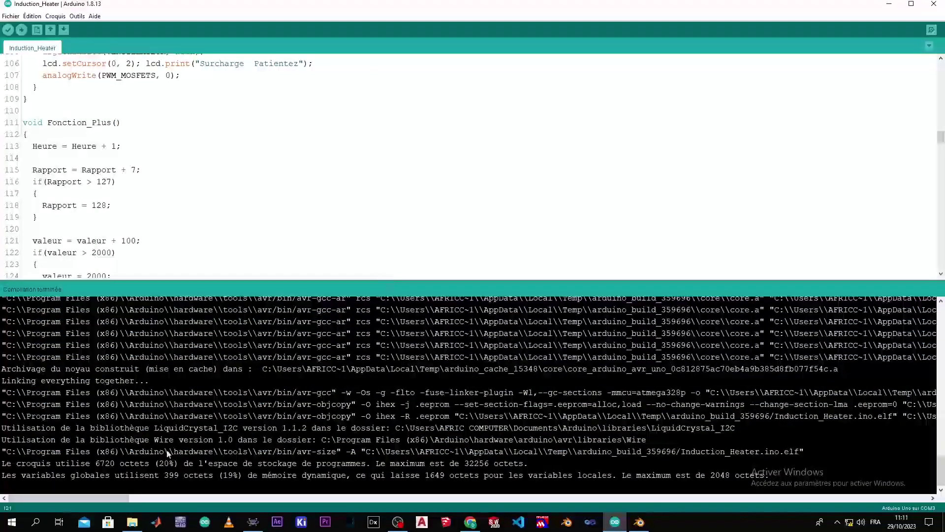
left_click_drag(46, 498, 141, 505)
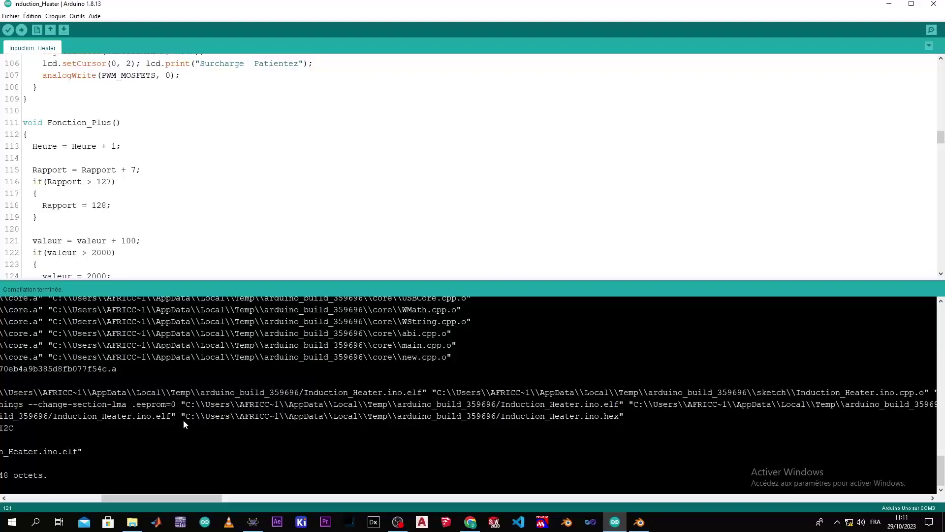
Select and copy the full quoted path ending in Induction_Heater.ino.hex from the compilation output.
key("shift+Right")
key("shift+Right")
key("shift+Right")
key("shift+Right")
key("shift+Right")
key("shift+Right")
key("shift+Right")
key("shift+Right")
key("shift+Right")
key("shift+Right")
key("shift+Right")
key("shift+Right")
key("shift+Right")
key("shift+Right")
key("shift+Right")
key("shift+Right")
key("shift+Right")
key("shift+Right")
key("shift+Right")
key("shift+Right")
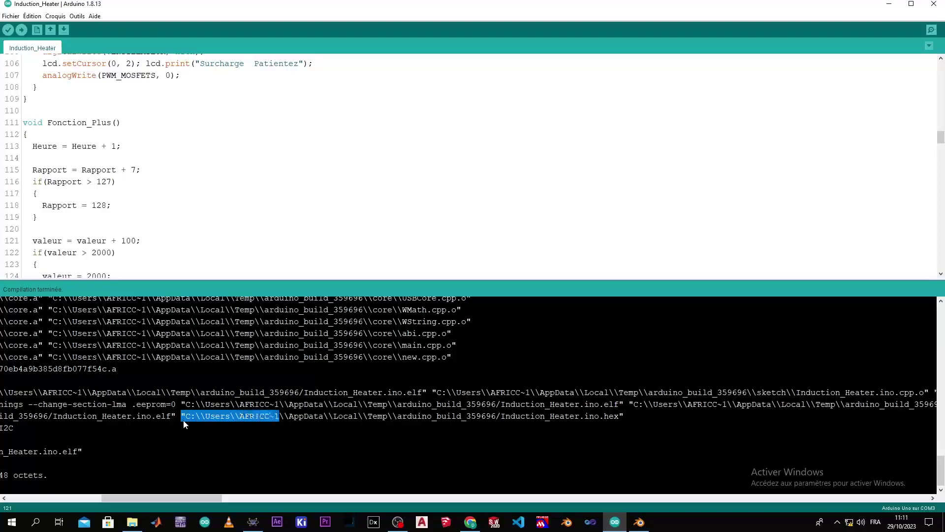
key("shift+Right")
key("shift+Right")
key("shift+Right")
key("shift+Right")
key("shift+Right")
key("shift+Right")
key("shift+Right")
key("shift+Right")
key("shift+Right")
key("shift+Right")
key("shift+Right")
key("shift+Right")
key("shift+Right")
key("shift+Right")
key("shift+Right")
key("shift+Right")
key("shift+Right")
key("shift+Right")
key("shift+Right")
key("shift+Right")
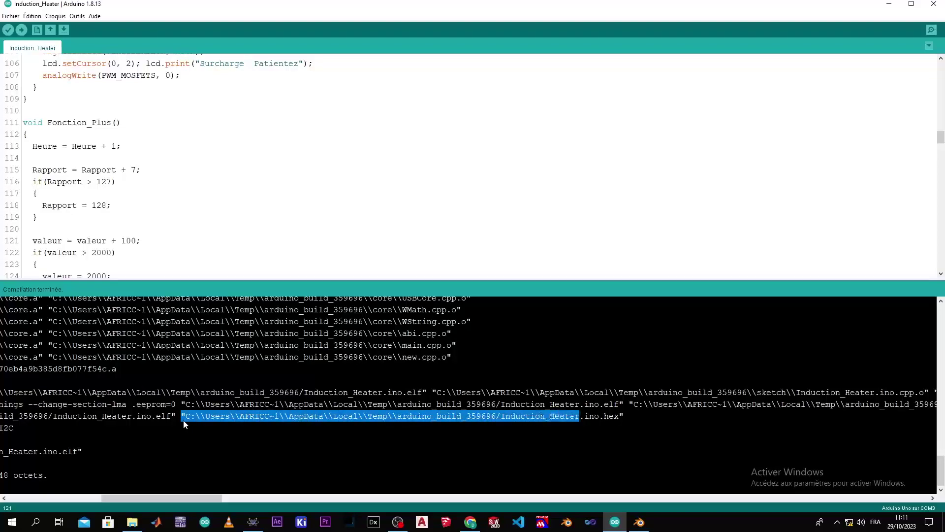
key("shift+Right")
key("shift+Right")
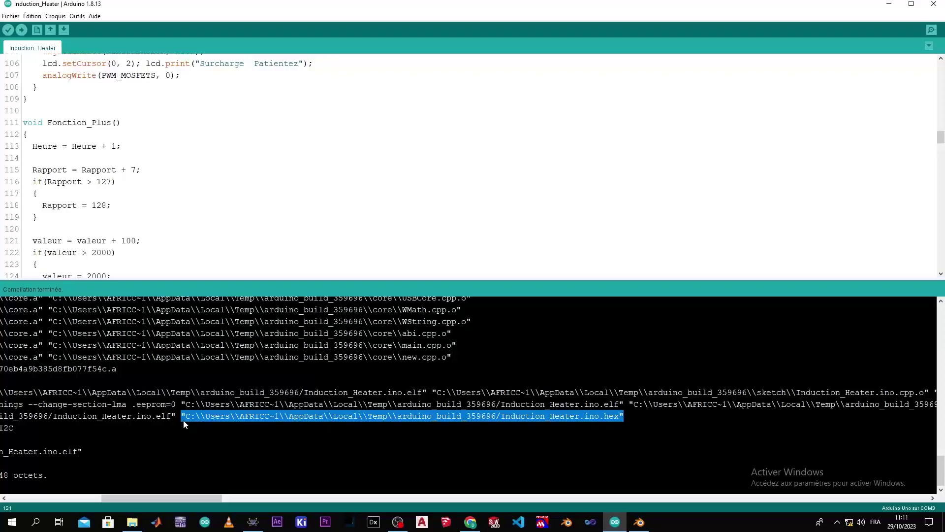
Switch to Proteus and replace the Program File of Arduino ARD1 with the copied Induction_Heater.ino.hex path.
left_click(252, 522)
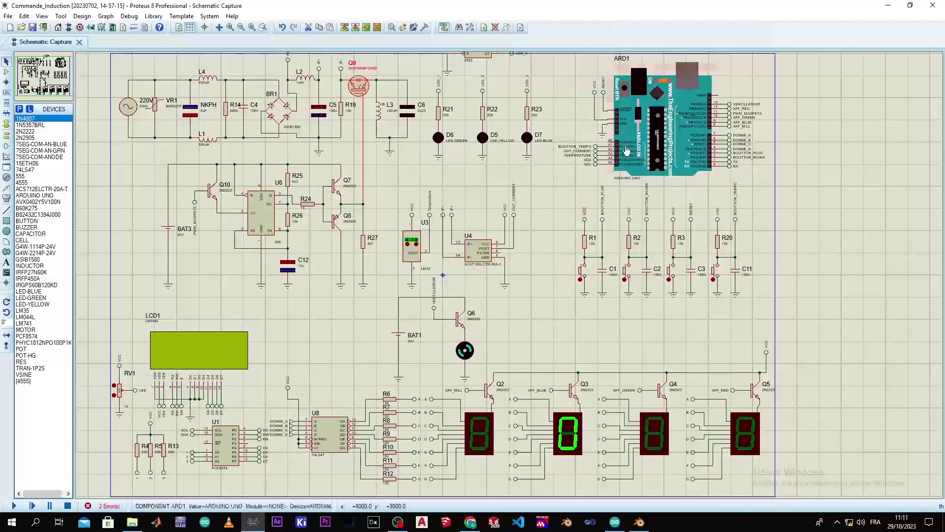
double_click(660, 123)
double_click(500, 166)
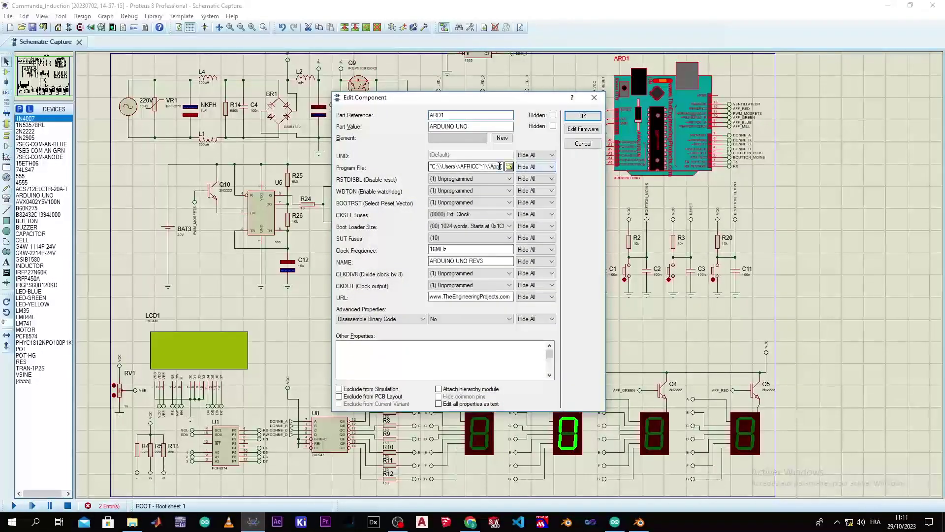
key("ctrl+v")
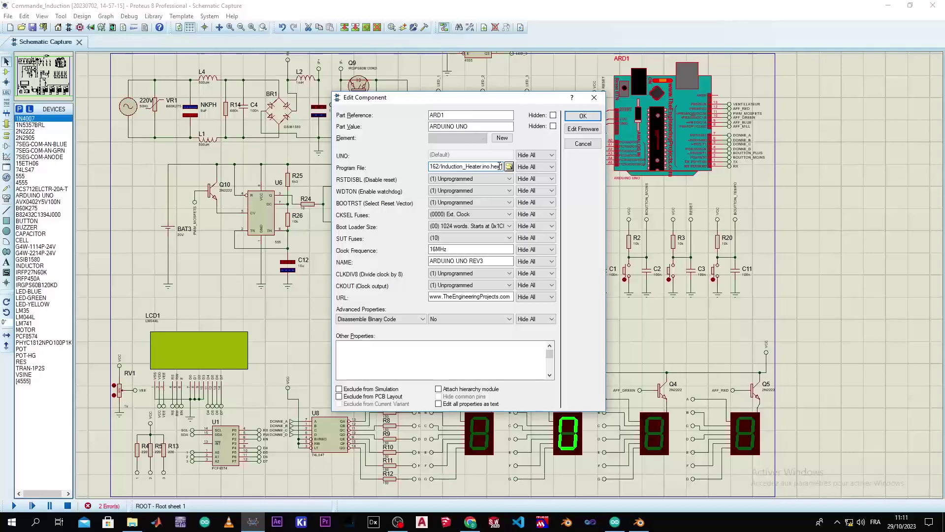
double_click(500, 166)
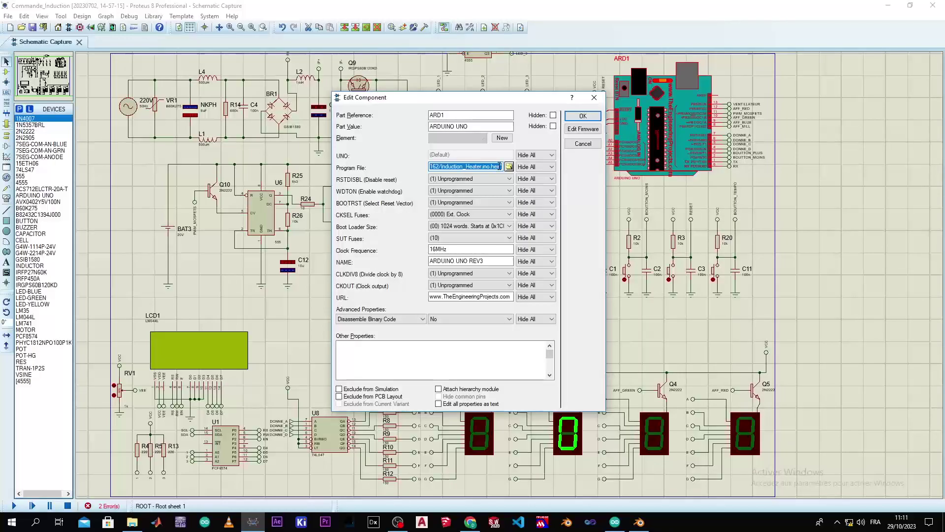
key("BackSpace")
key("ctrl+v")
key("Return")
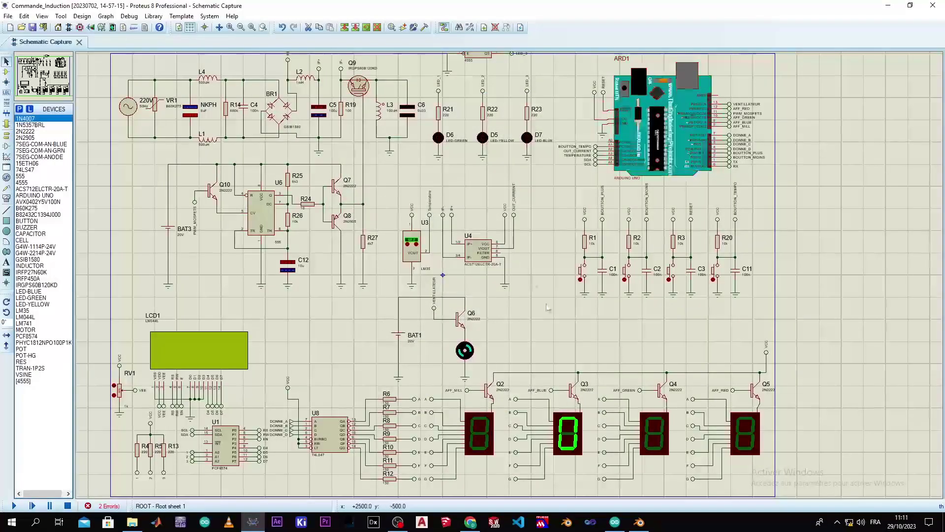
Start the simulation and look over the power stage from the 220V source through bridge BR1 to transistor Q9.
left_click(13, 505)
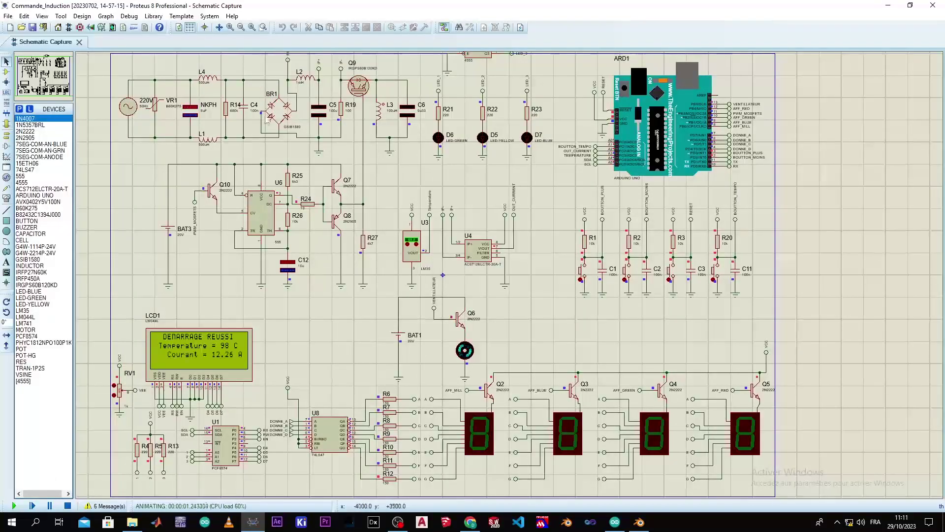
scroll(228, 99, "up", 3)
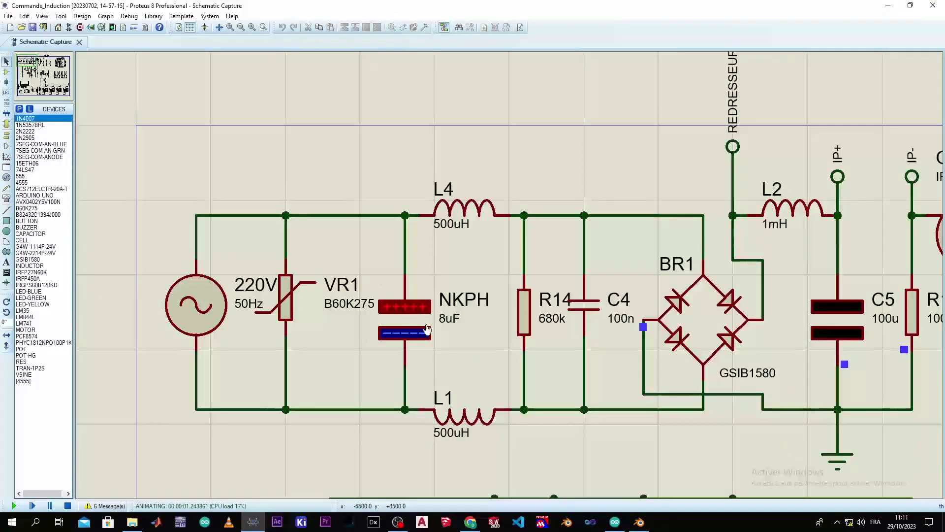
scroll(598, 337, "down", 4)
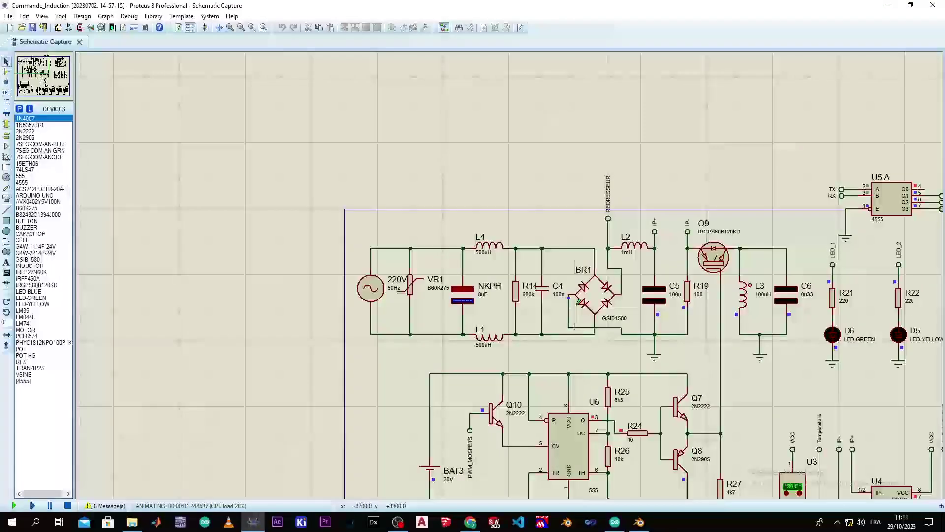
scroll(509, 274, "up", 3)
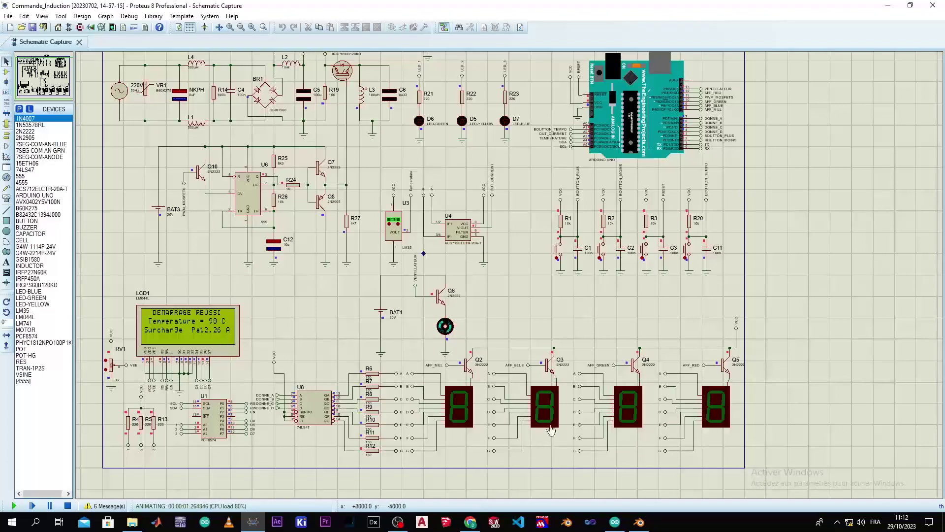
Examine the four seven-segment displays, the 74LS47 decoder, the LCD messages and the fan circuit in the running simulation.
scroll(555, 429, "up", 2)
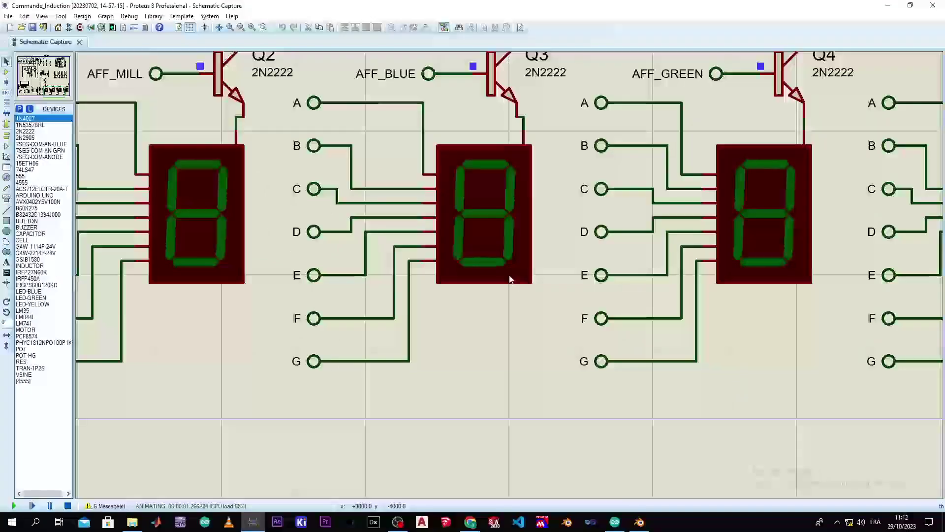
scroll(509, 276, "down", 2)
scroll(510, 278, "up", 2)
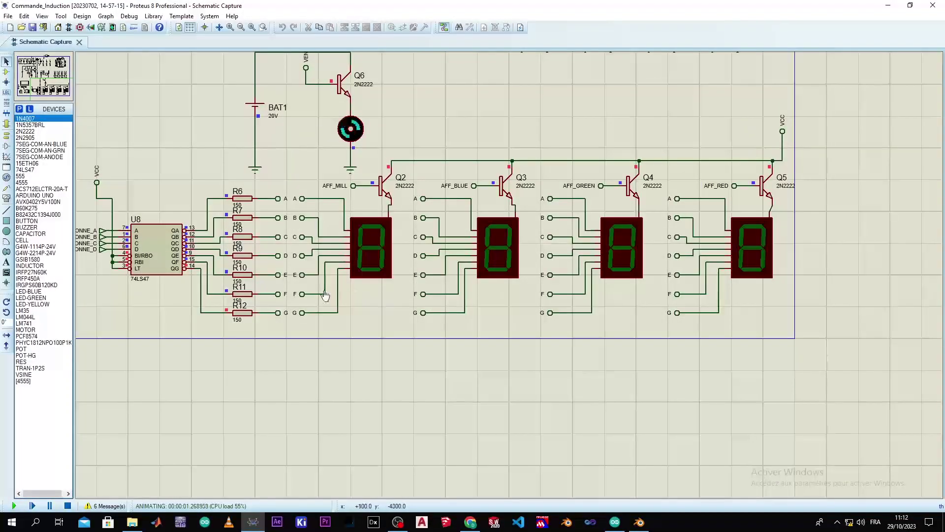
scroll(294, 264, "down", 2)
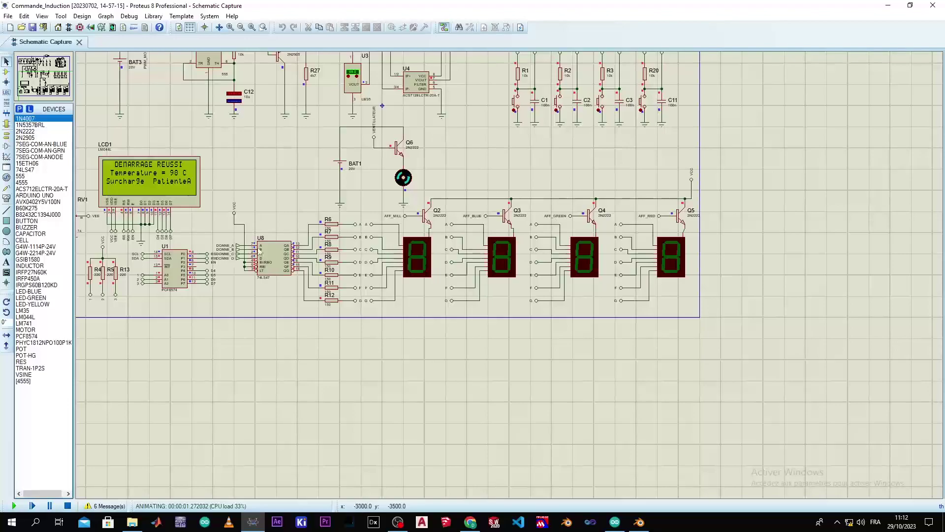
scroll(290, 256, "up", 2)
scroll(508, 274, "down", 2)
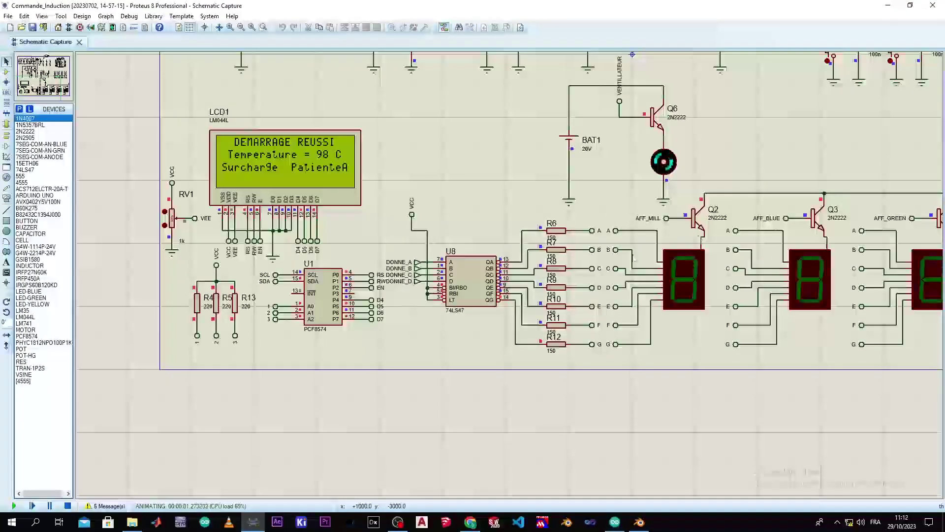
scroll(722, 274, "down", 1)
scroll(512, 278, "up", 3)
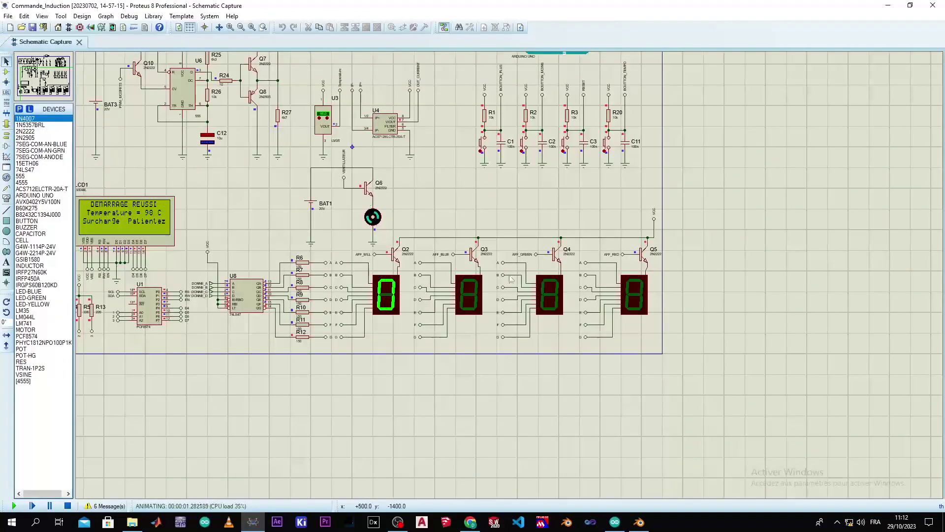
scroll(365, 204, "up", 1)
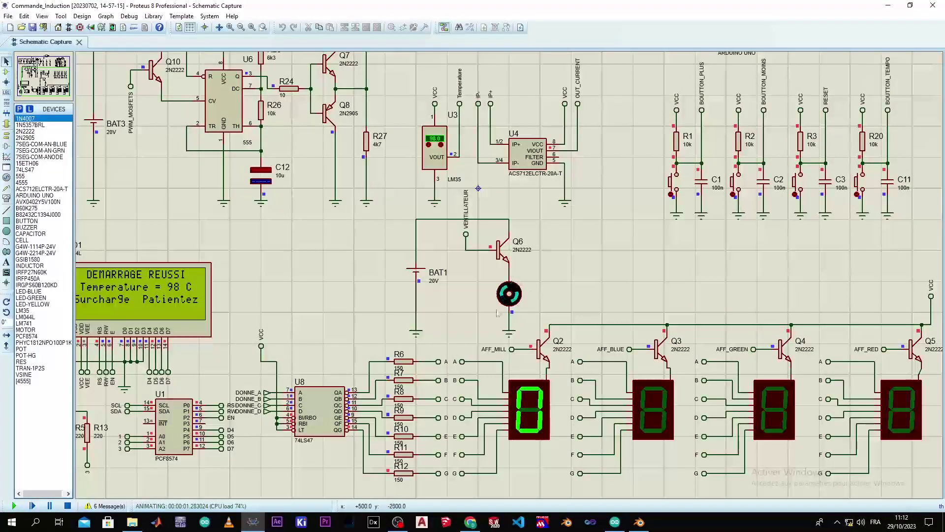
scroll(537, 261, "down", 1)
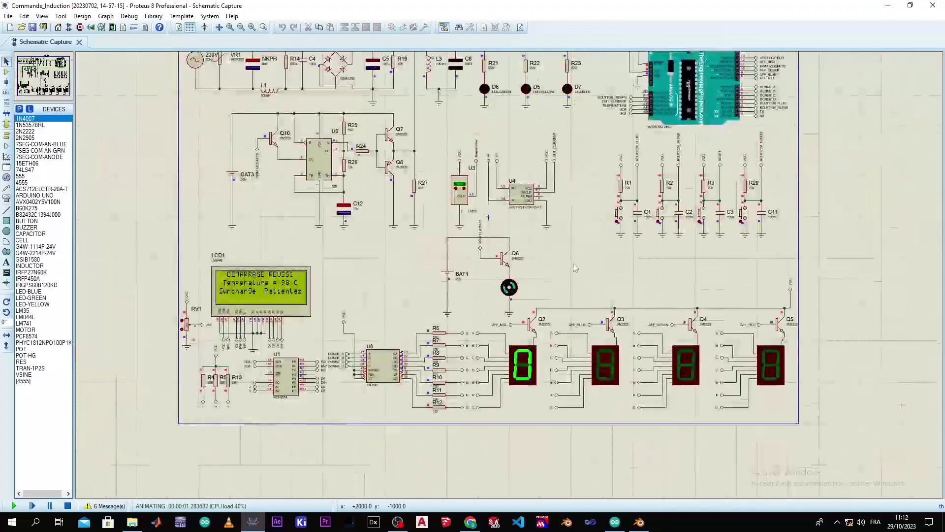
Operate the BOUTTON_PLUS push button below R1 in the running simulation.
left_click(619, 217)
left_click(619, 217)
scroll(620, 216, "up", 3)
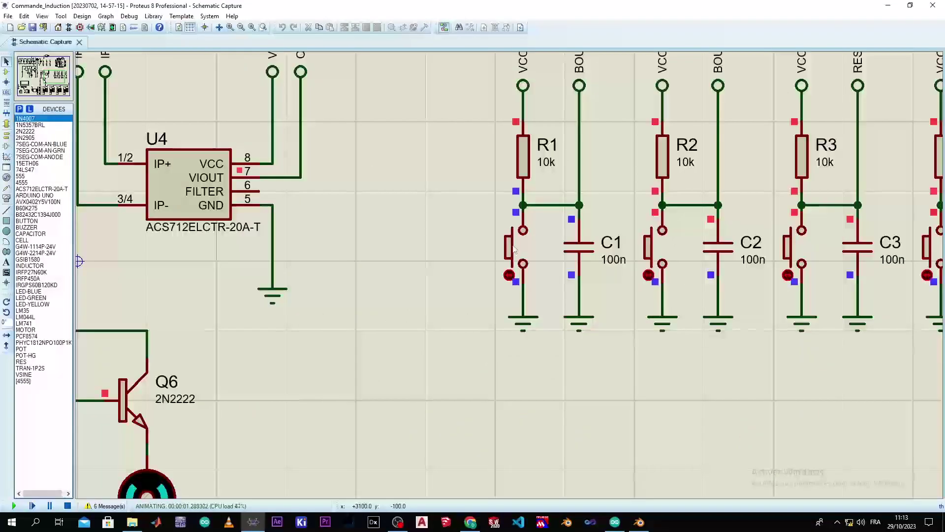
left_click(514, 249)
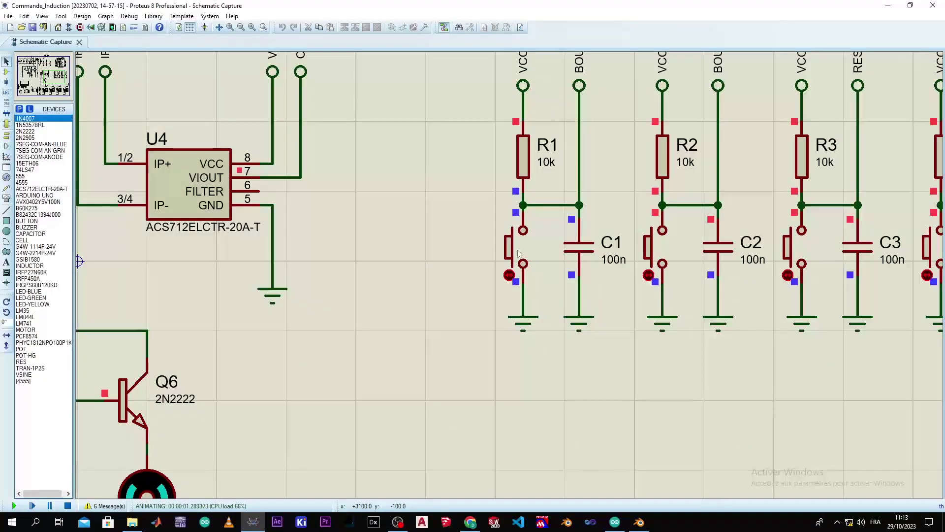
Operate the push button below R1 once more and check how the seven-segment displays, LCD and fan circuit respond in the simulation.
left_click(510, 250)
scroll(502, 266, "down", 2)
scroll(499, 274, "down", 3)
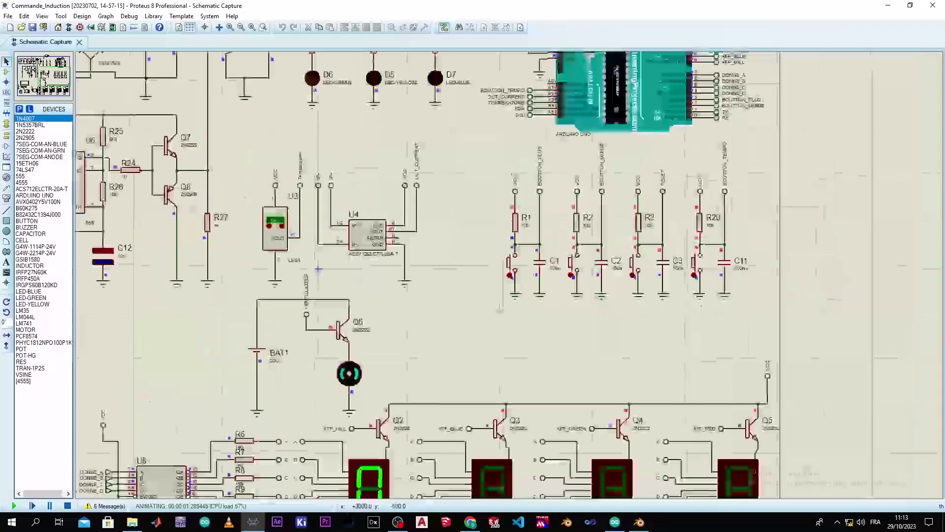
scroll(481, 241, "up", 1)
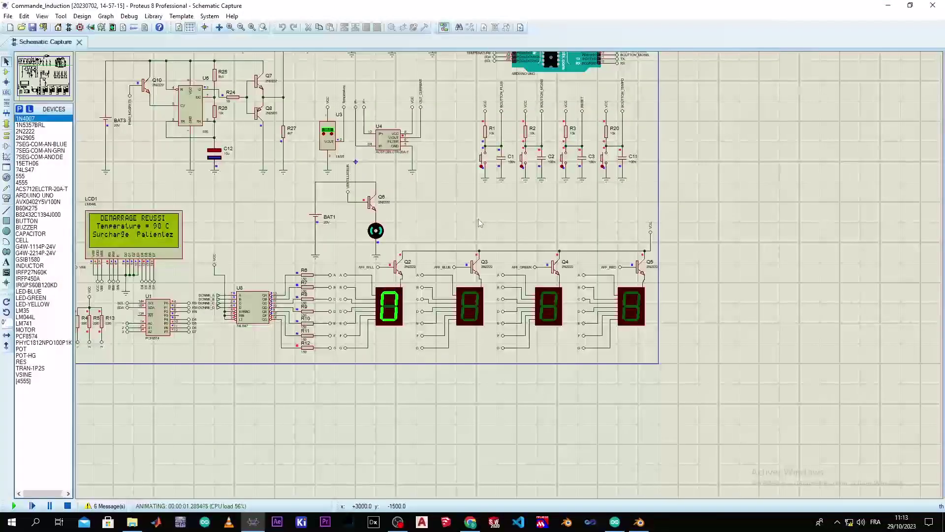
scroll(482, 241, "up", 1)
scroll(442, 136, "down", 1)
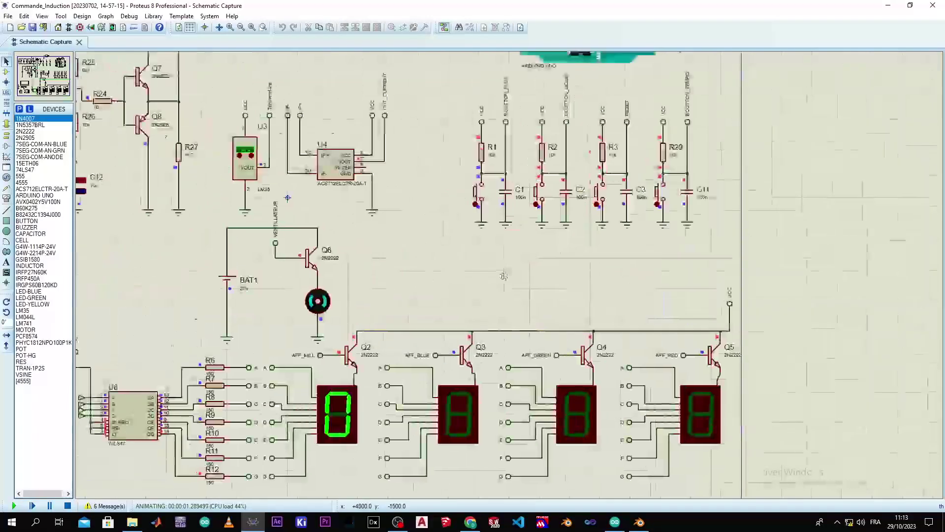
scroll(468, 263, "up", 2)
scroll(469, 263, "down", 1)
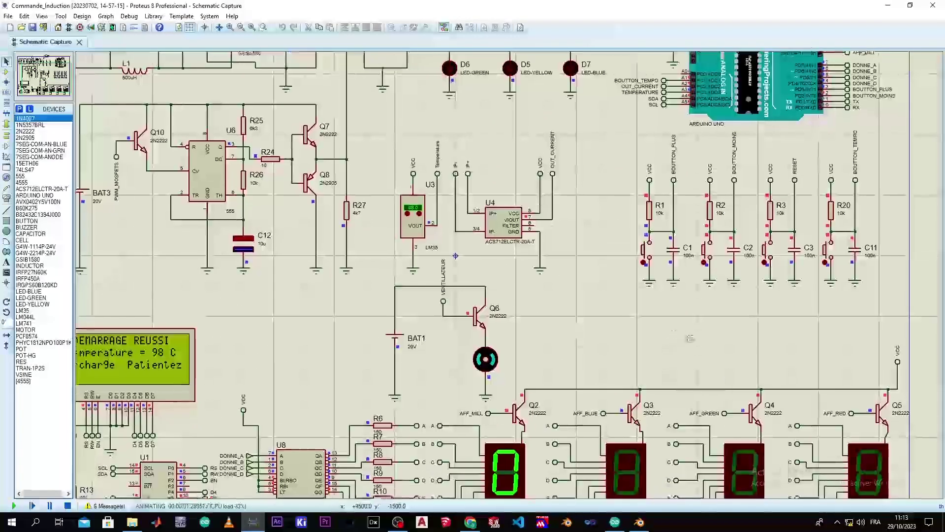
scroll(469, 263, "up", 1)
scroll(488, 265, "down", 2)
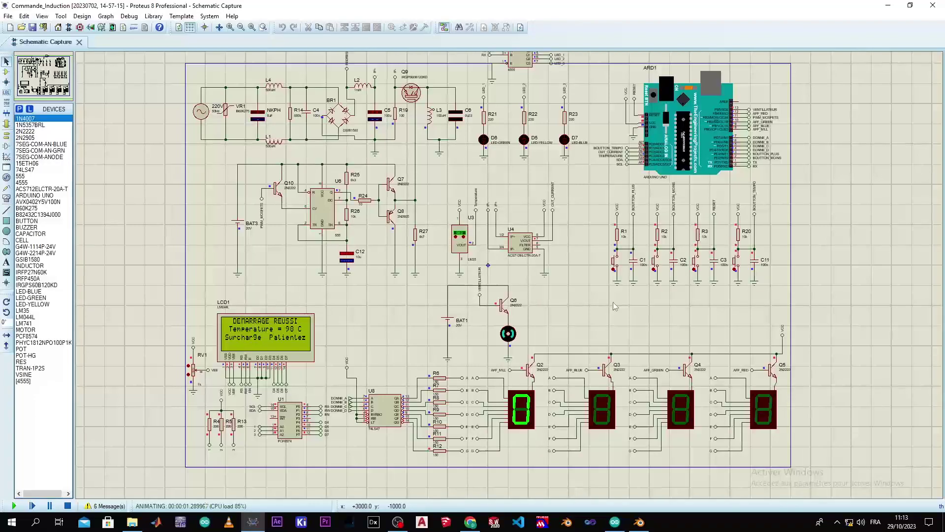
scroll(653, 426, "up", 3)
scroll(502, 265, "down", 3)
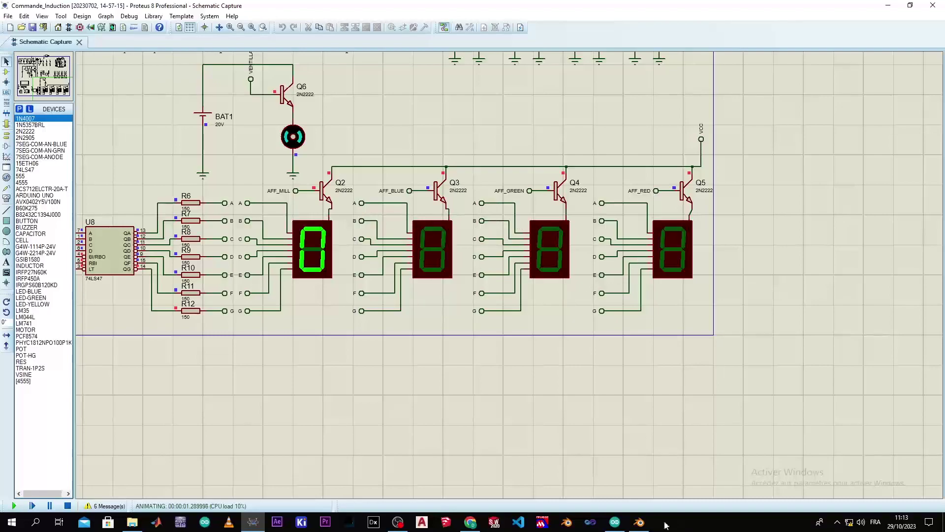
Switch to the Arduino IDE, shrink the compilation console and locate the delay(50) line in the digit display loop of Induction_Heater.
left_click(614, 522)
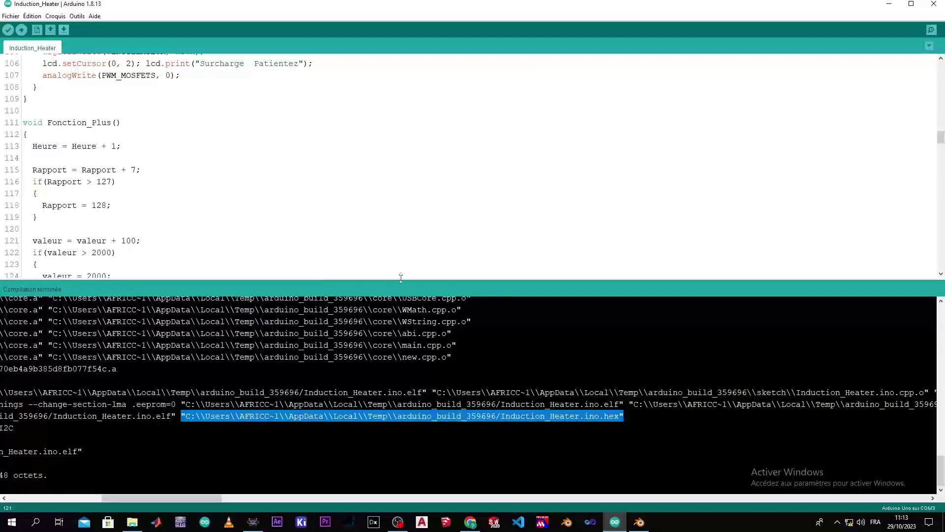
left_click_drag(401, 278, 400, 280)
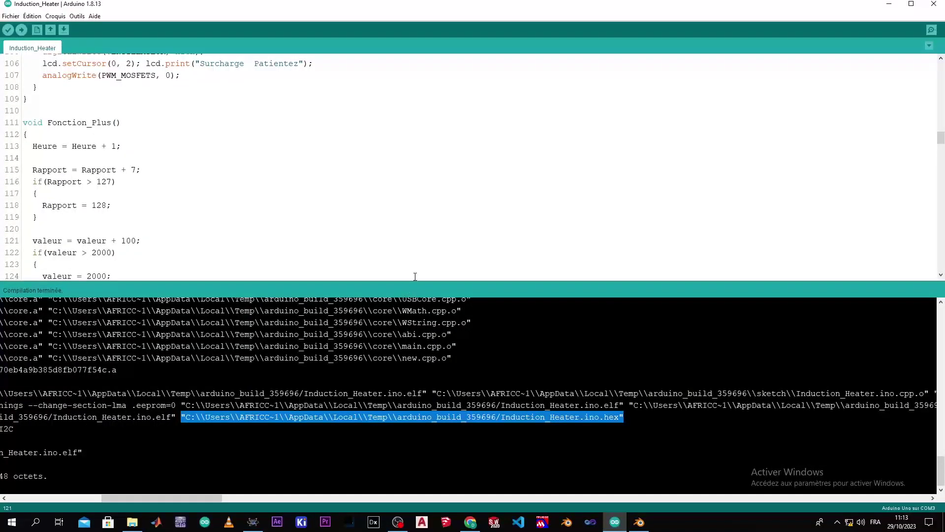
left_click_drag(413, 279, 413, 427)
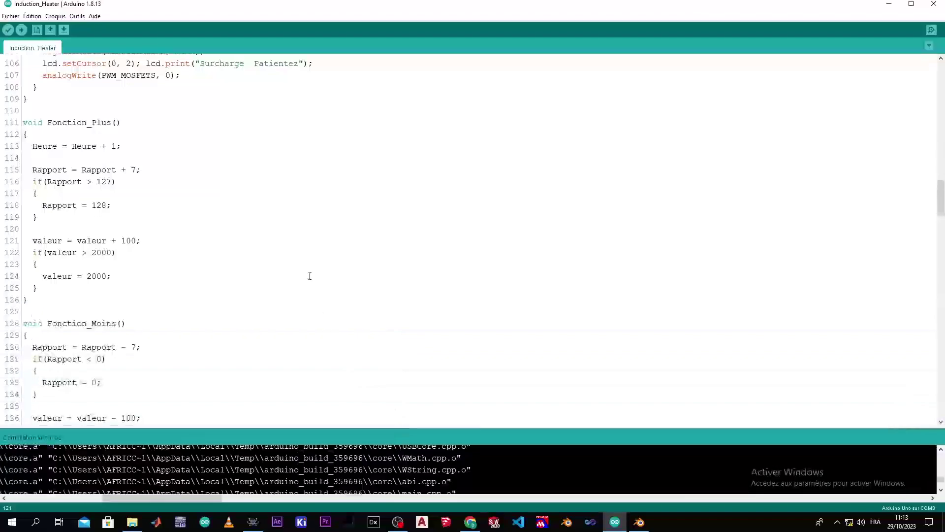
scroll(307, 269, "up", 3)
scroll(307, 269, "up", 5)
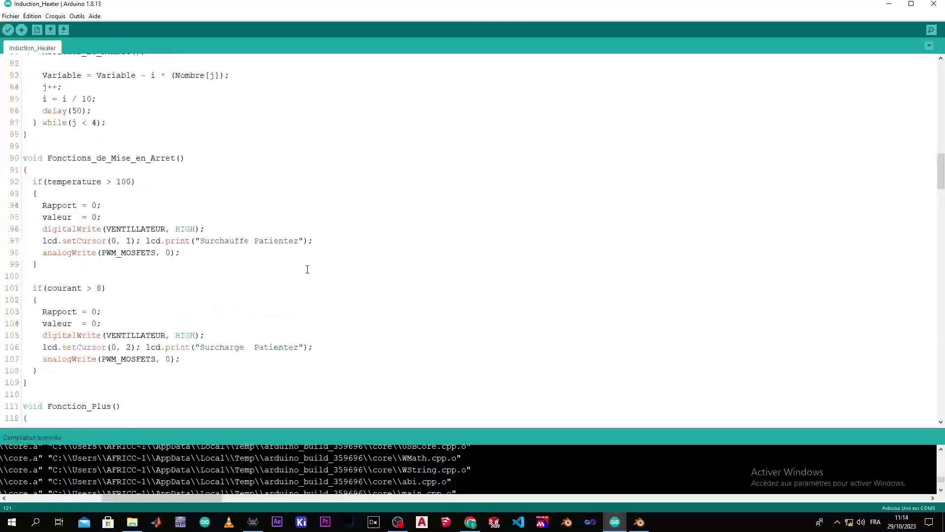
scroll(307, 270, "up", 5)
left_click(91, 291)
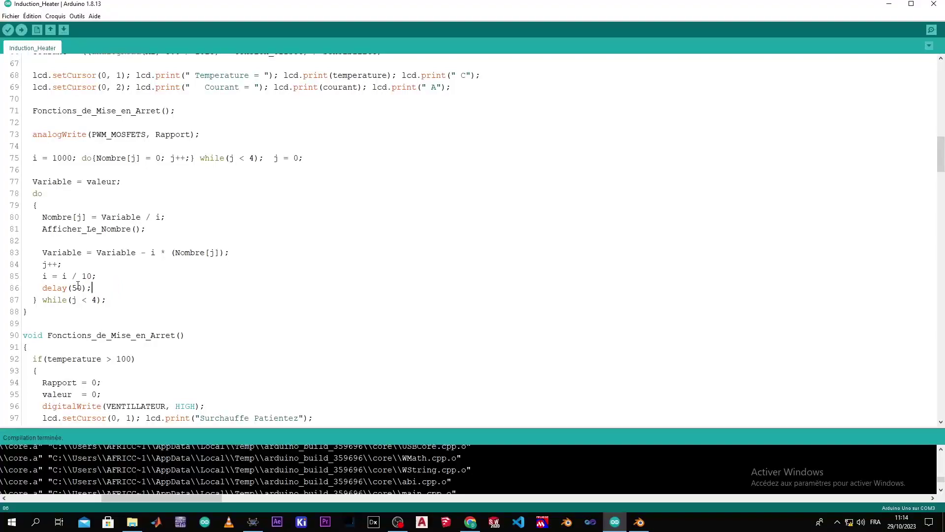
Return to the Proteus schematic, review the displays, push buttons and LCD in the running circuit, and stop the simulation.
left_click(879, 9)
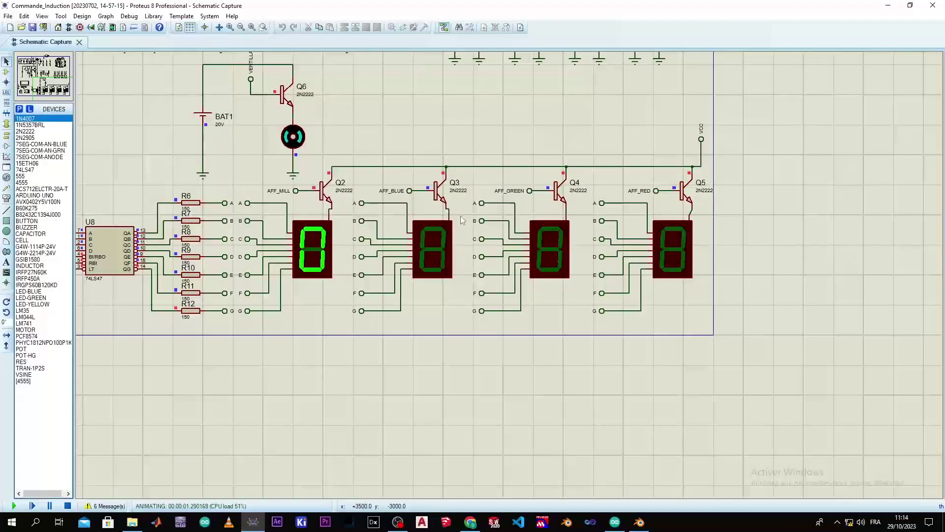
scroll(499, 212, "down", 5)
scroll(500, 261, "up", 4)
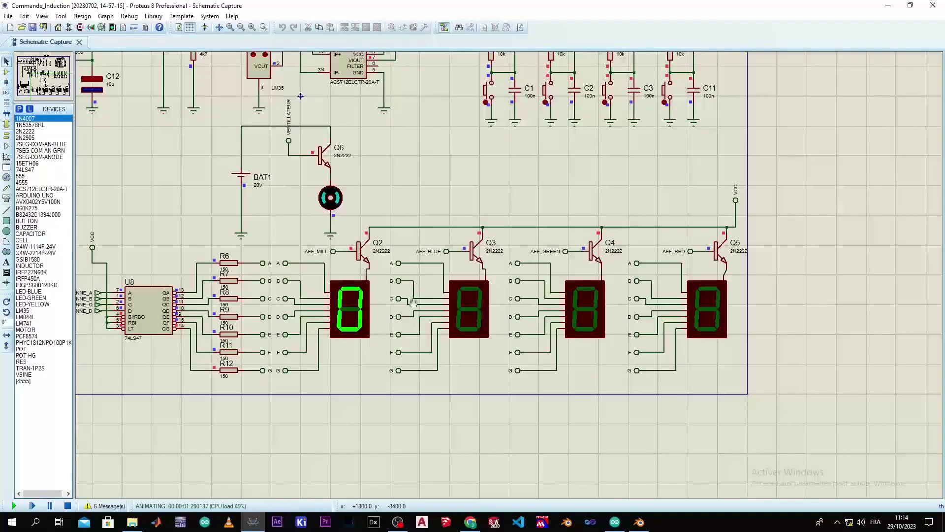
scroll(433, 303, "down", 2)
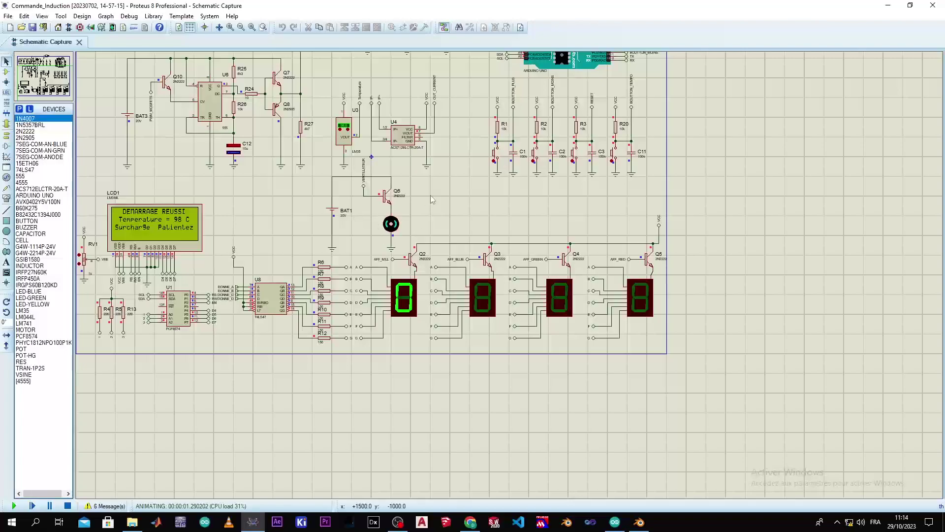
scroll(430, 195, "down", 1)
scroll(456, 227, "up", 1)
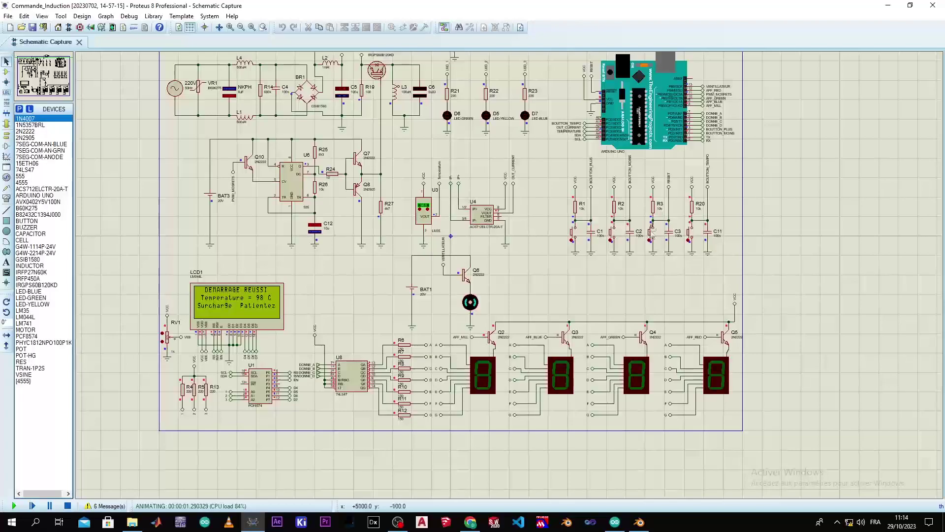
scroll(523, 179, "down", 1)
scroll(514, 286, "up", 2)
scroll(509, 276, "up", 1)
scroll(509, 276, "down", 1)
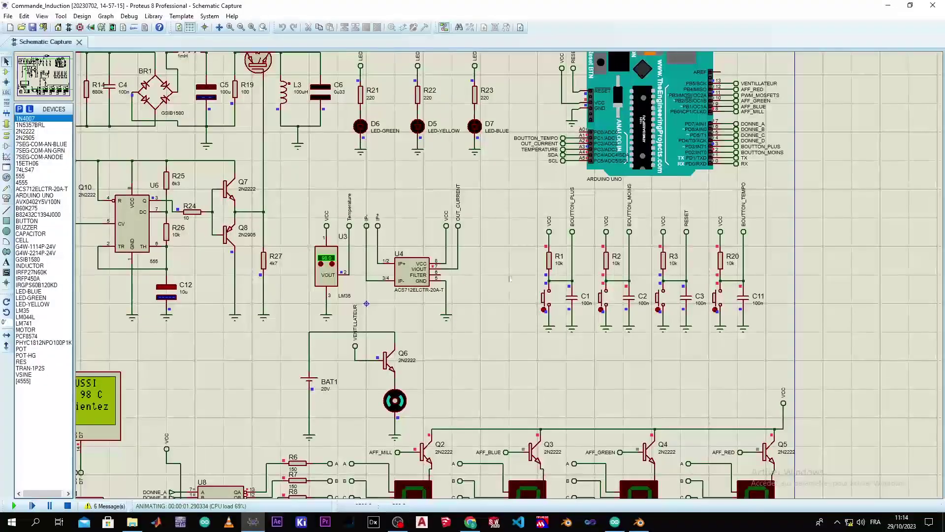
scroll(509, 283, "down", 1)
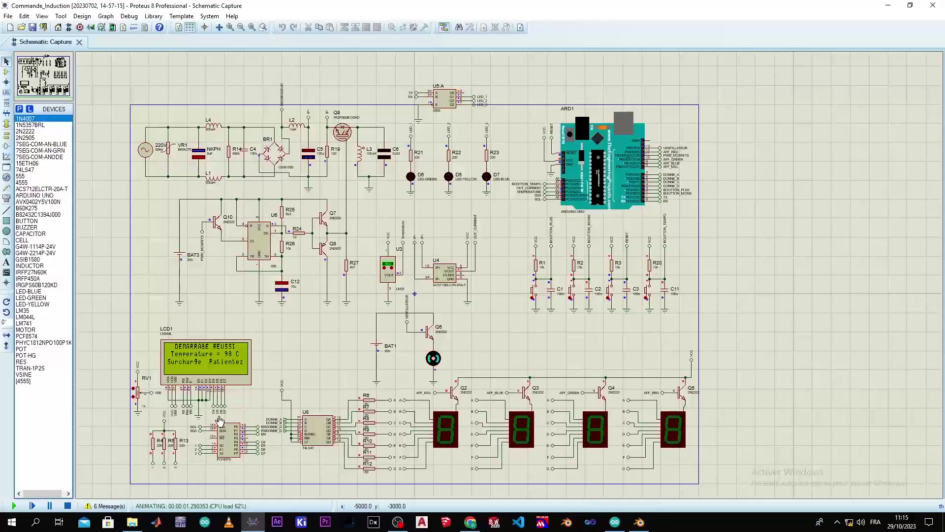
left_click(68, 506)
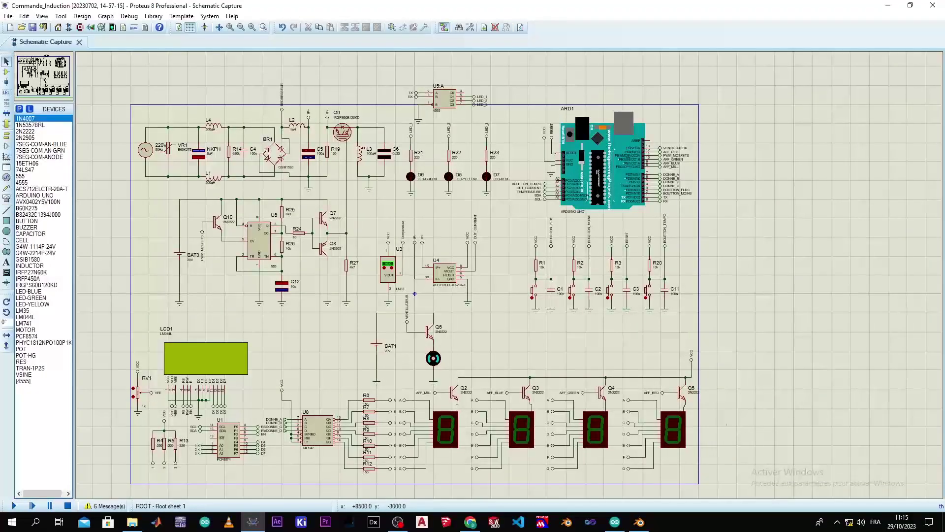
Switch to Blender and look over the 3D induction hob and pot, comparing the camera view with the free perspective view.
left_click(640, 522)
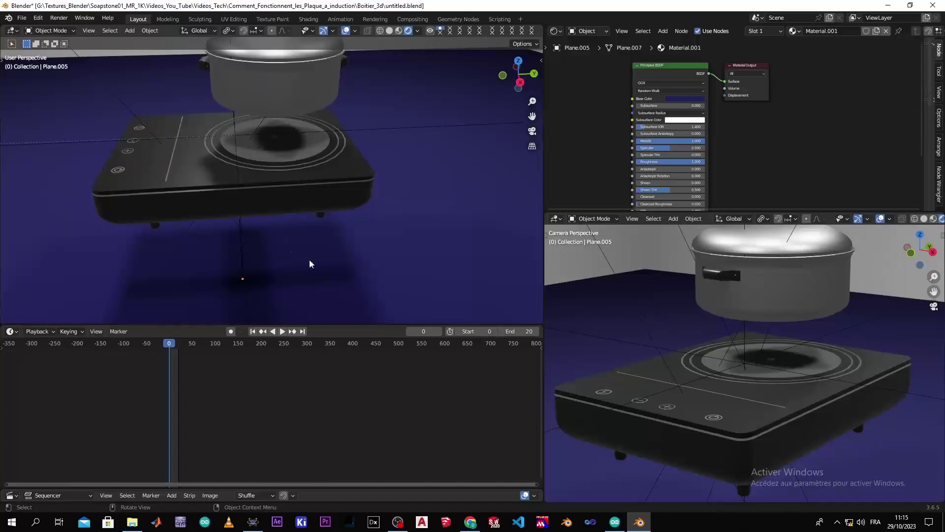
left_click(700, 359)
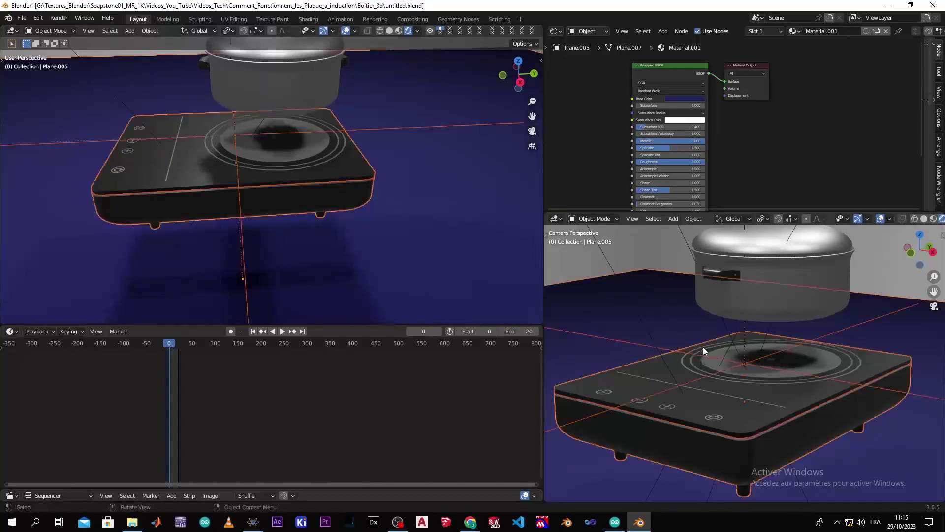
key("alt+a")
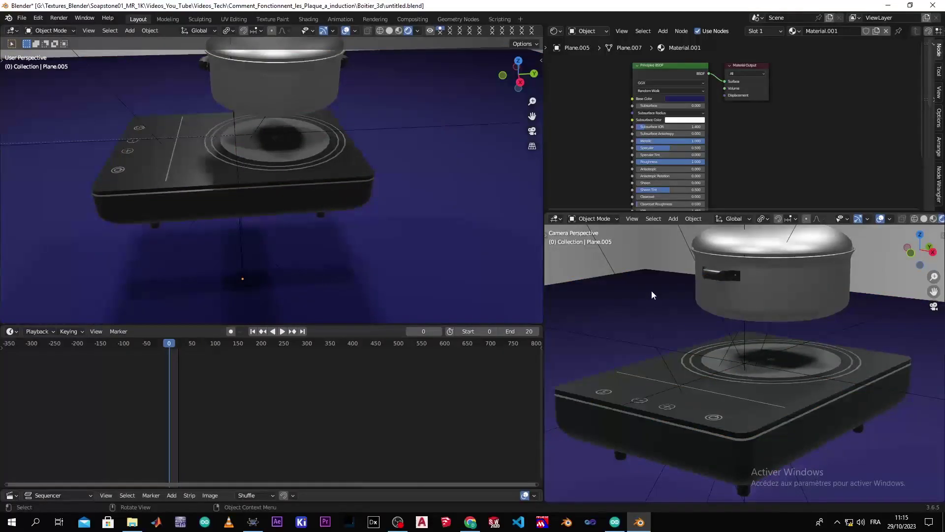
key("KP_0")
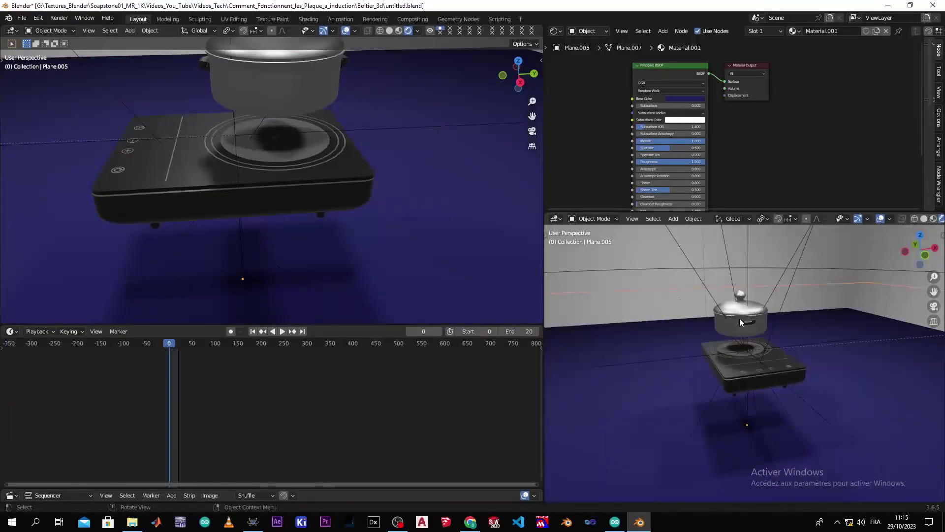
key("KP_0")
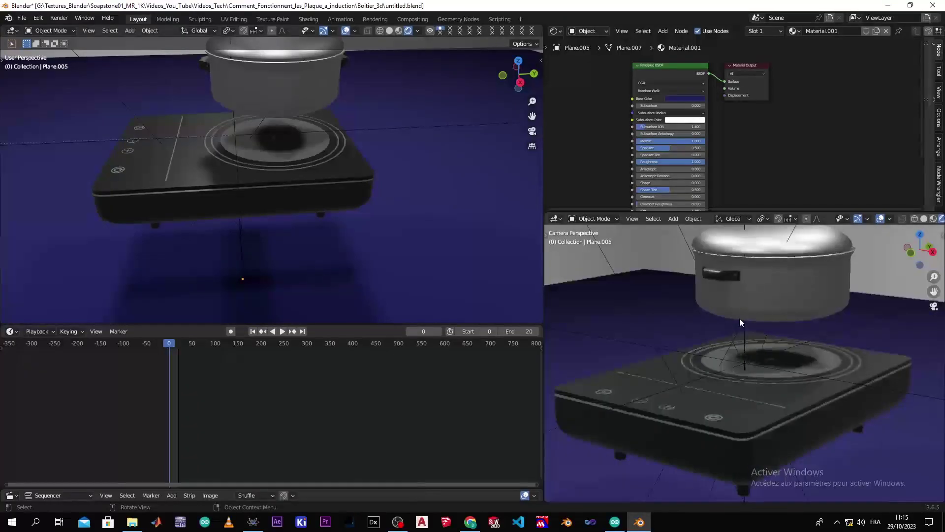
scroll(784, 294, "down", 4)
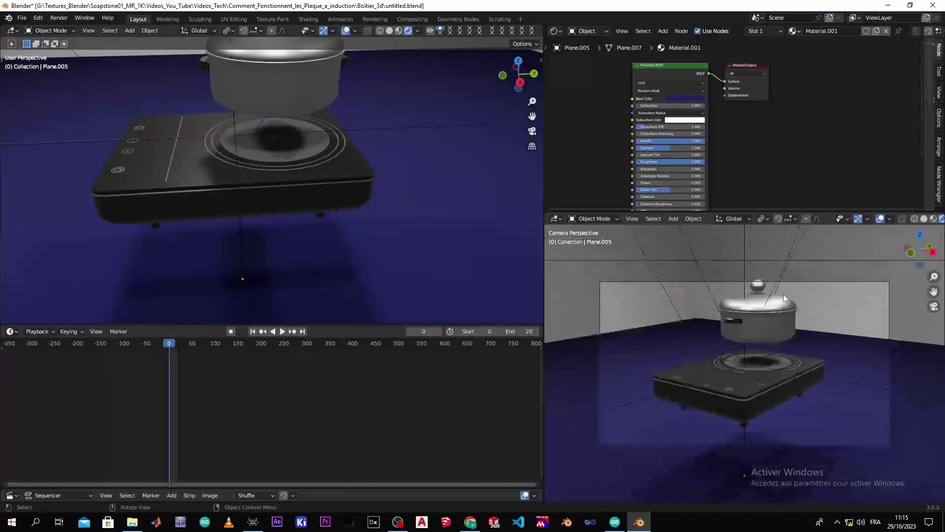
scroll(784, 298, "up", 4)
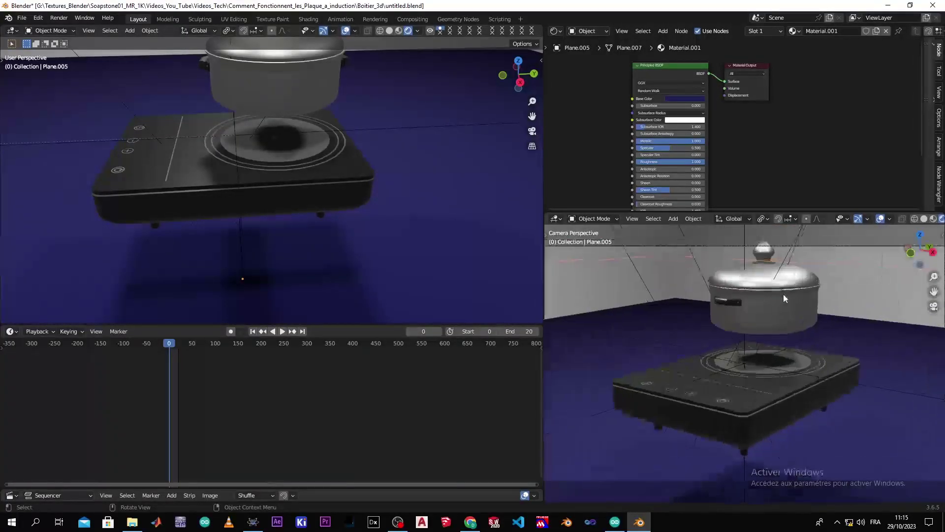
Hide the hob's glass top plate with the Vitre_Plaque material to expose the coil and circuit boards.
left_click(268, 145)
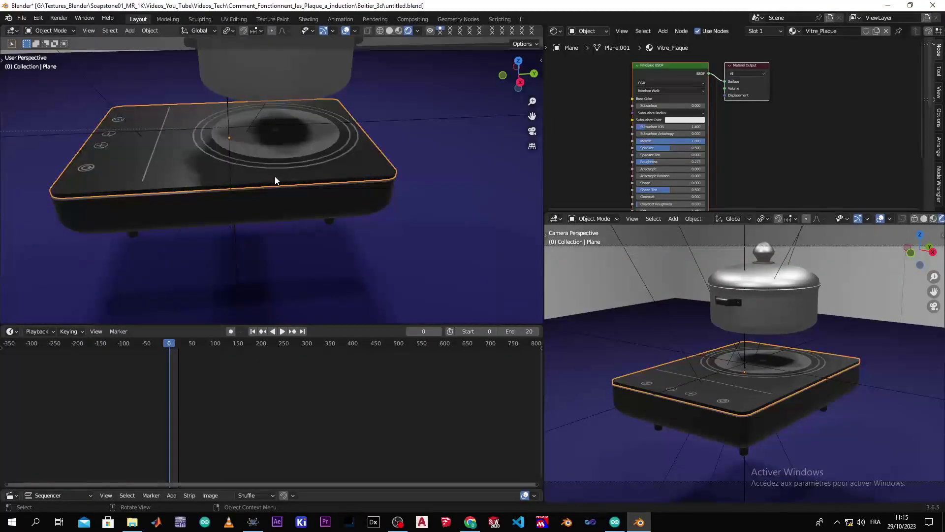
key("h")
scroll(217, 178, "up", 3)
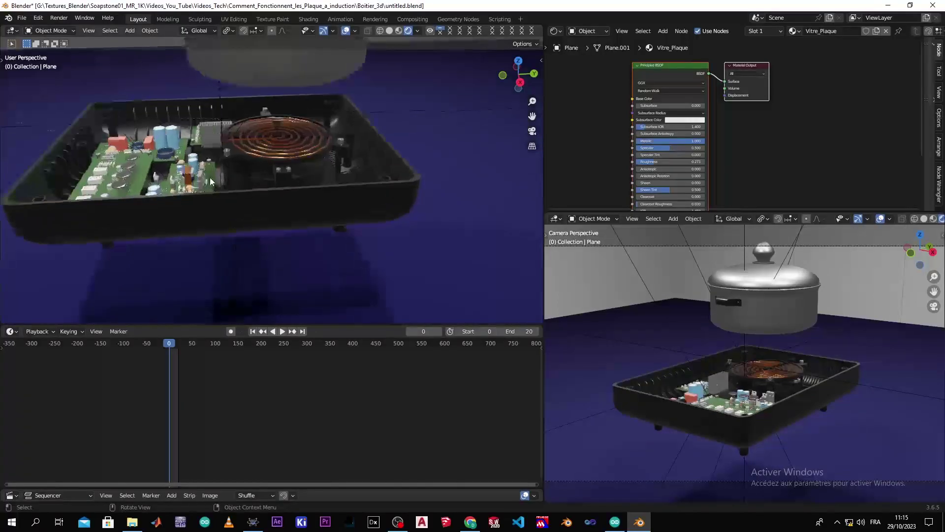
scroll(197, 177, "down", 4)
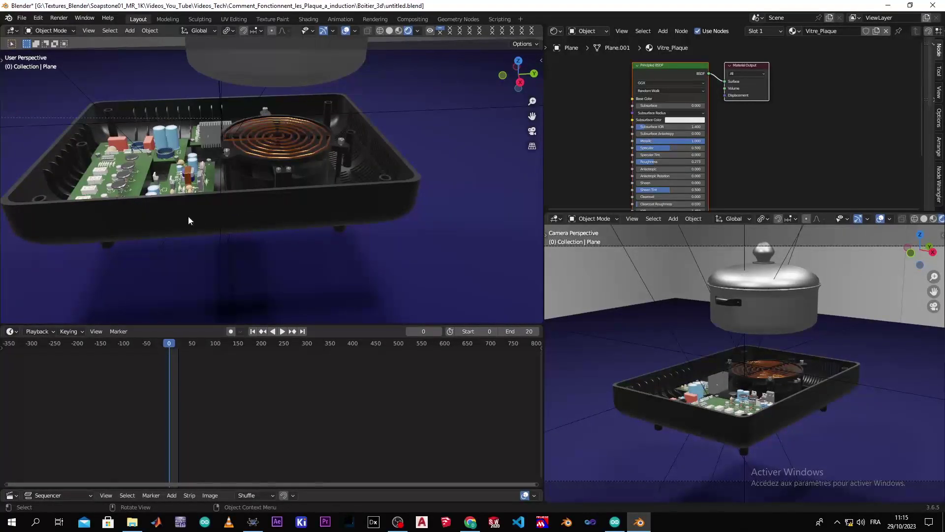
Enlarge the user-perspective viewport over the timeline and show the open casing's coil and circuit boards from above.
left_click_drag(187, 216, 254, 227)
scroll(197, 229, "down", 1)
left_click_drag(87, 232, 169, 257)
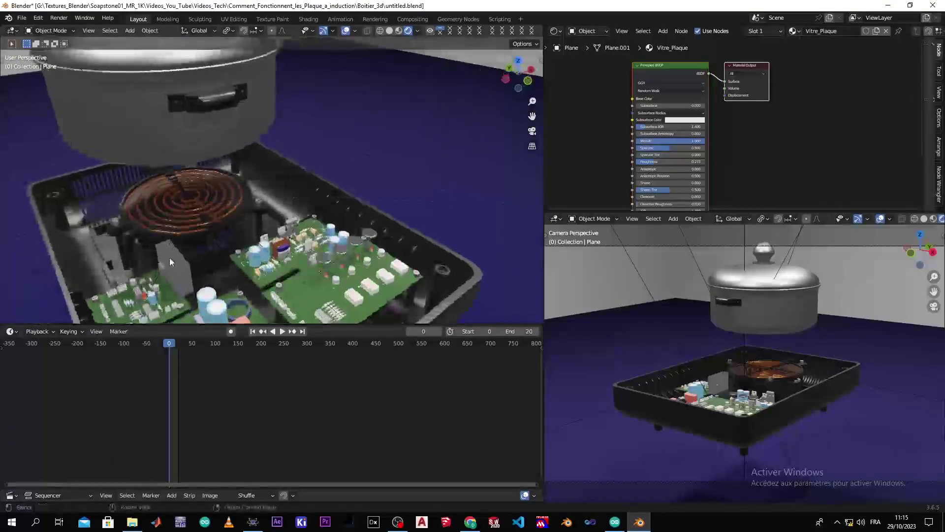
scroll(169, 259, "down", 2)
scroll(202, 278, "up", 2)
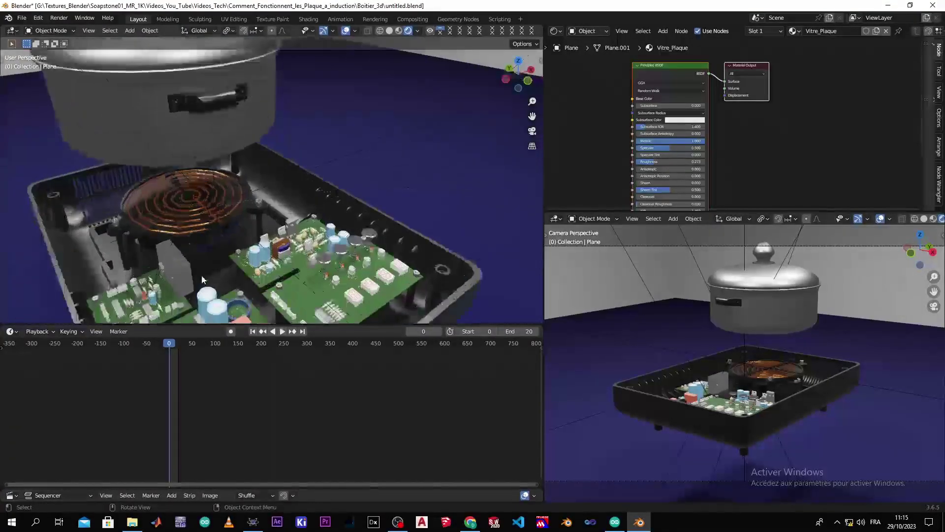
left_click_drag(306, 323, 300, 465)
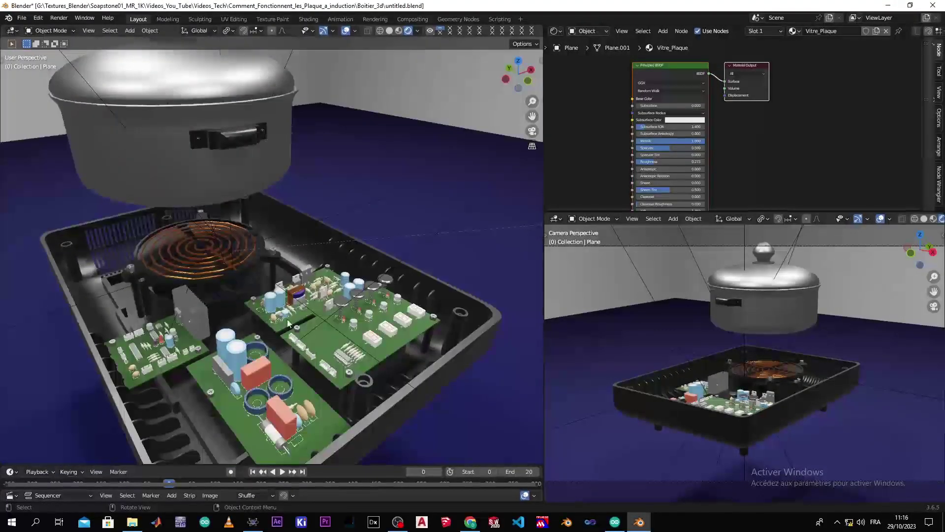
left_click_drag(280, 308, 201, 351)
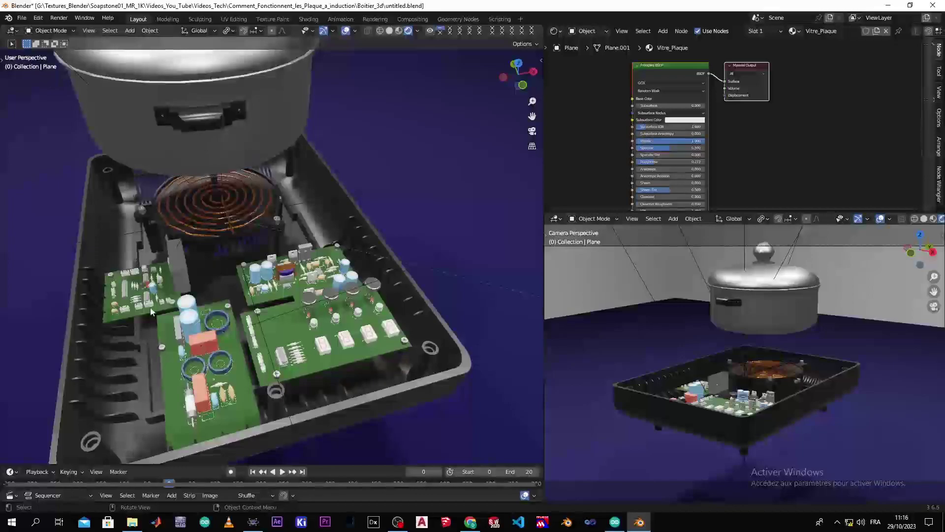
Single out the small board beside the heatsink, the capacitor board near the coil, and the four-display board by selecting each in turn.
left_click(133, 297)
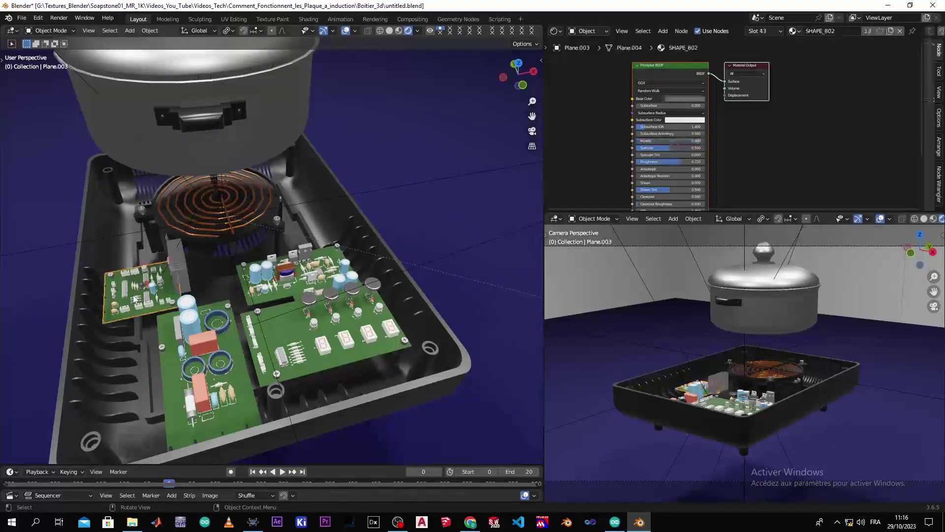
left_click(324, 274)
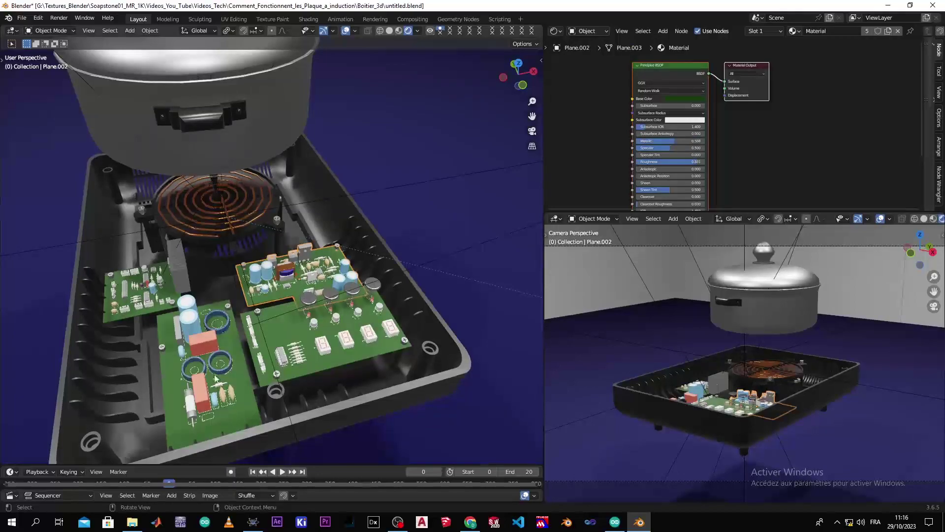
left_click(322, 358)
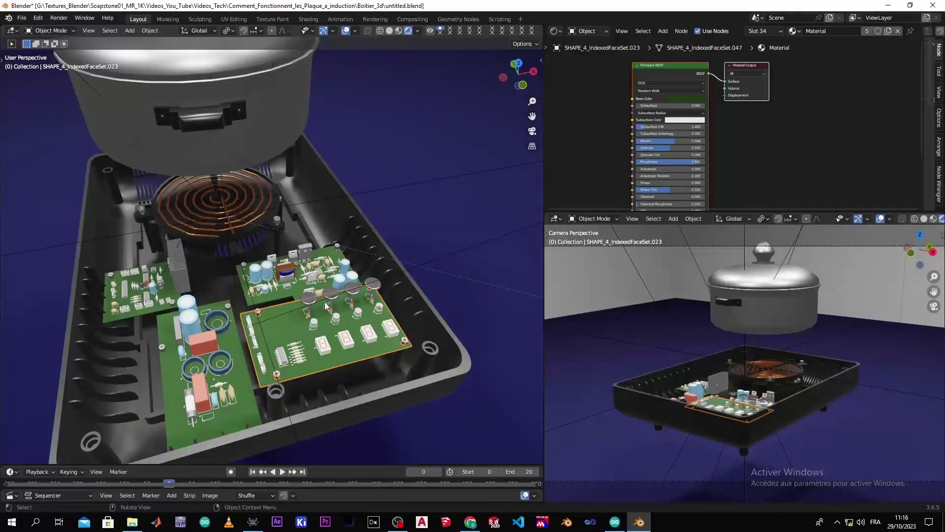
Single out the board with the blue ring coils, the heatsink beside the small board, and the pot by selecting each in turn.
left_click(242, 389)
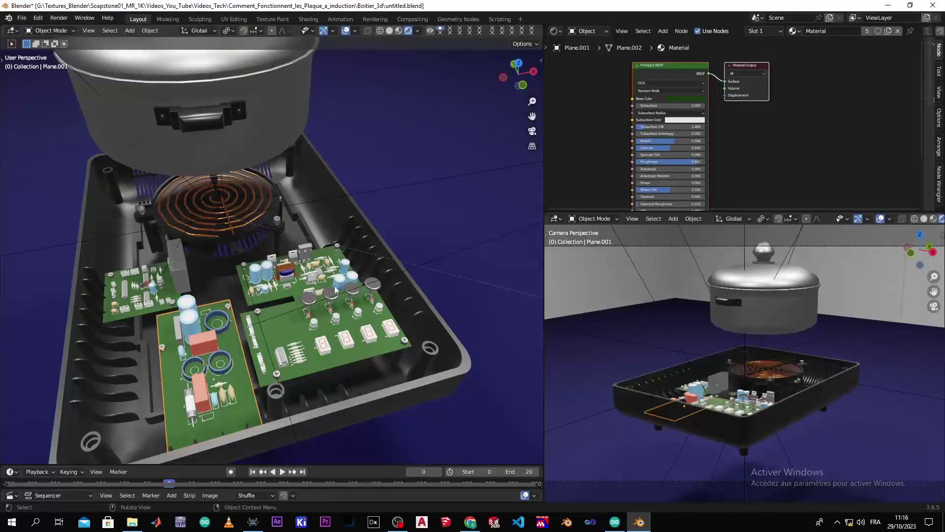
left_click(334, 434)
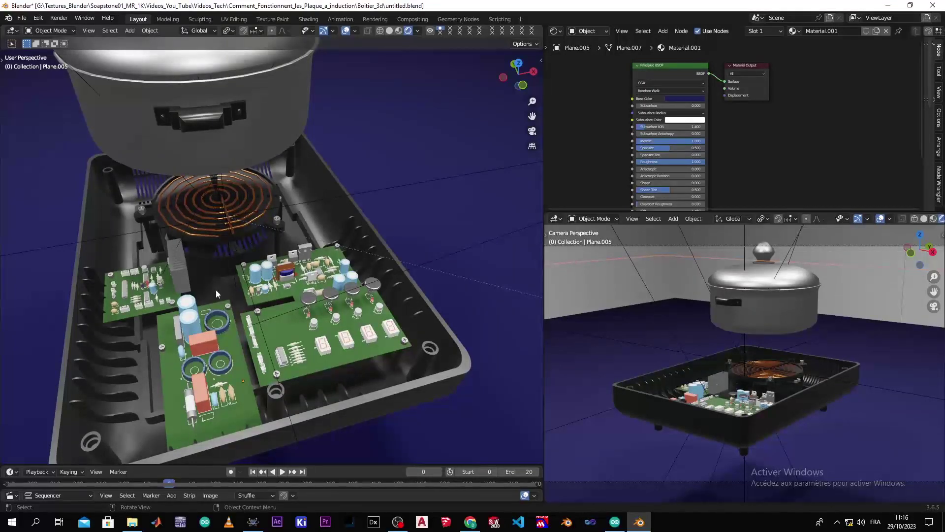
left_click_drag(283, 314, 341, 340)
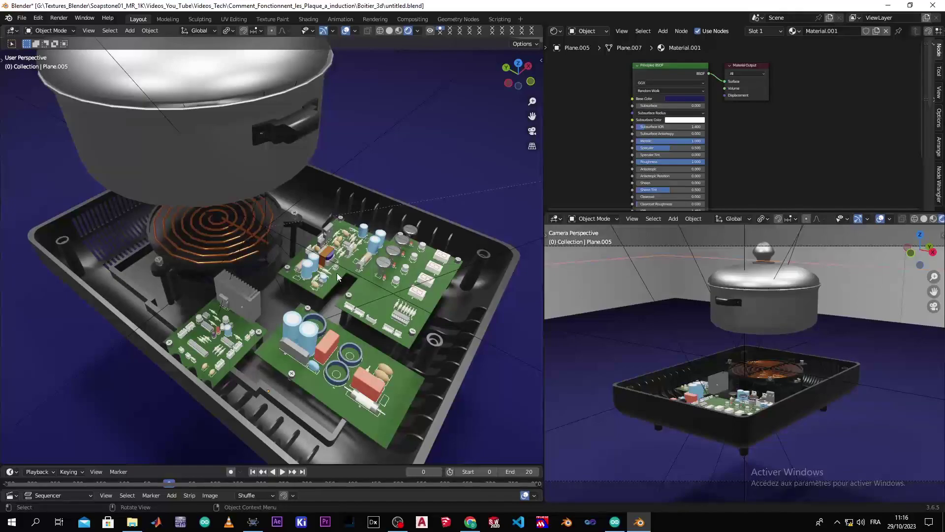
left_click(256, 304)
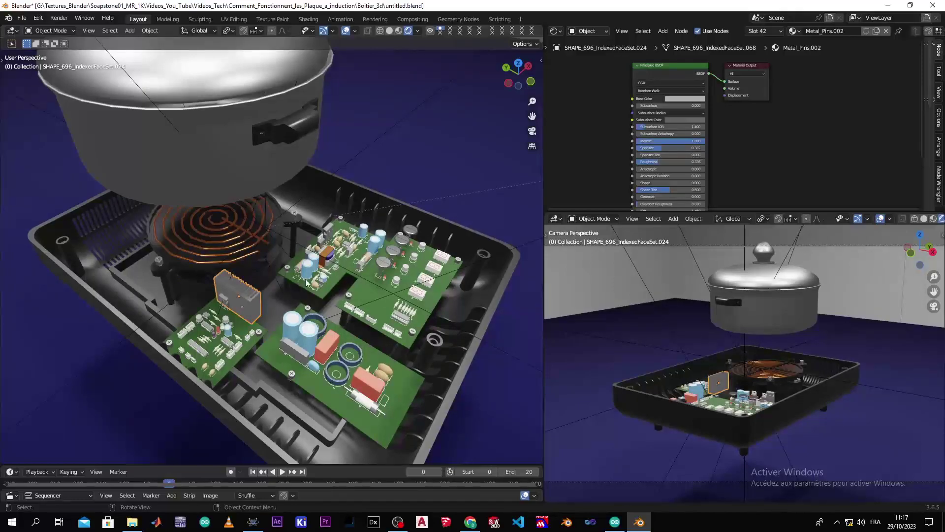
left_click(234, 164)
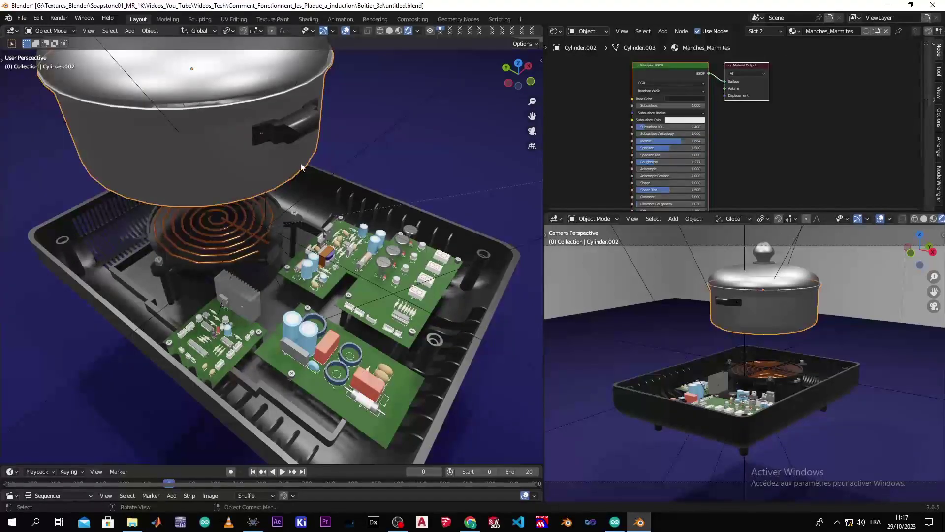
Show the capacitor board next to the coil in close-up and select it.
scroll(301, 167, "down", 3)
left_click_drag(200, 272, 231, 301)
scroll(165, 302, "up", 4)
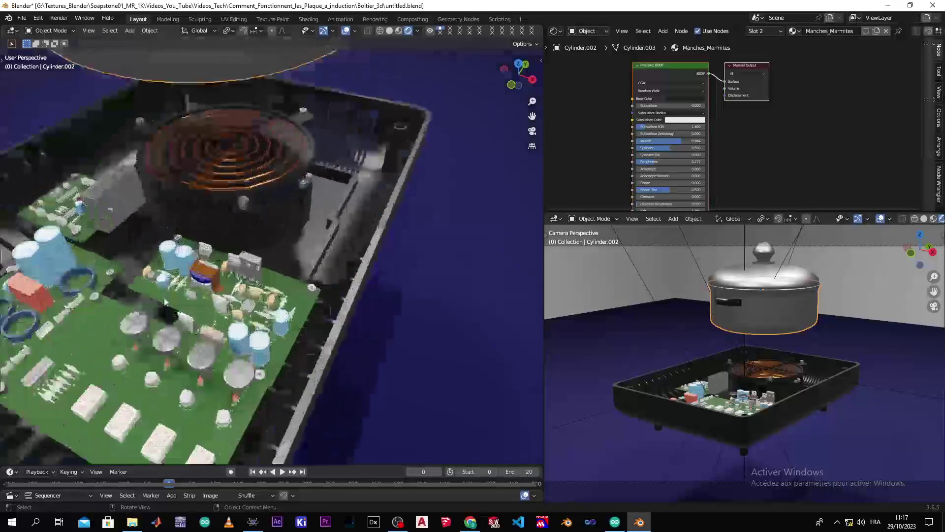
scroll(166, 302, "up", 5)
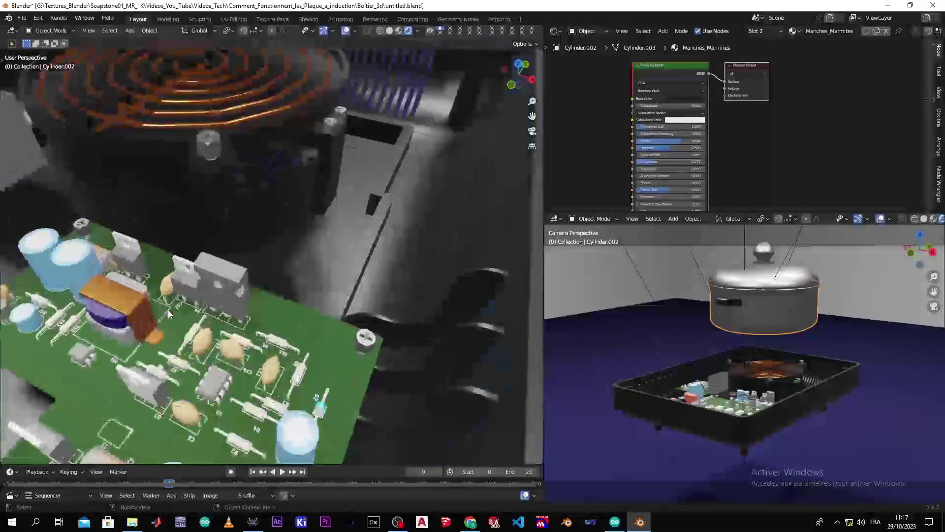
left_click(213, 387)
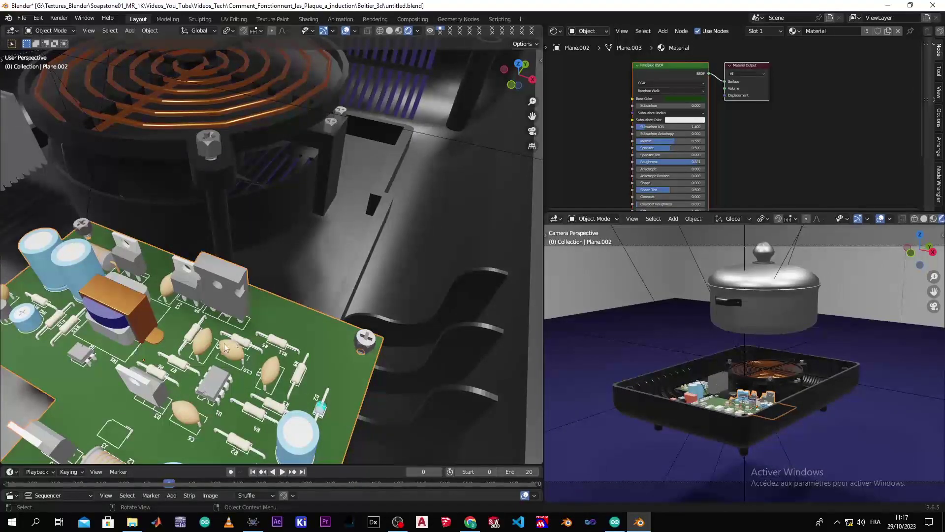
Single out the four-display board and the integrated circuit on it by selecting them in turn.
scroll(220, 343, "down", 4)
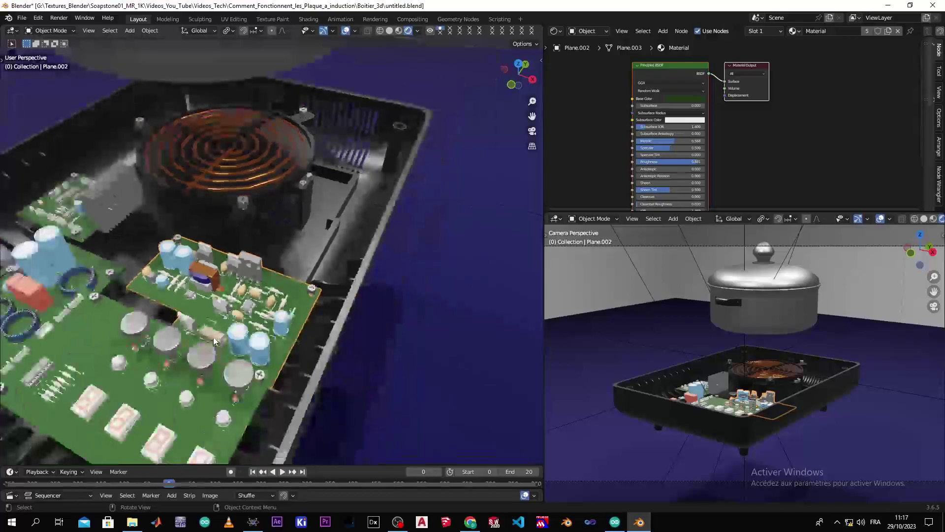
left_click(126, 420)
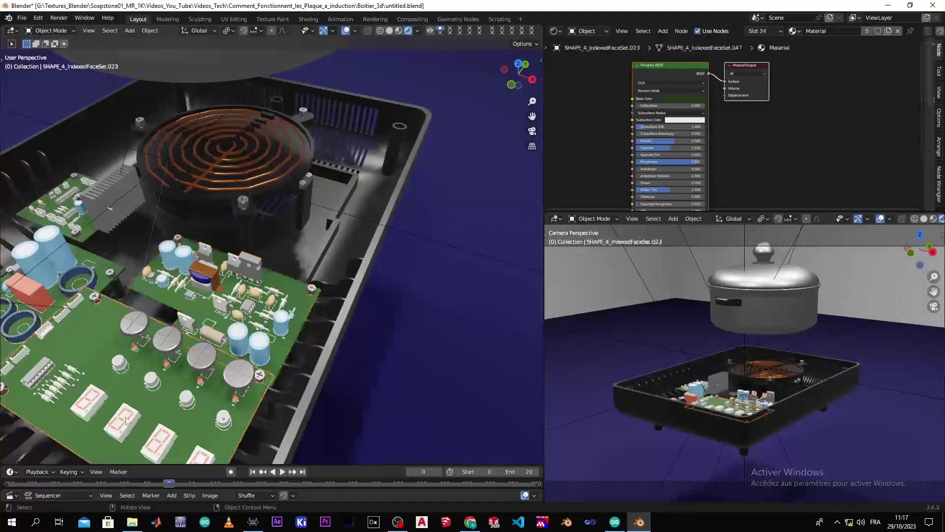
left_click(96, 357)
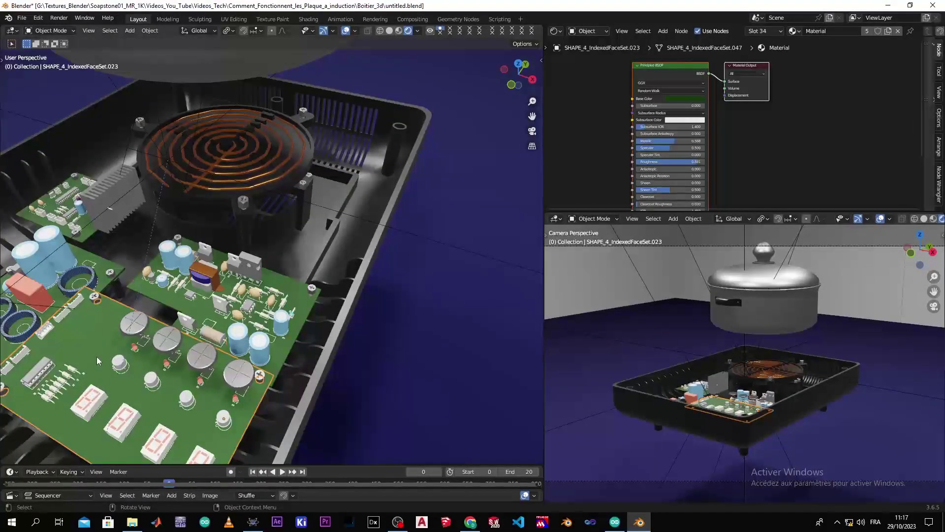
left_click(34, 379)
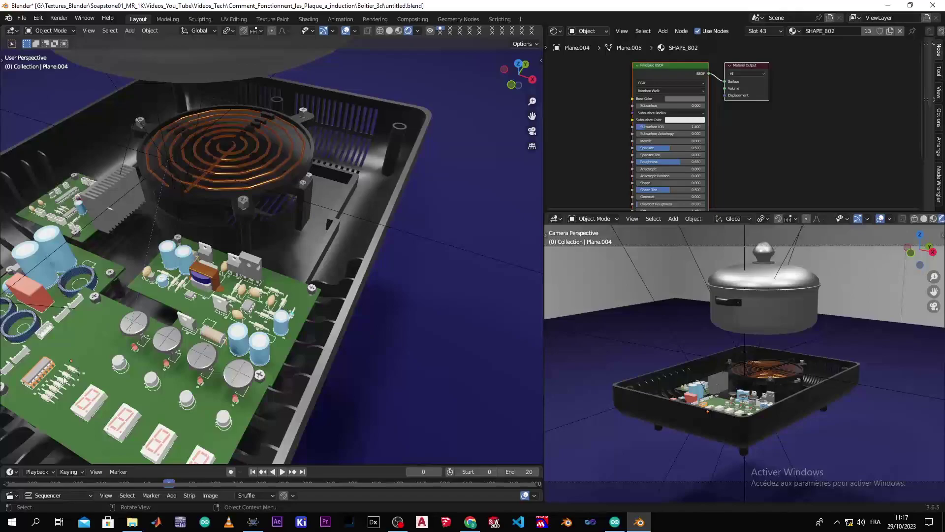
Highlight the hob's black casing by selecting it, and move the selection off to the blue background plane.
left_click(301, 255)
left_click(301, 255)
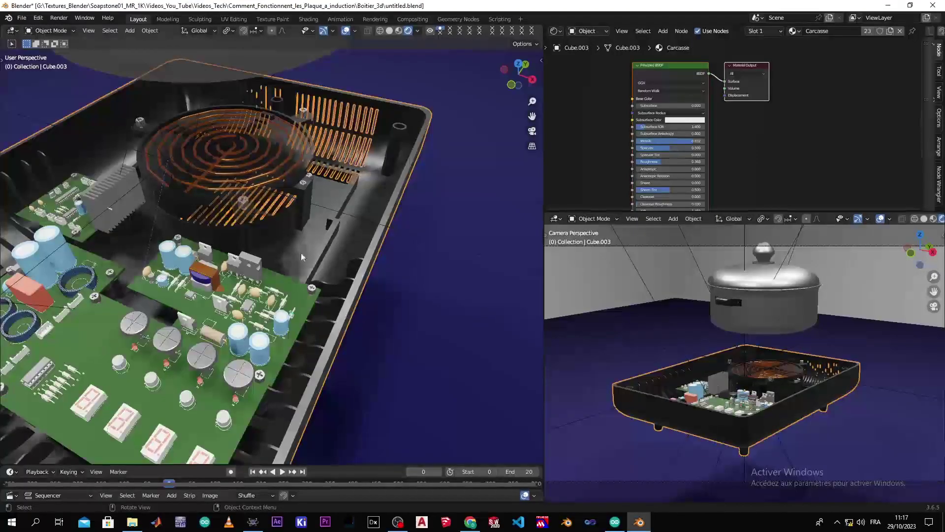
left_click(396, 257)
scroll(219, 247, "down", 1)
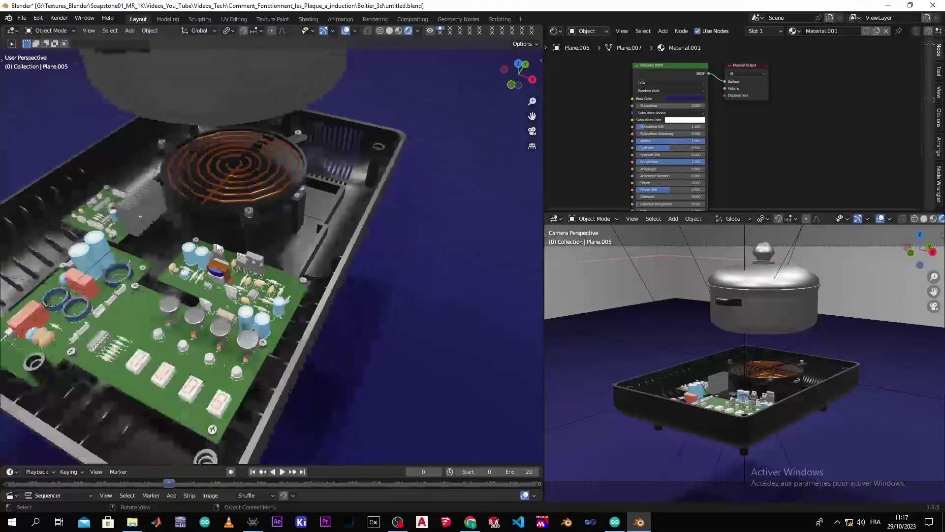
Show the whole board area with the coil and select the copper spiral coil.
scroll(218, 247, "down", 3)
scroll(207, 253, "up", 3)
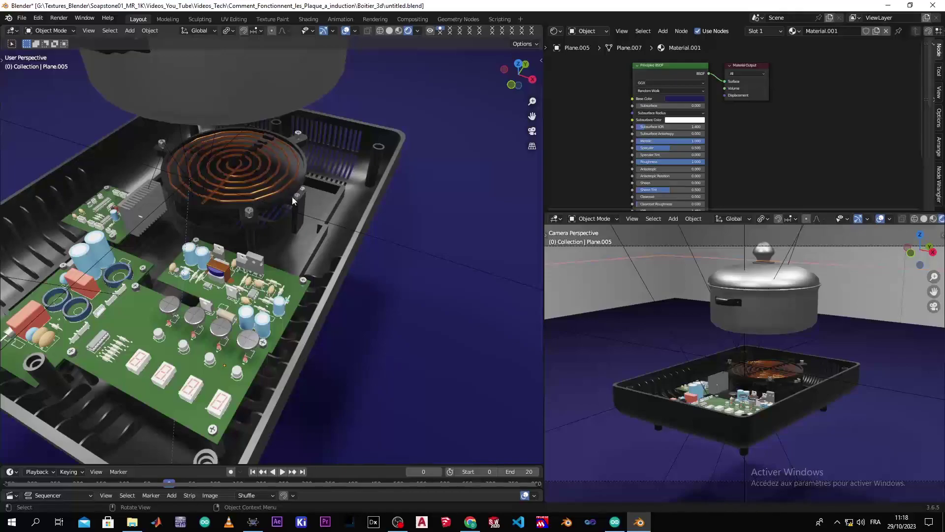
left_click(251, 199)
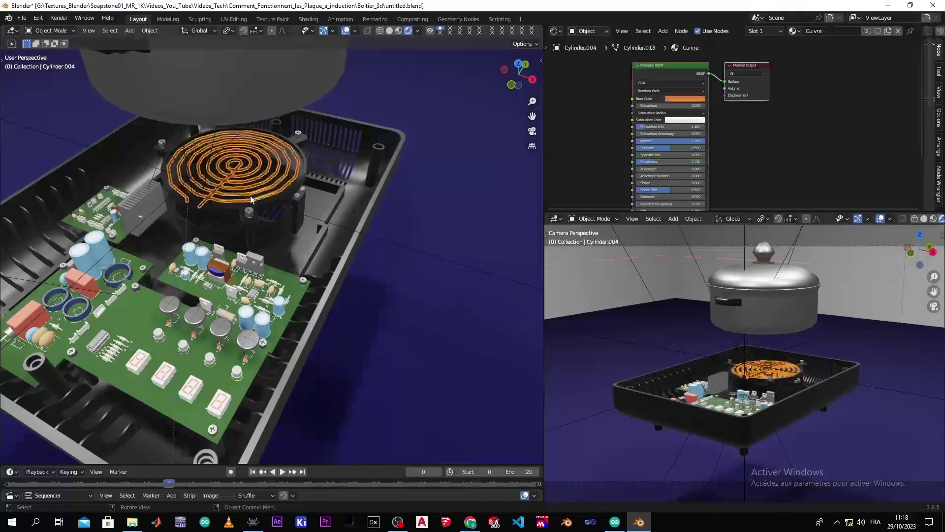
left_click(253, 194)
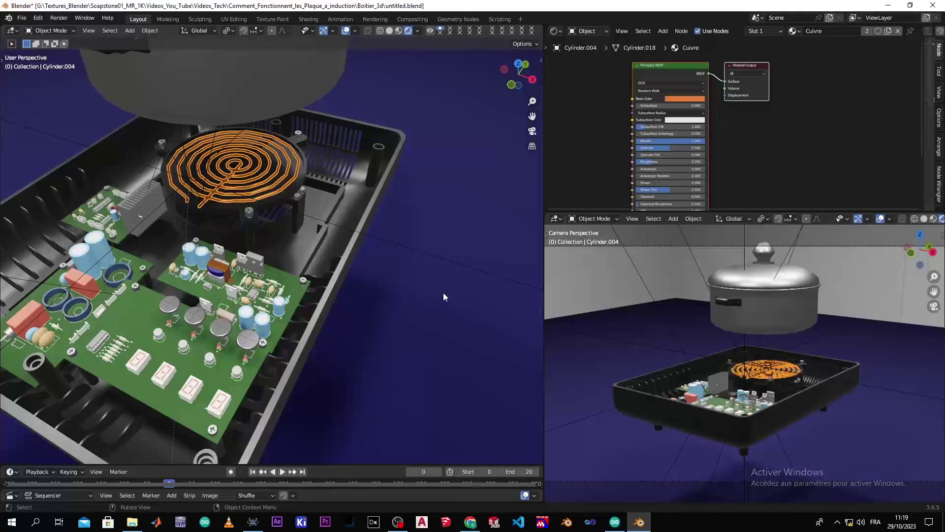
Examine the open casing from several sides, covering the coil, the heatsink and all four circuit boards, with the coil's highlight removed.
scroll(261, 290, "up", 4)
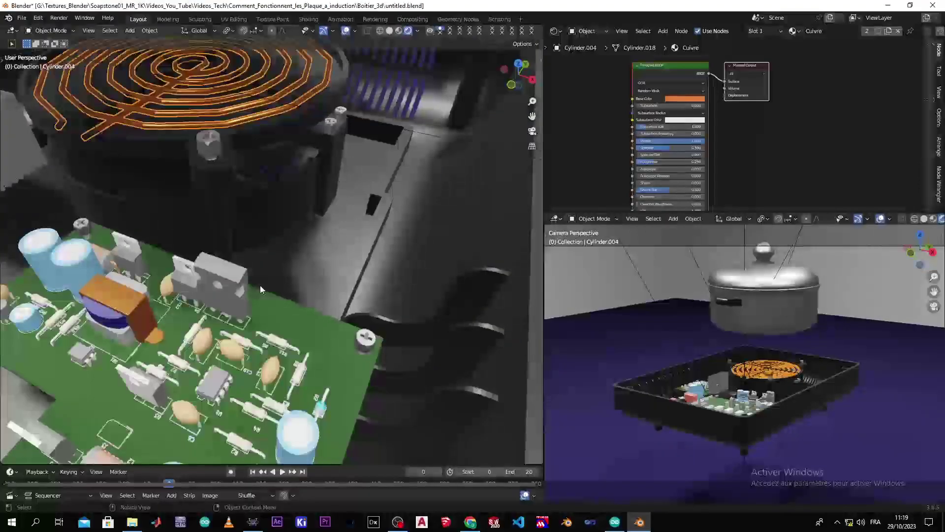
scroll(260, 289, "down", 3)
left_click_drag(212, 291, 333, 287)
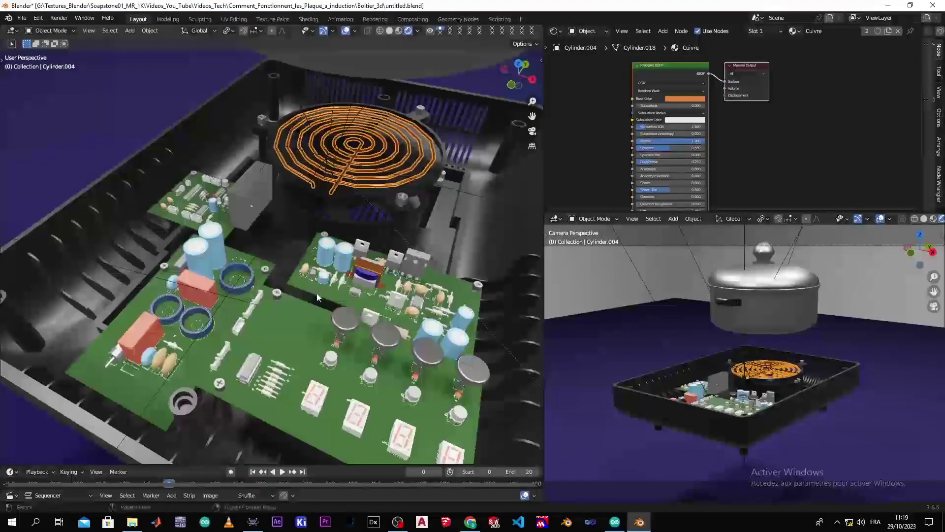
scroll(317, 293, "down", 5)
scroll(317, 293, "up", 4)
left_click_drag(304, 336, 220, 321)
left_click(71, 318)
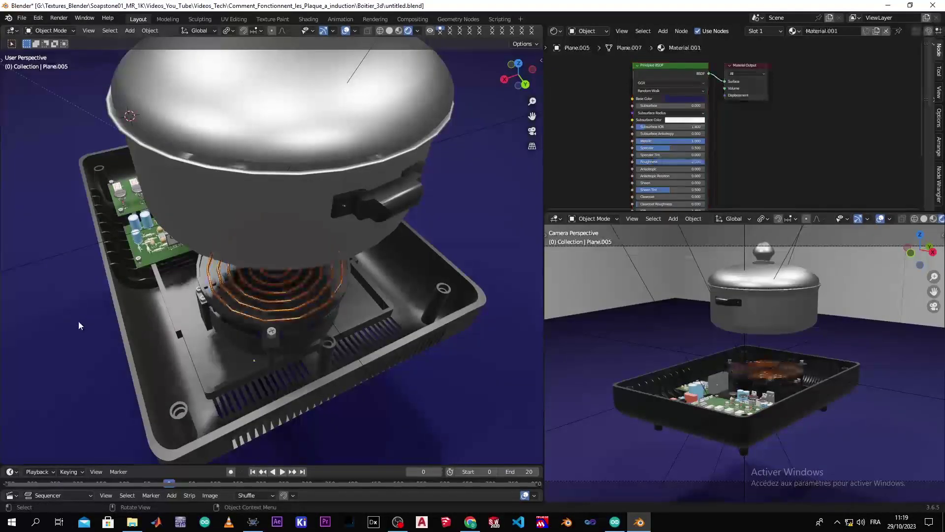
left_click_drag(87, 337, 185, 328)
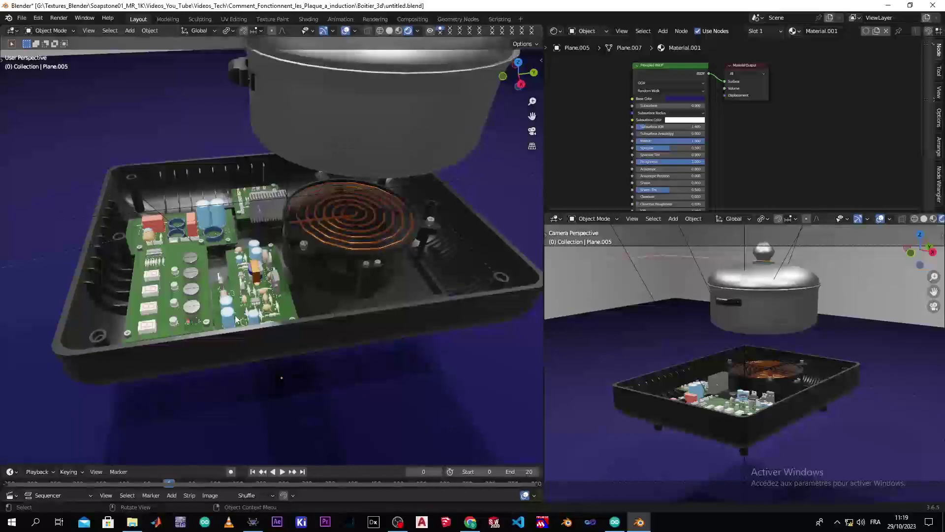
scroll(236, 319, "up", 2)
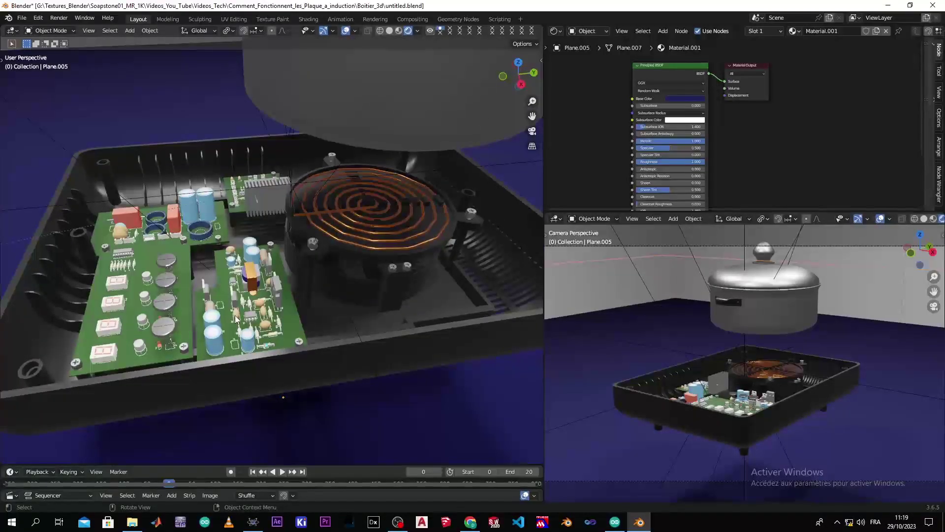